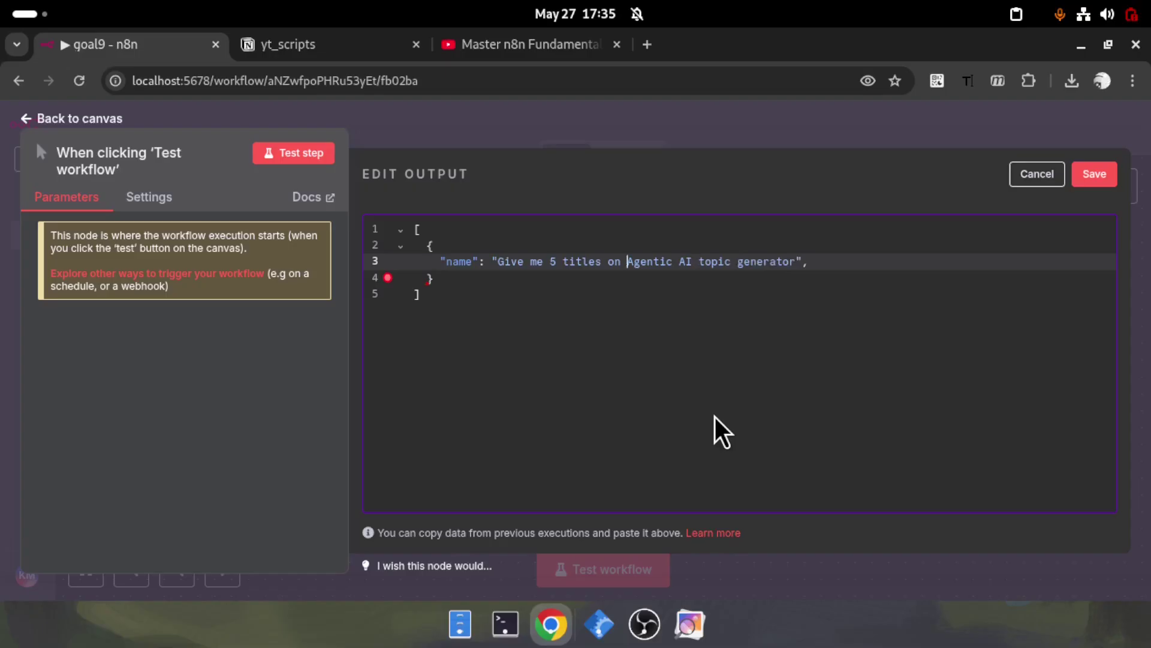
# Rename the key in the trigger's mock output to "input", remove the trailing comma, and save the pinned data
pyautogui.hotkey('ctrl', 'shift', 'Left')
pyautogui.write('input')
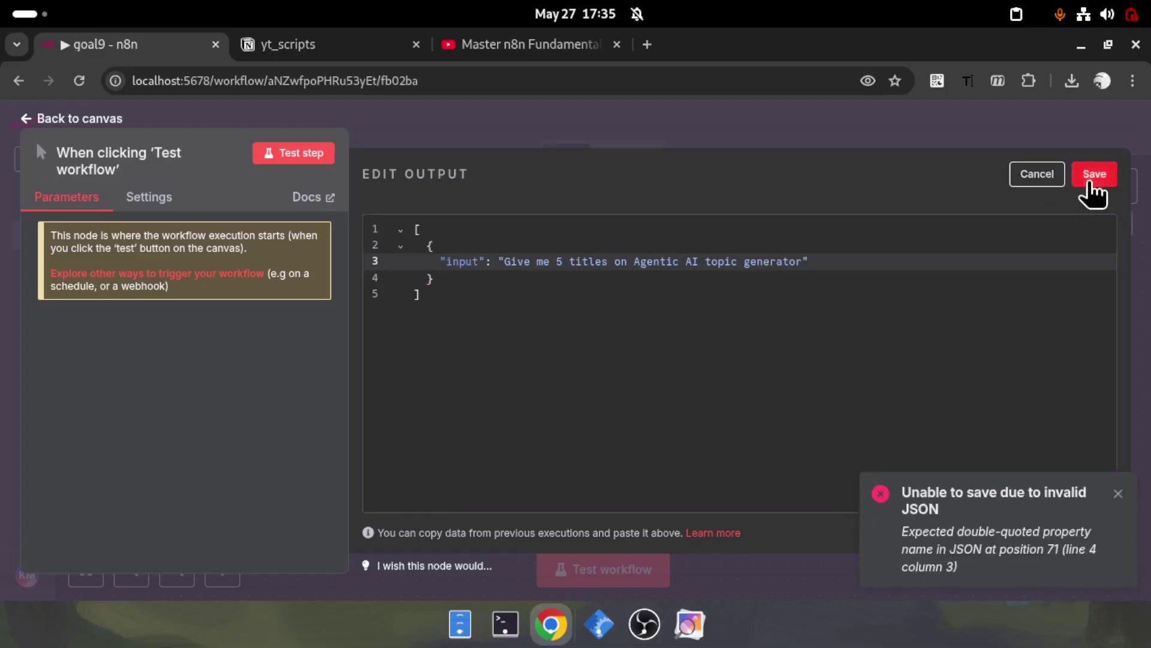
pyautogui.click(1092, 175)
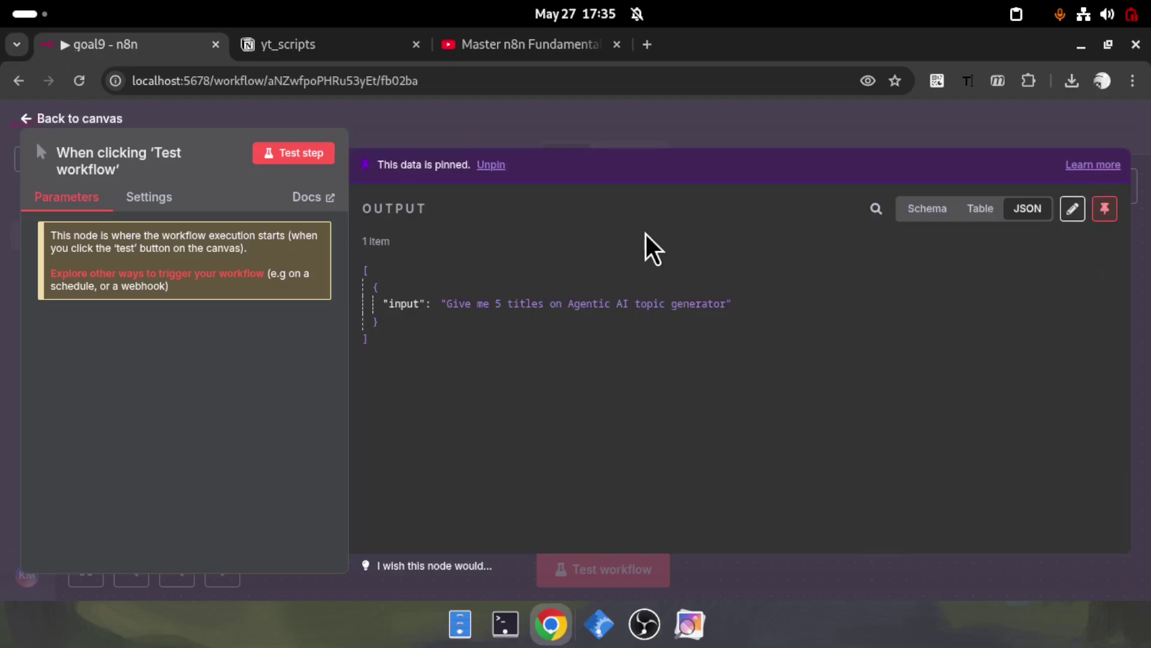
pyautogui.click(71, 119)
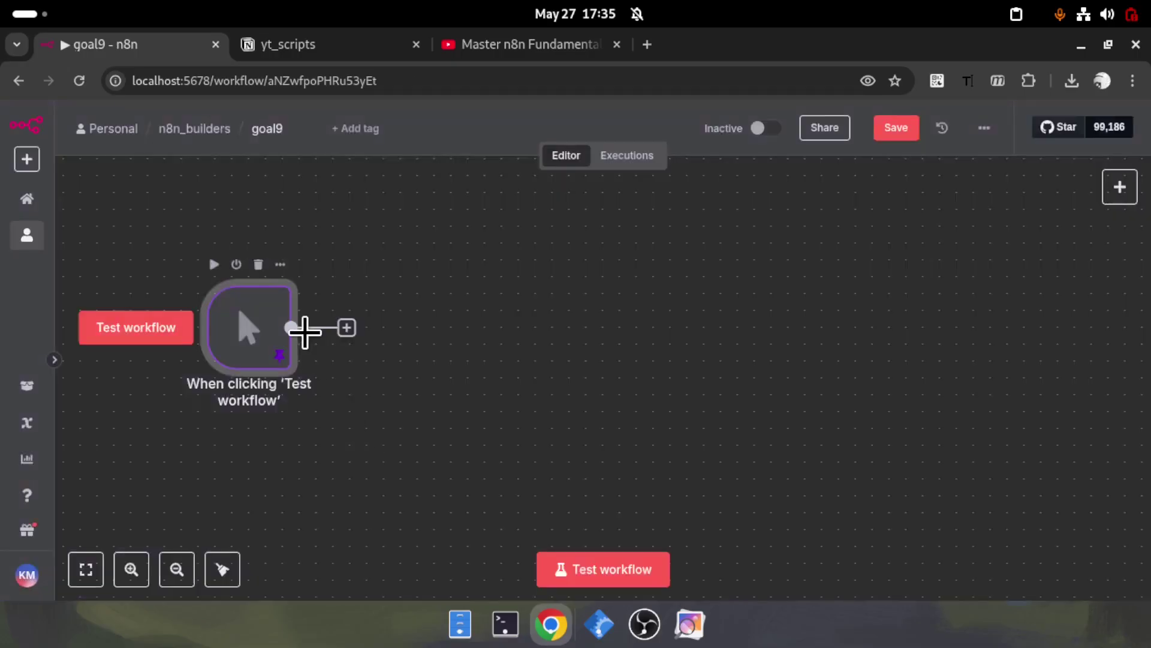
# Add an AI Agent node after the manual trigger and return to the canvas
pyautogui.click(347, 329)
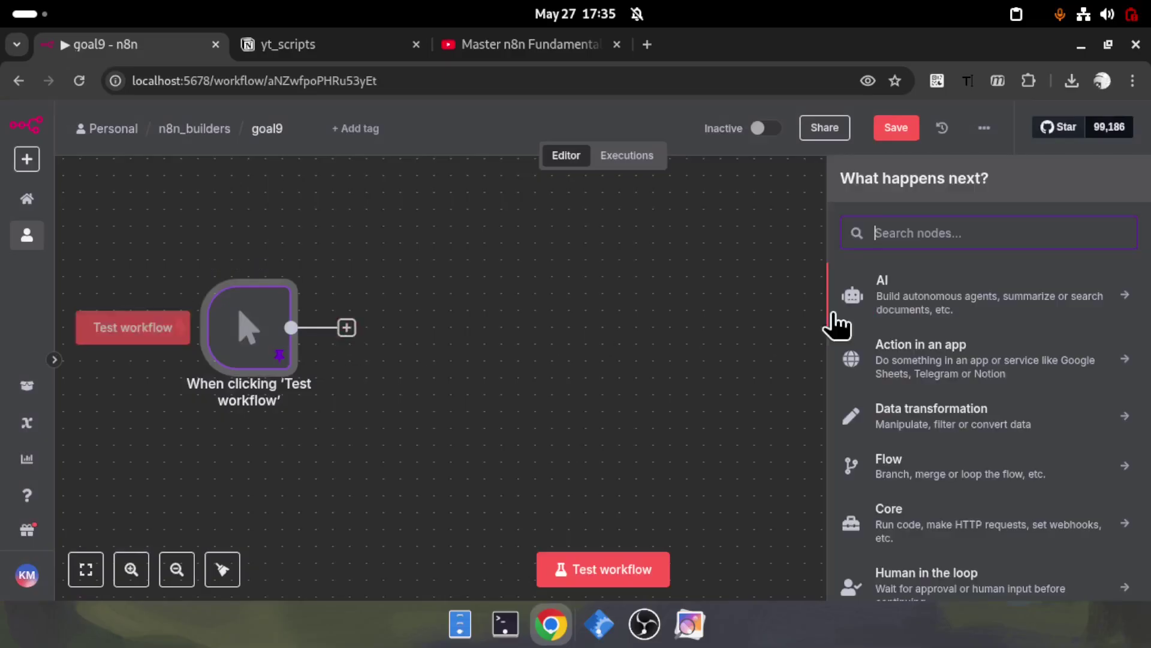
pyautogui.click(876, 297)
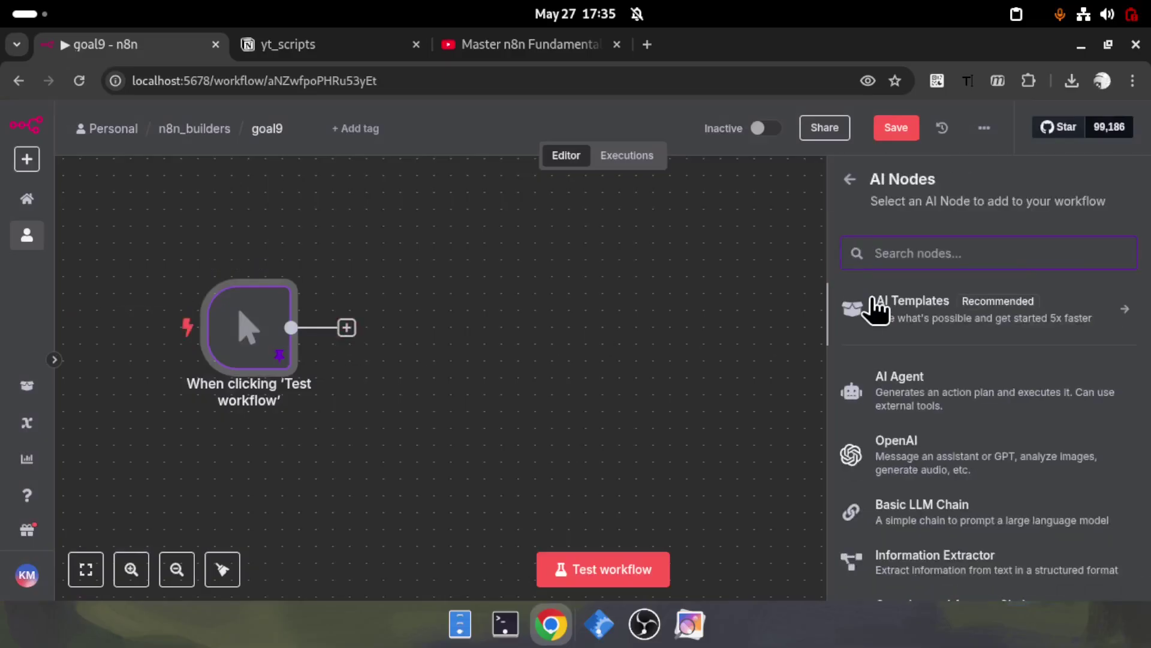
pyautogui.click(898, 397)
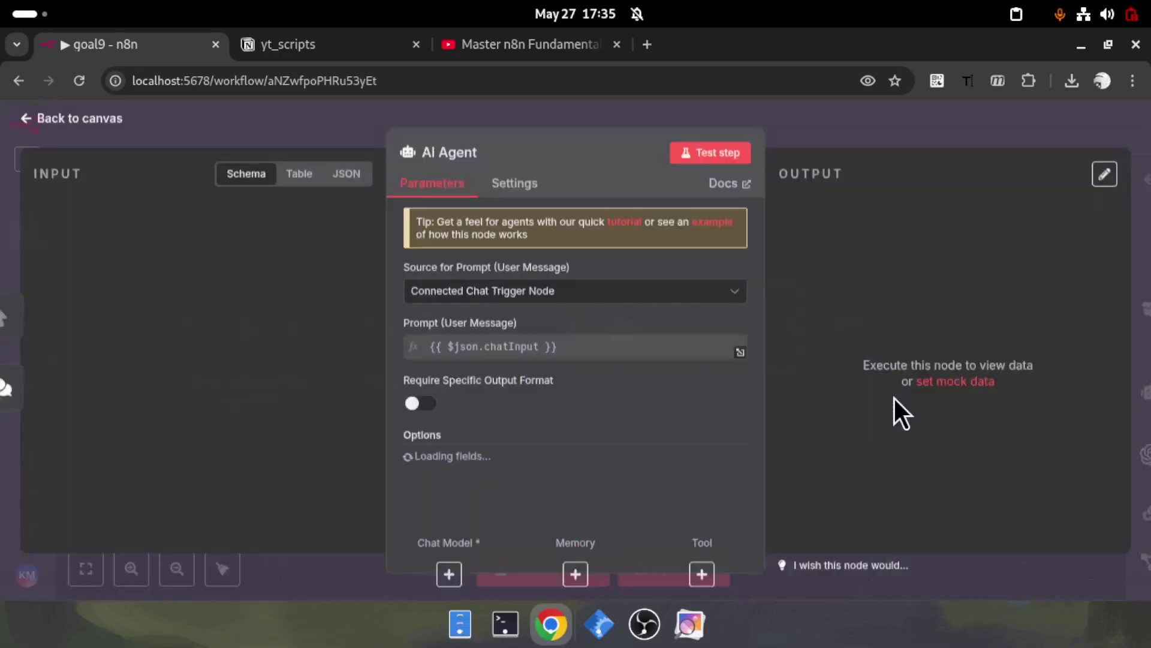
pyautogui.click(155, 141)
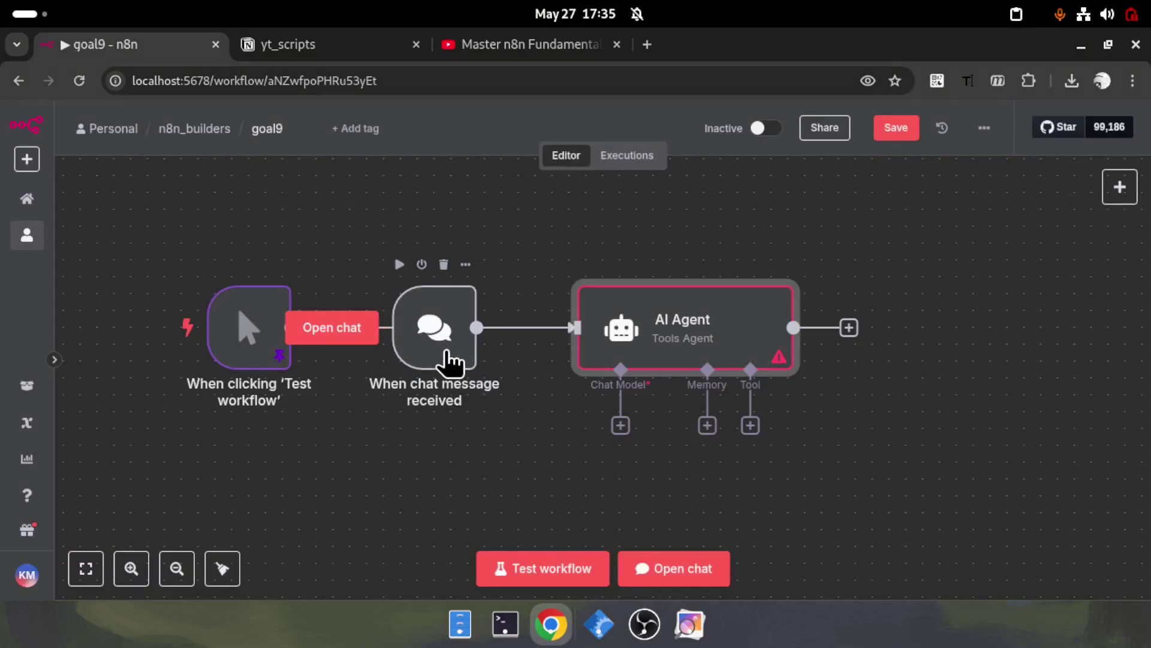
# Delete the "When chat message received" trigger and move the AI Agent closer to the manual trigger
pyautogui.moveTo(450, 365); pyautogui.dragTo(447, 394)
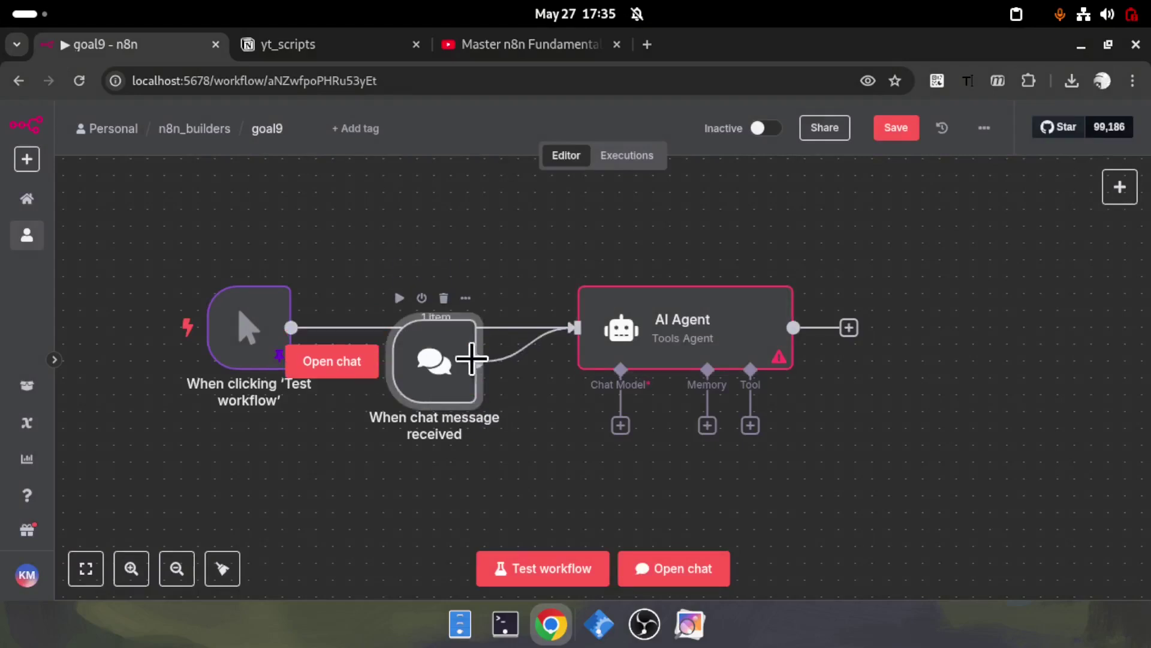
pyautogui.click(444, 299)
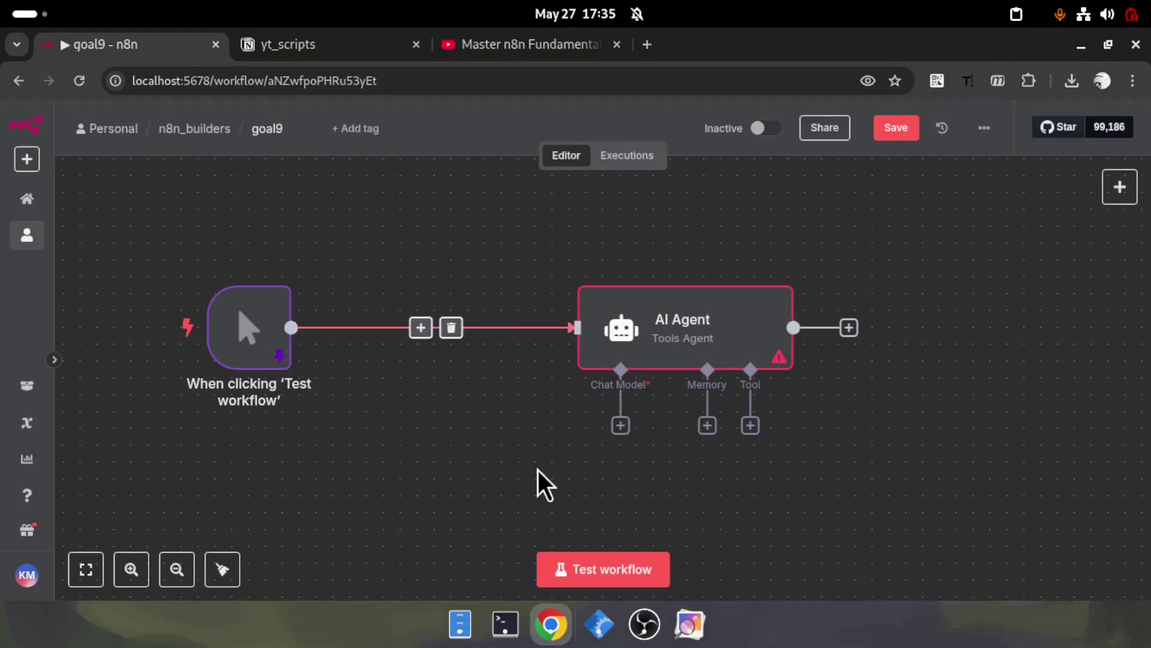
pyautogui.moveTo(694, 362); pyautogui.dragTo(540, 348)
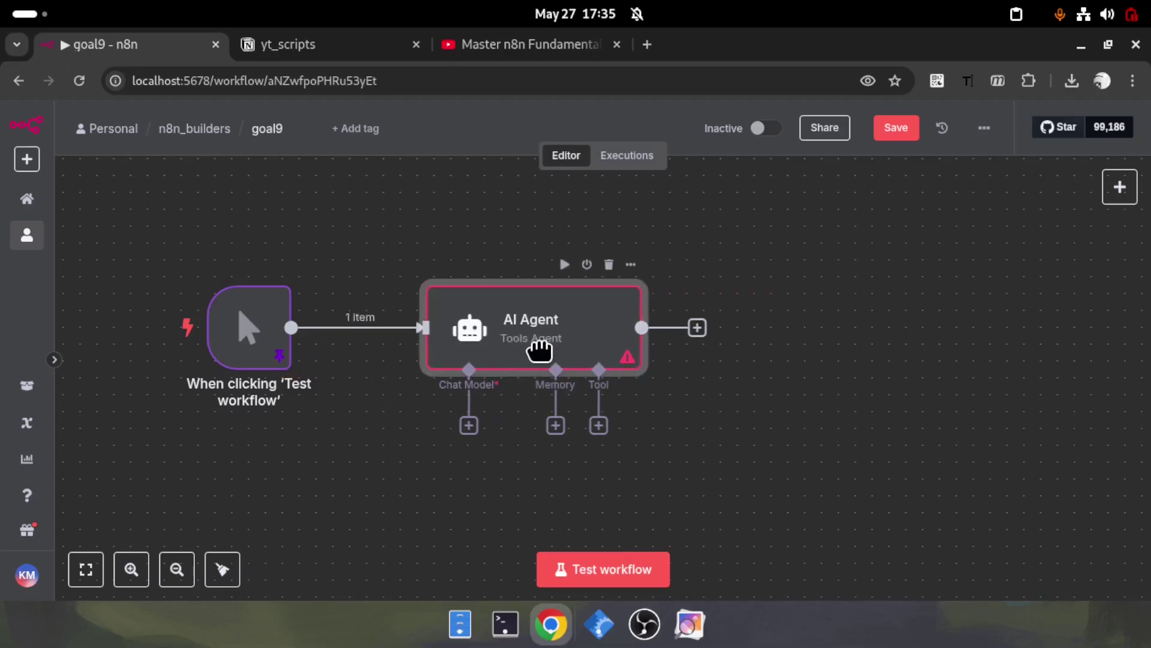
# Attach an OpenAI Chat Model using gpt-4o-mini to the AI Agent and place it below the agent
pyautogui.click(469, 425)
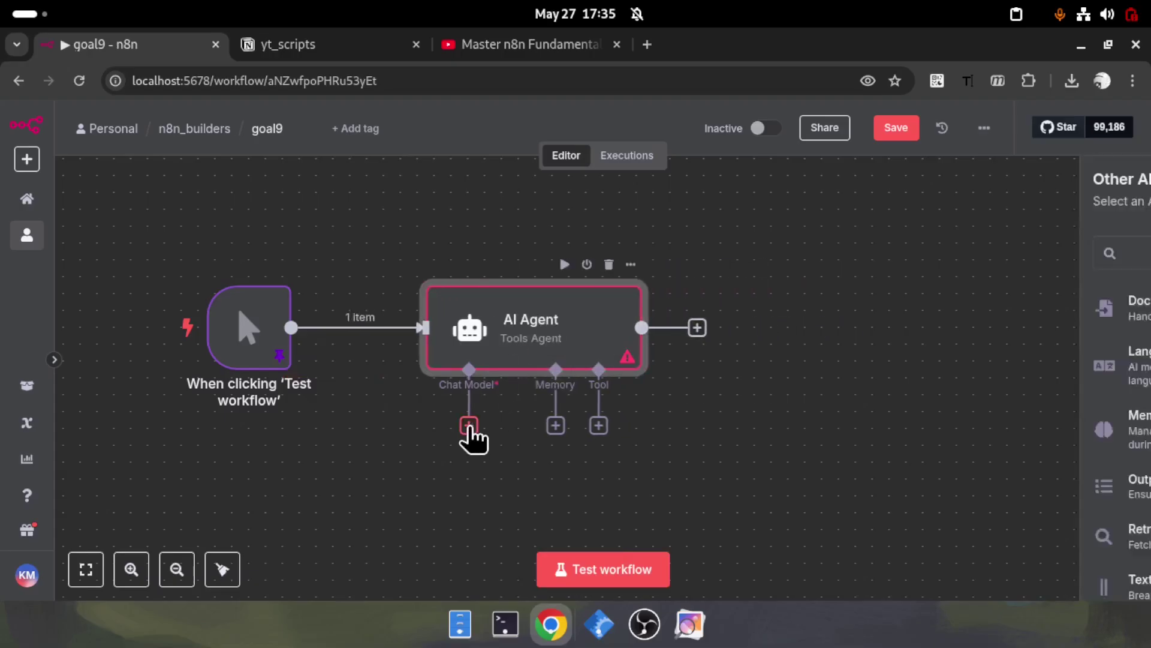
pyautogui.scroll(-5, 920, 456)
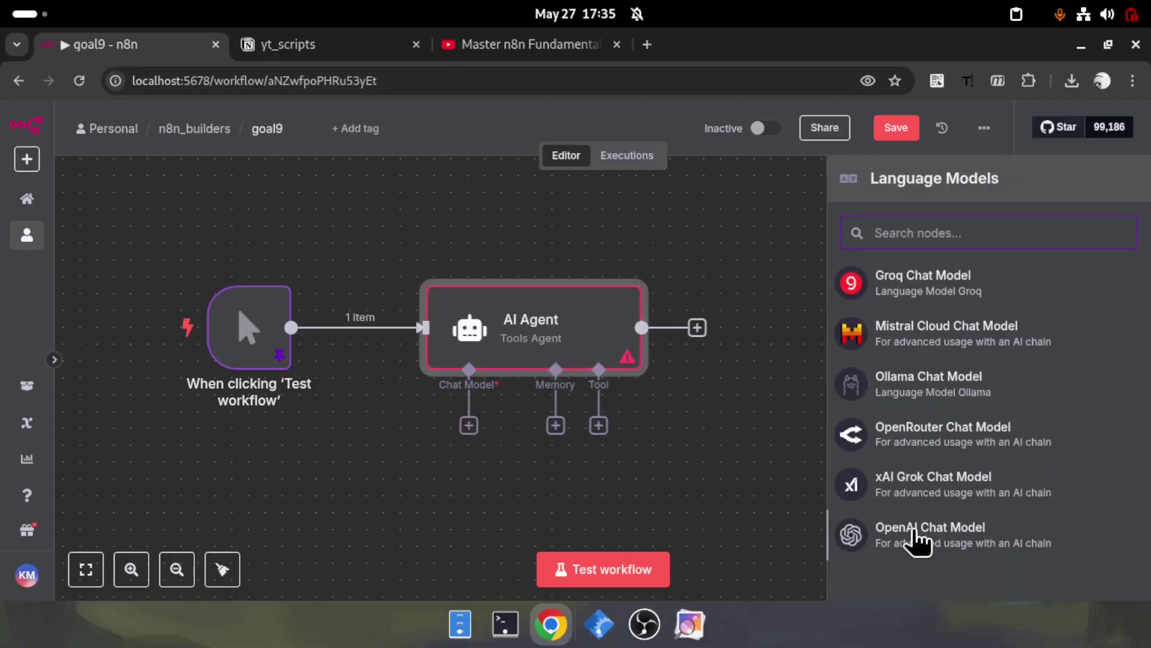
pyautogui.click(919, 530)
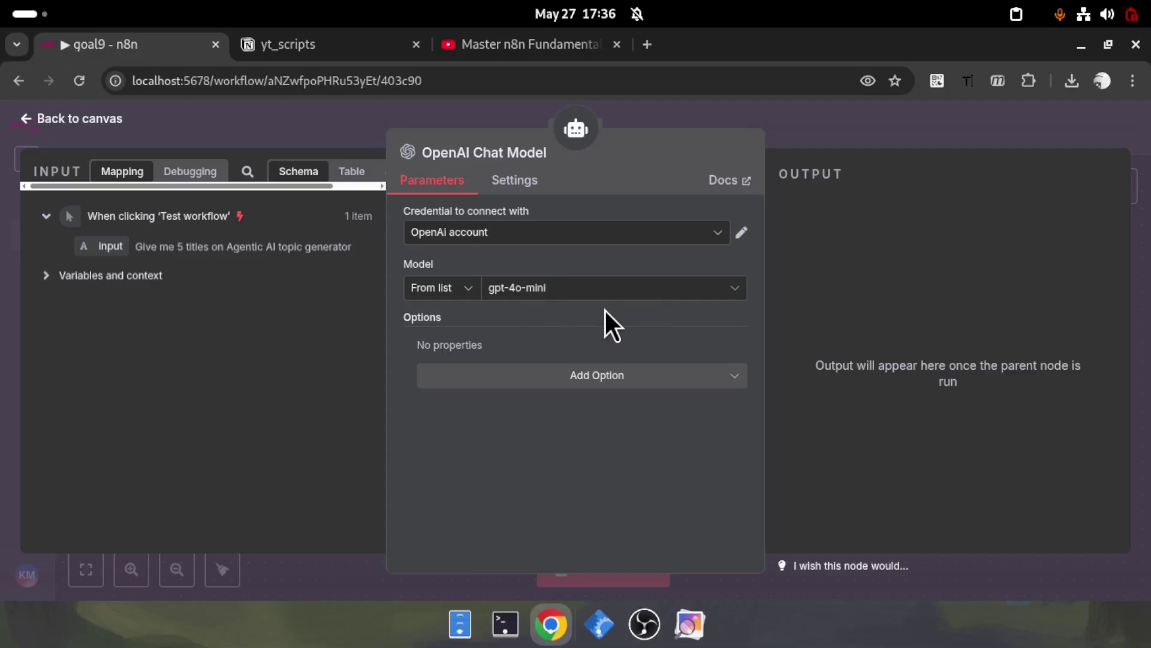
pyautogui.press('Escape')
pyautogui.moveTo(455, 504); pyautogui.dragTo(438, 502)
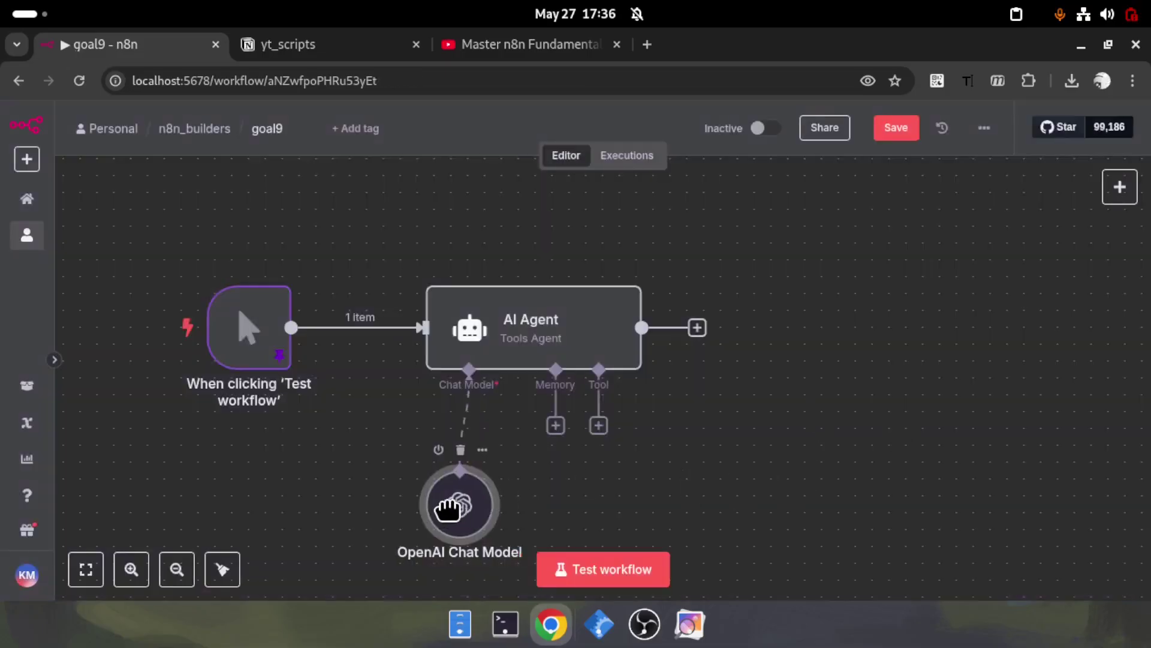
# Set the AI Agent's prompt source to Define below and enter a prompt requesting YouTube video titles title1 to title5 for {{ $json.input }}
pyautogui.click(544, 346)
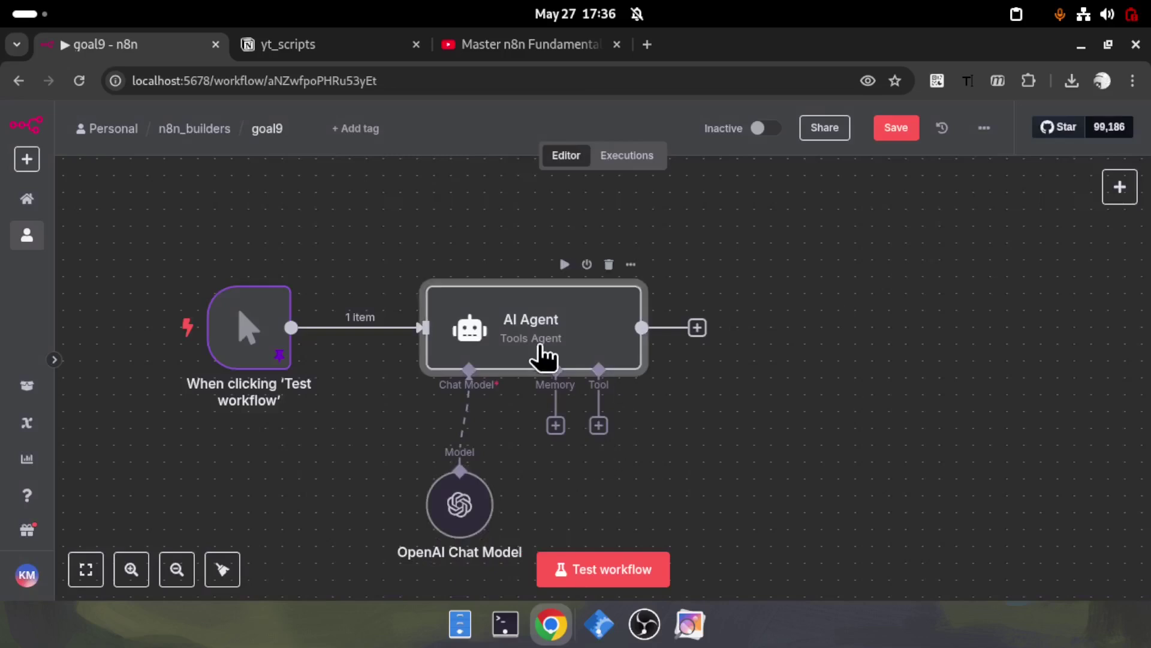
pyautogui.doubleClick(545, 346)
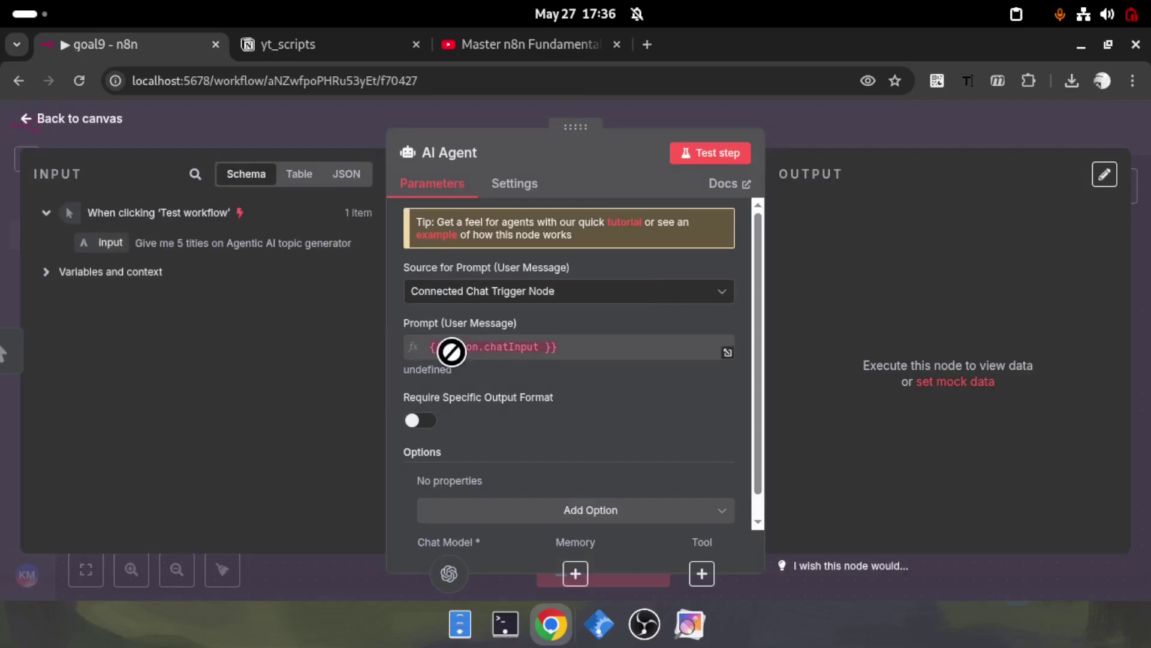
pyautogui.click(527, 288)
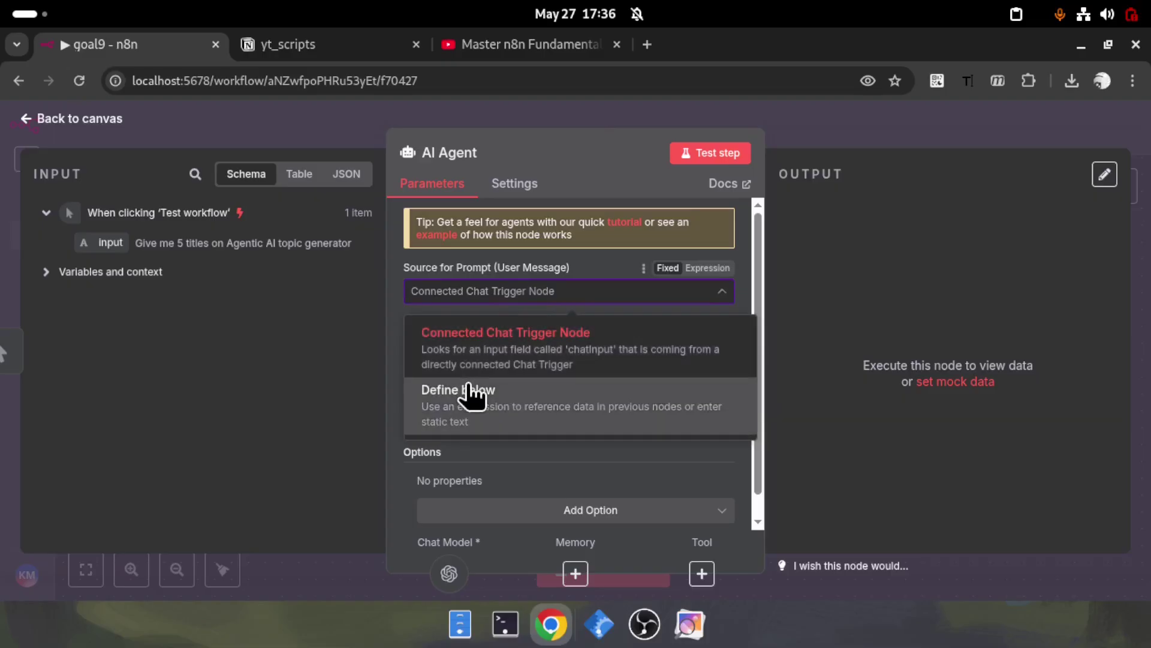
pyautogui.click(484, 391)
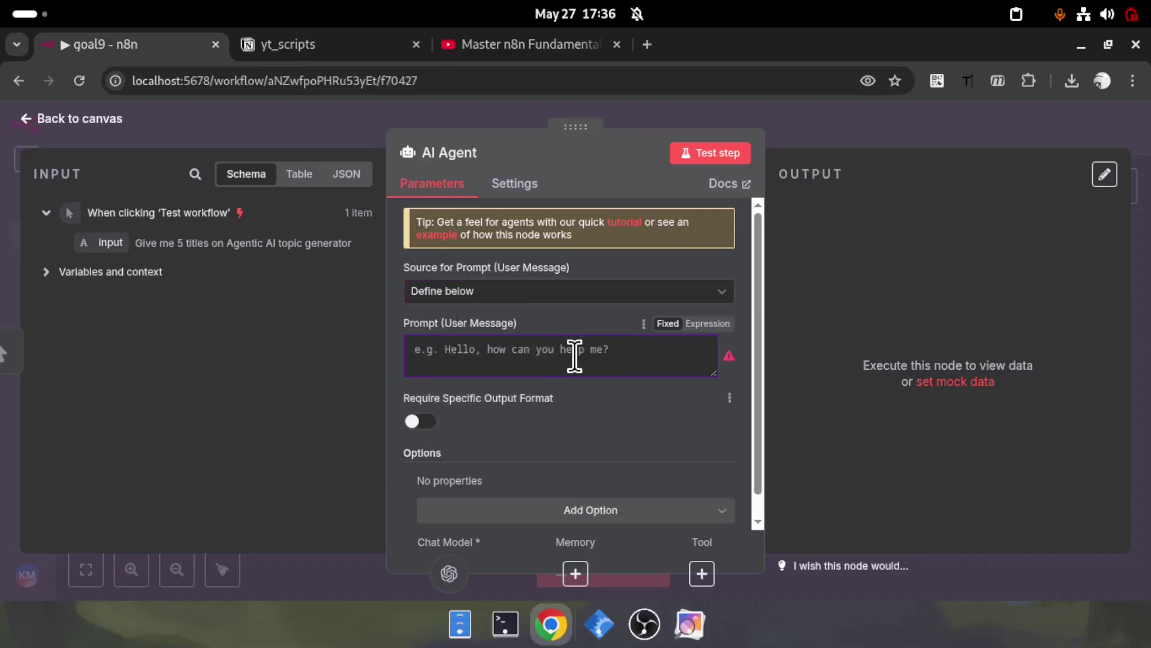
pyautogui.click(574, 356)
pyautogui.write('You will be given a topic or a theme which can be from any stream or discipline. You have to create the youtube video titles starting with title1 to title5. The topic or theeme is below {{ $json.input }}')
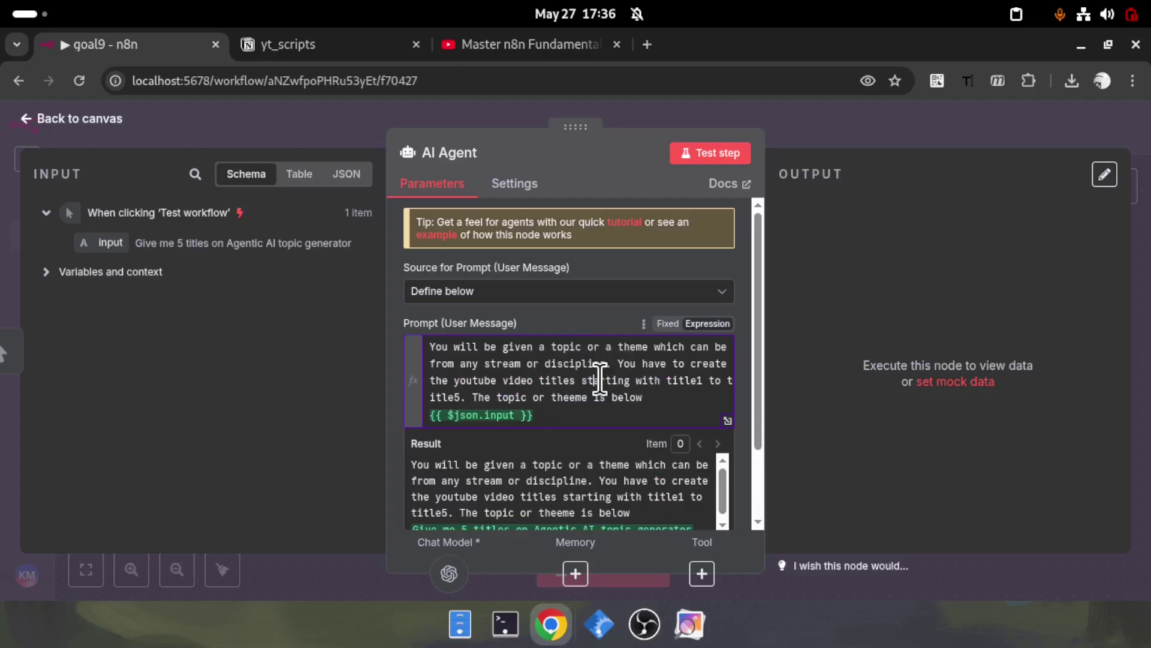
# Replace the expression ending the agent's prompt by mapping the trigger's input field there as {{ $json.input }}
pyautogui.moveTo(514, 347); pyautogui.dragTo(632, 349)
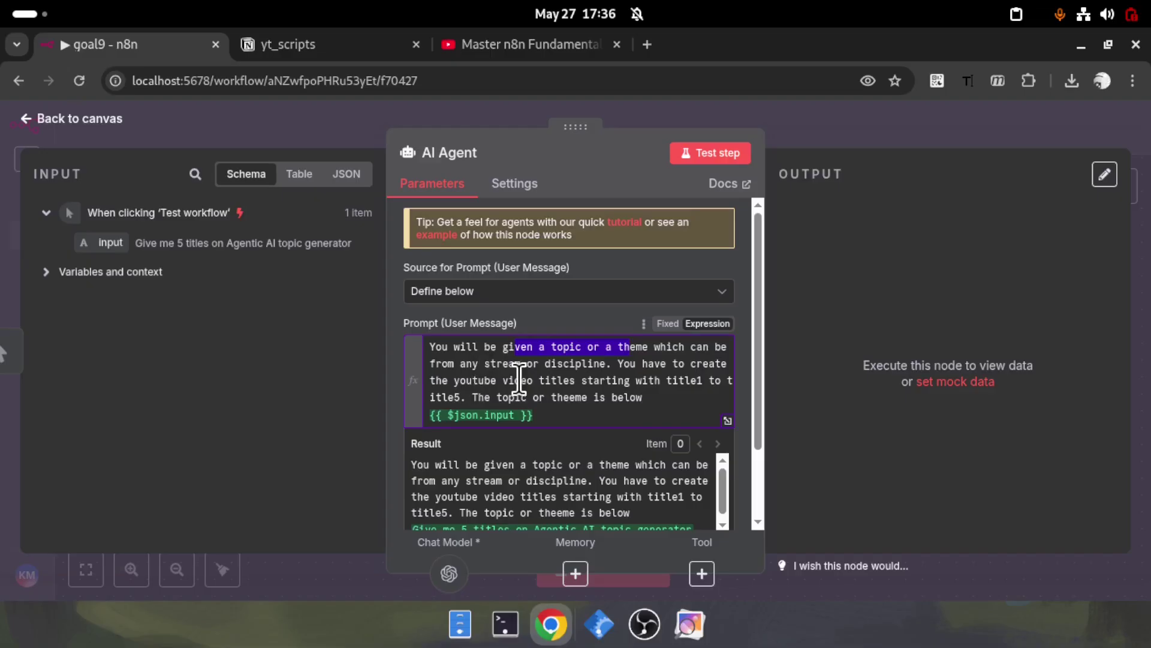
pyautogui.moveTo(454, 380); pyautogui.dragTo(580, 380)
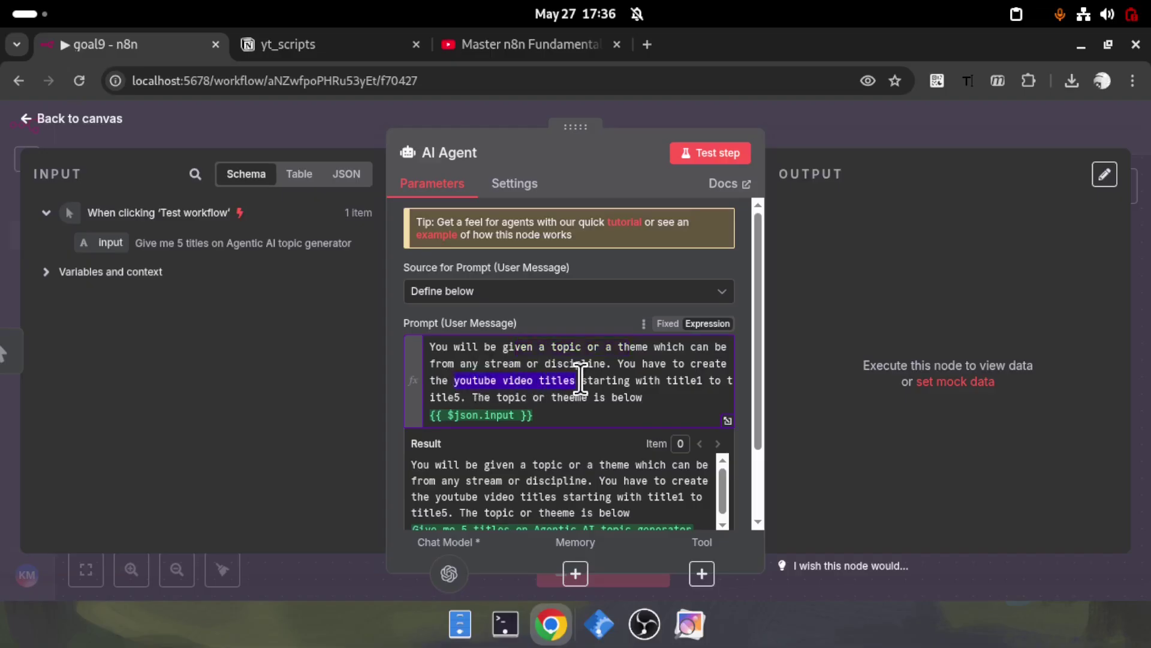
pyautogui.click(667, 384)
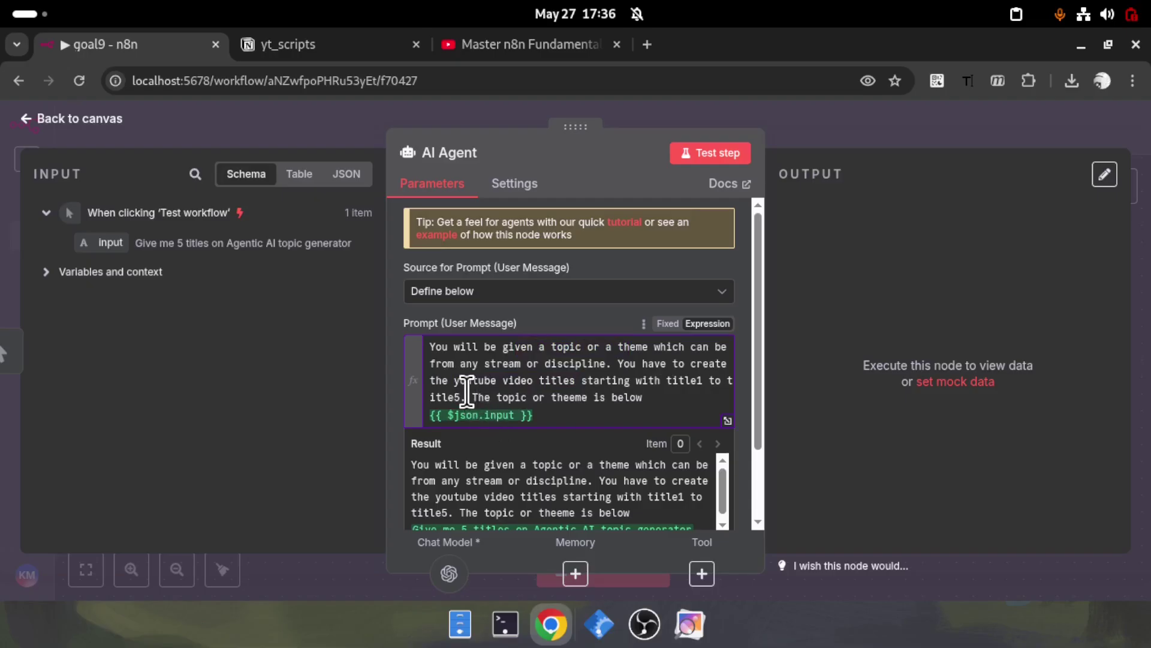
pyautogui.press('BackSpace')
pyautogui.press('BackSpace')
pyautogui.press('BackSpace')
pyautogui.press('BackSpace')
pyautogui.press('BackSpace')
pyautogui.press('BackSpace')
pyautogui.press('BackSpace')
pyautogui.press('BackSpace')
pyautogui.press('BackSpace')
pyautogui.press('BackSpace')
pyautogui.press('BackSpace')
pyautogui.press('BackSpace')
pyautogui.press('BackSpace')
pyautogui.press('BackSpace')
pyautogui.press('BackSpace')
pyautogui.press('BackSpace')
pyautogui.press('BackSpace')
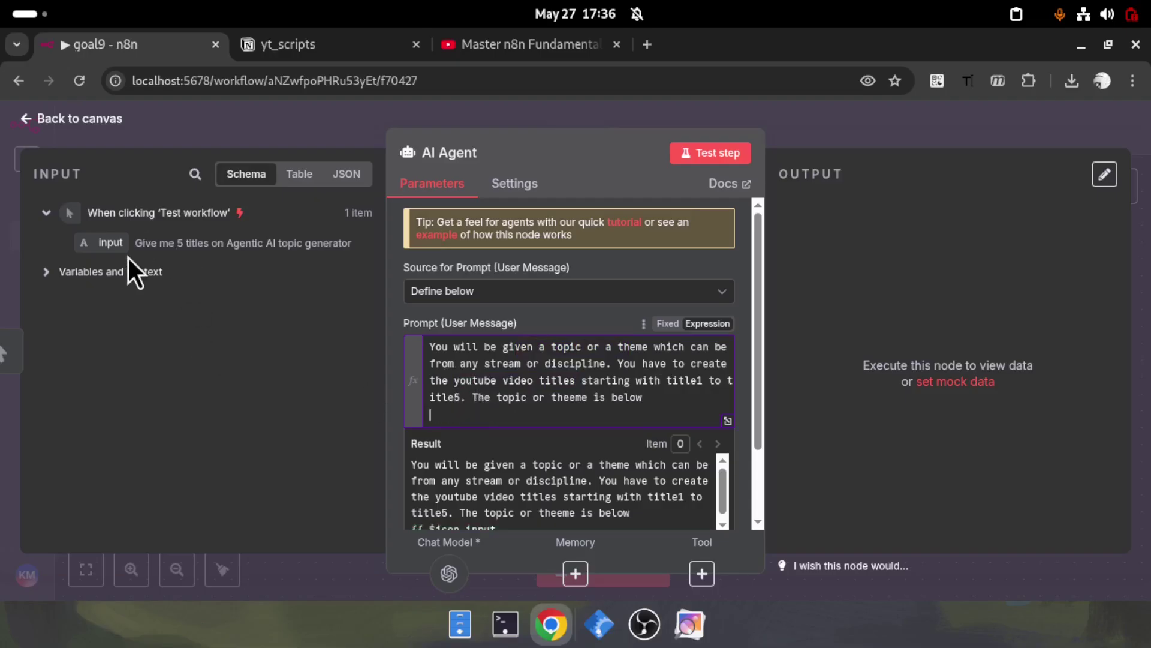
pyautogui.moveTo(124, 249); pyautogui.dragTo(471, 414)
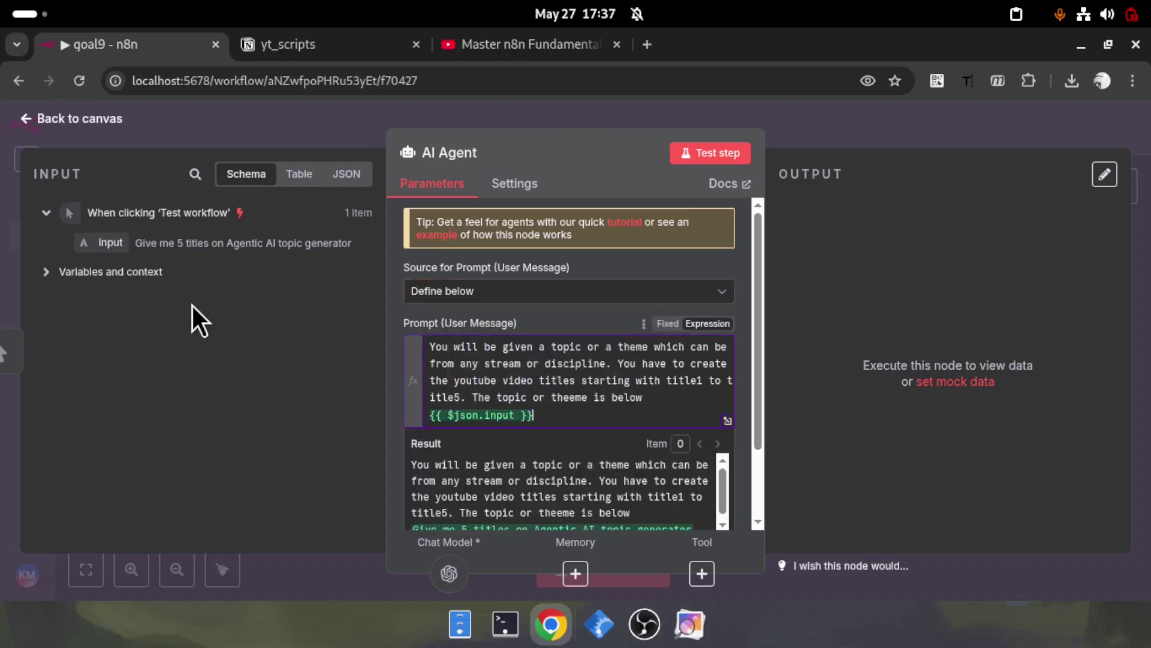
pyautogui.click(413, 320)
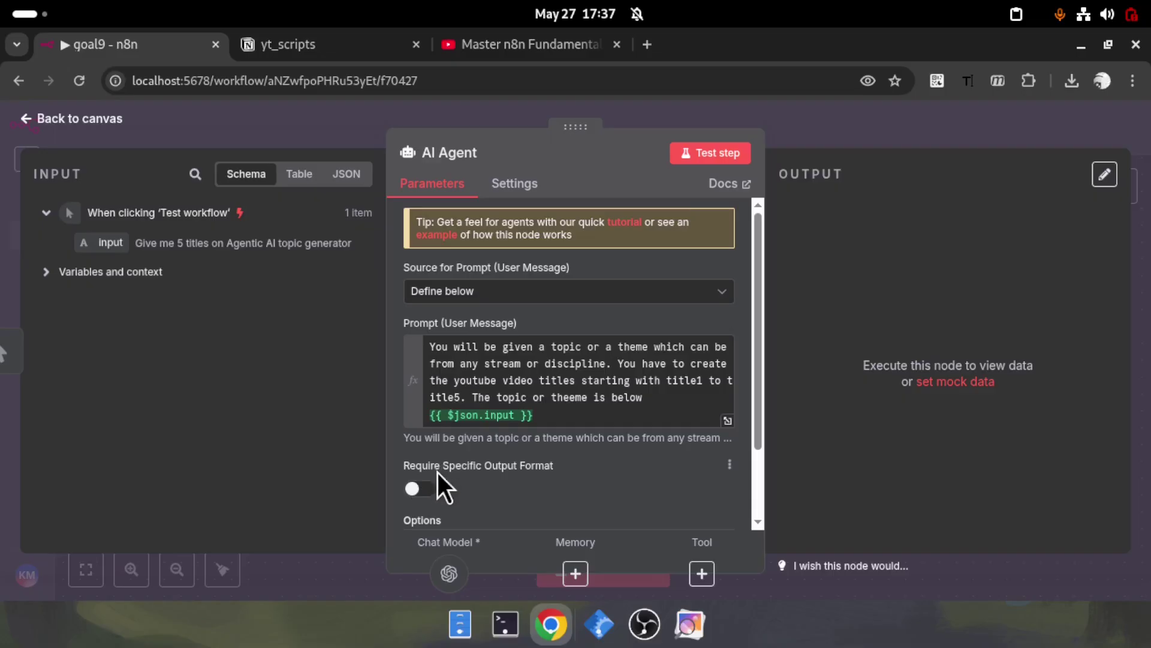
# Enable Require Specific Output Format for the AI Agent and return to the canvas
pyautogui.click(421, 488)
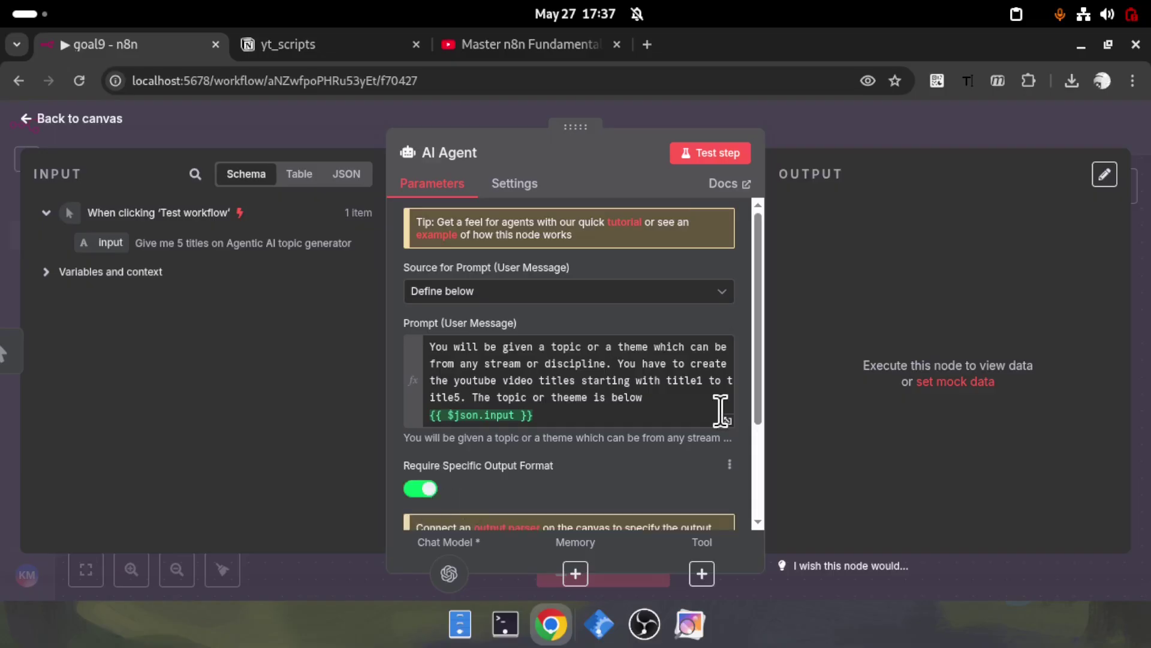
pyautogui.moveTo(758, 401); pyautogui.dragTo(739, 588)
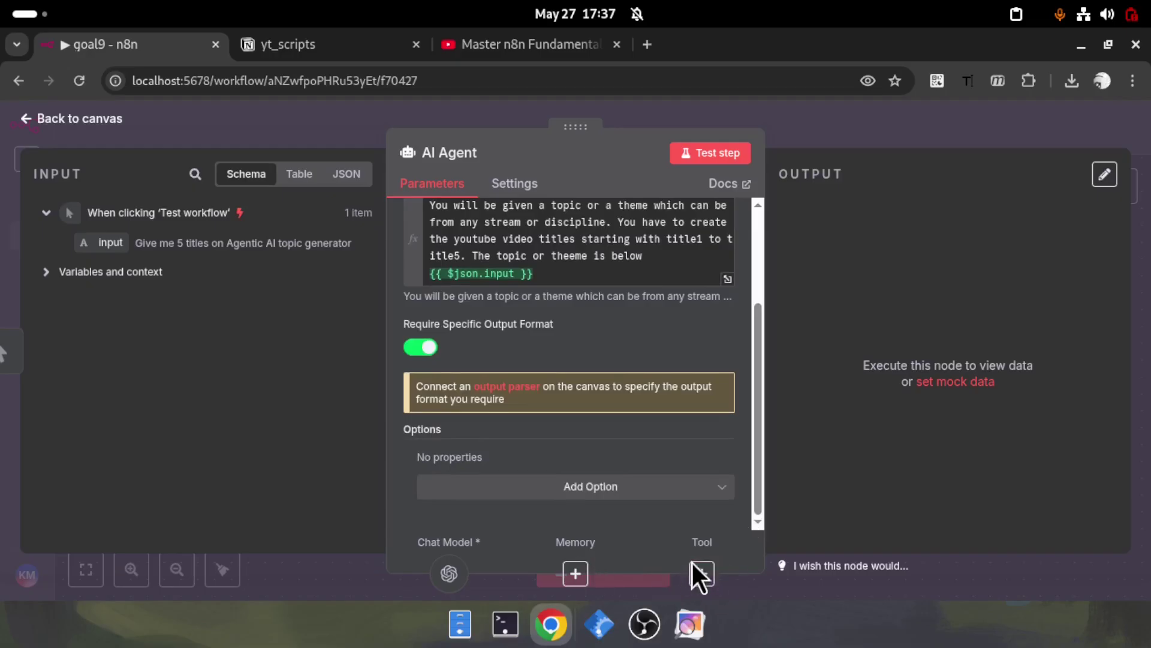
pyautogui.press('Escape')
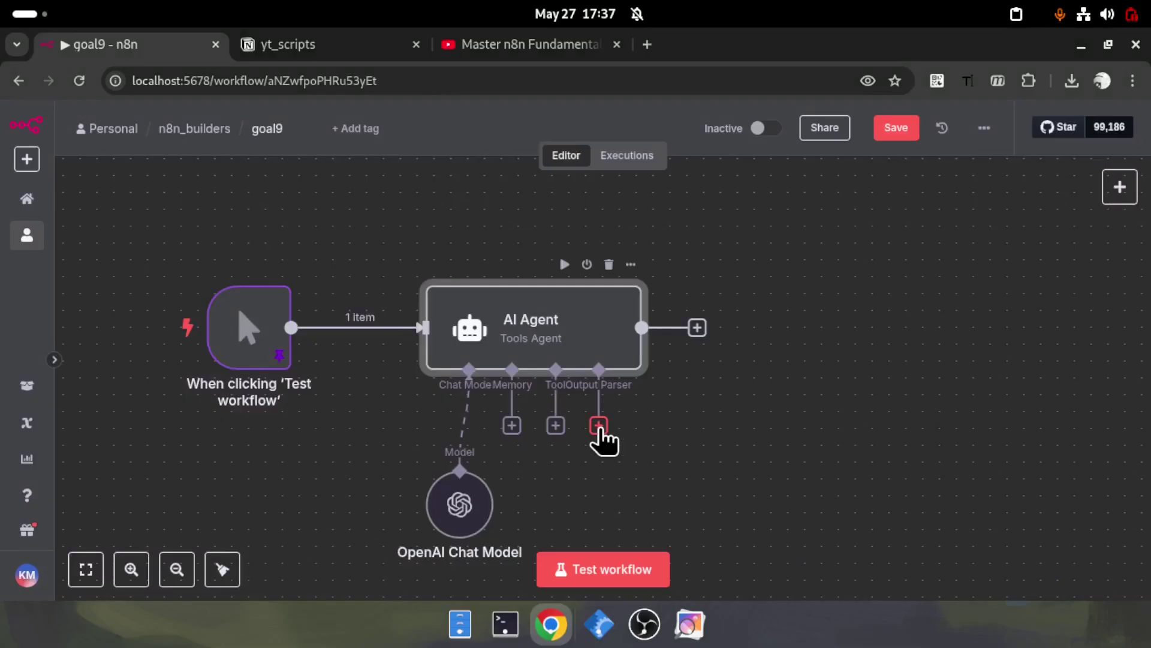
# Add a Structured Output Parser to the AI Agent with the schema type Generate From JSON Example
pyautogui.click(598, 425)
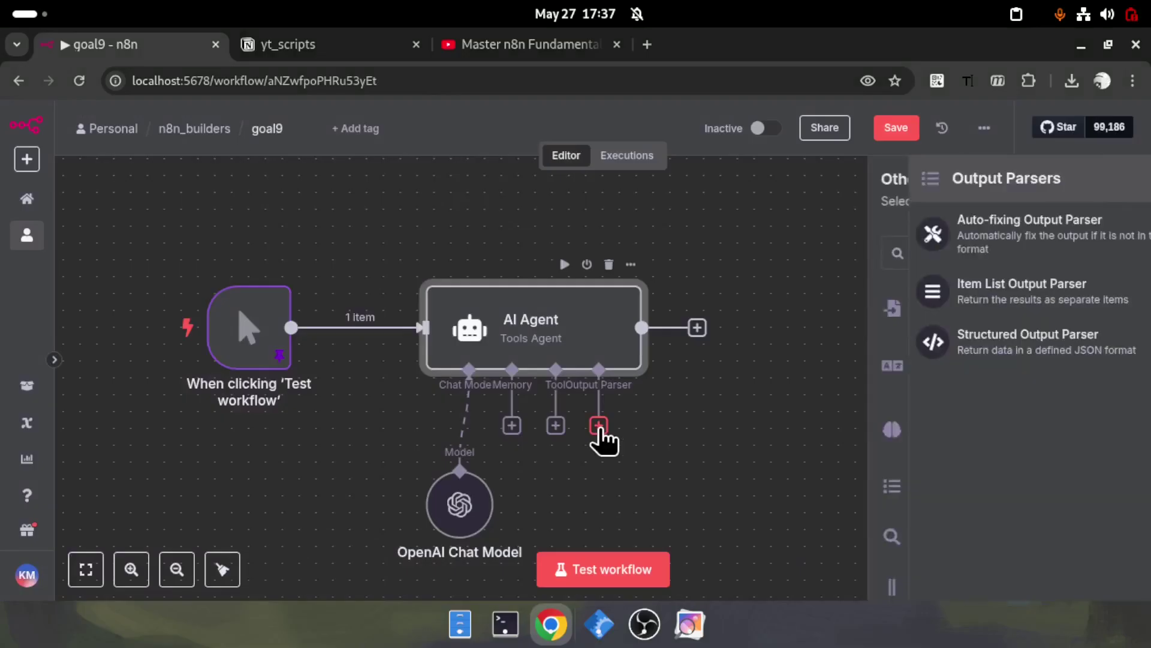
pyautogui.click(967, 350)
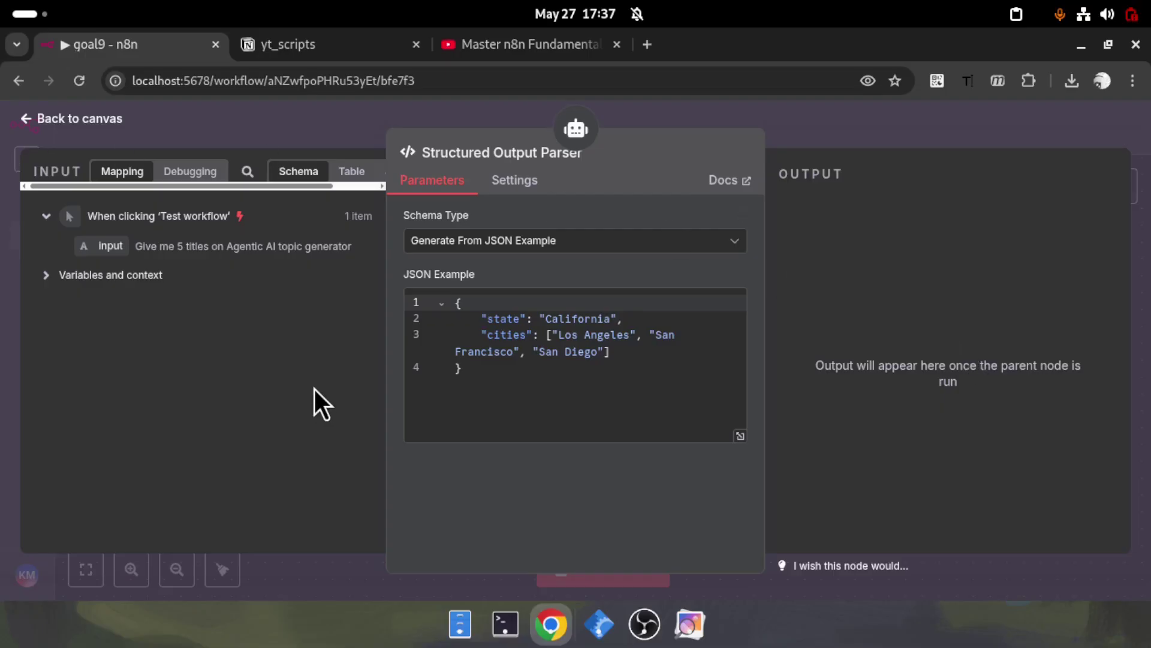
pyautogui.press('Escape')
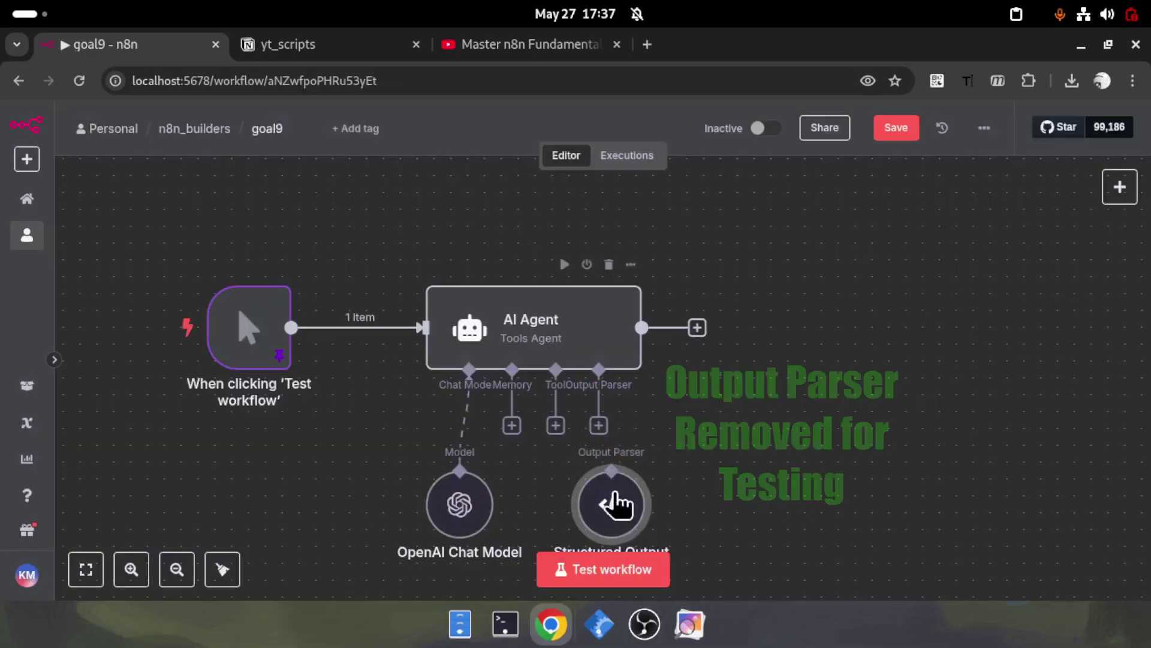
# Test the AI Agent without an output parser, widen its output area, and examine the generated titles
pyautogui.doubleClick(581, 319)
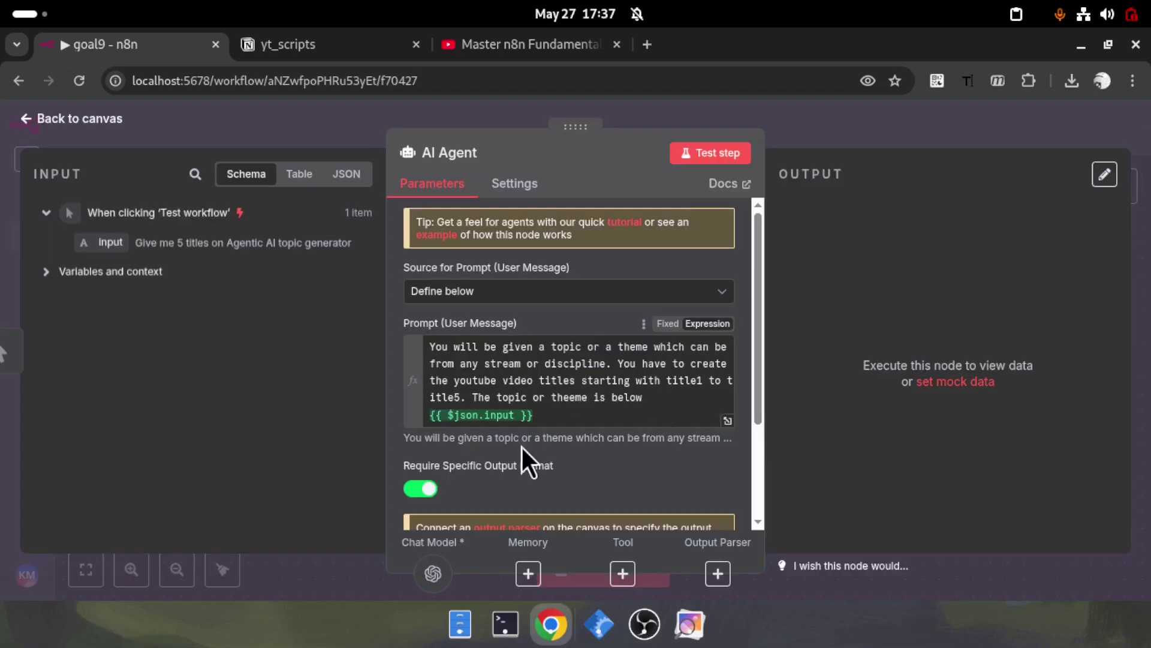
pyautogui.click(715, 159)
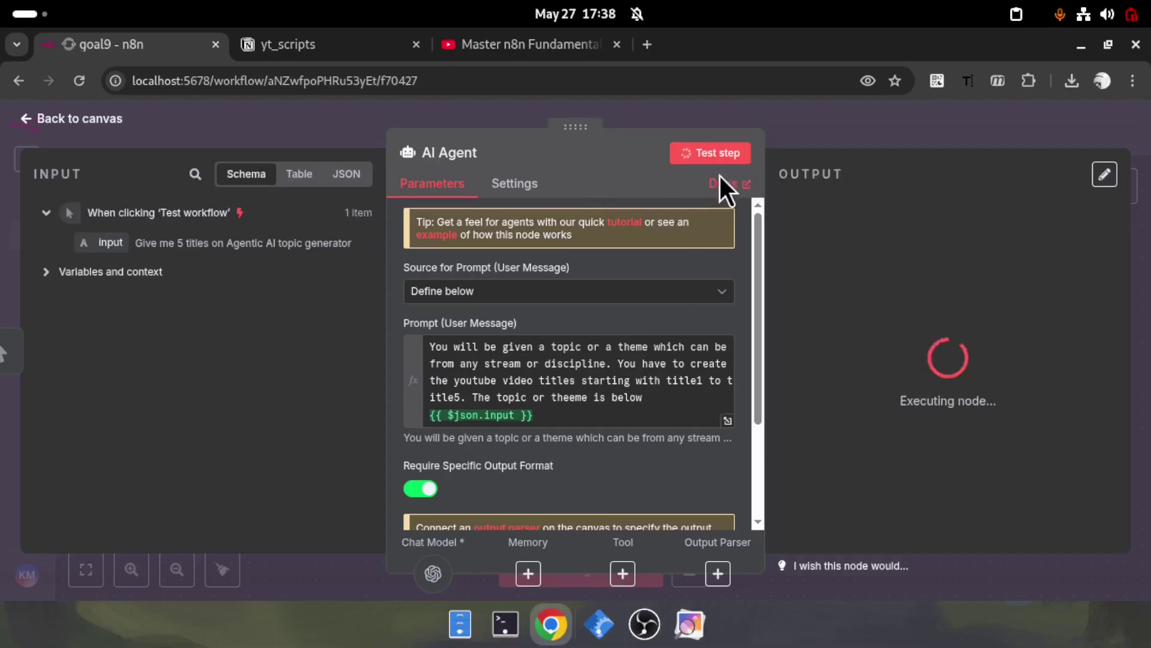
pyautogui.moveTo(763, 181); pyautogui.dragTo(651, 207)
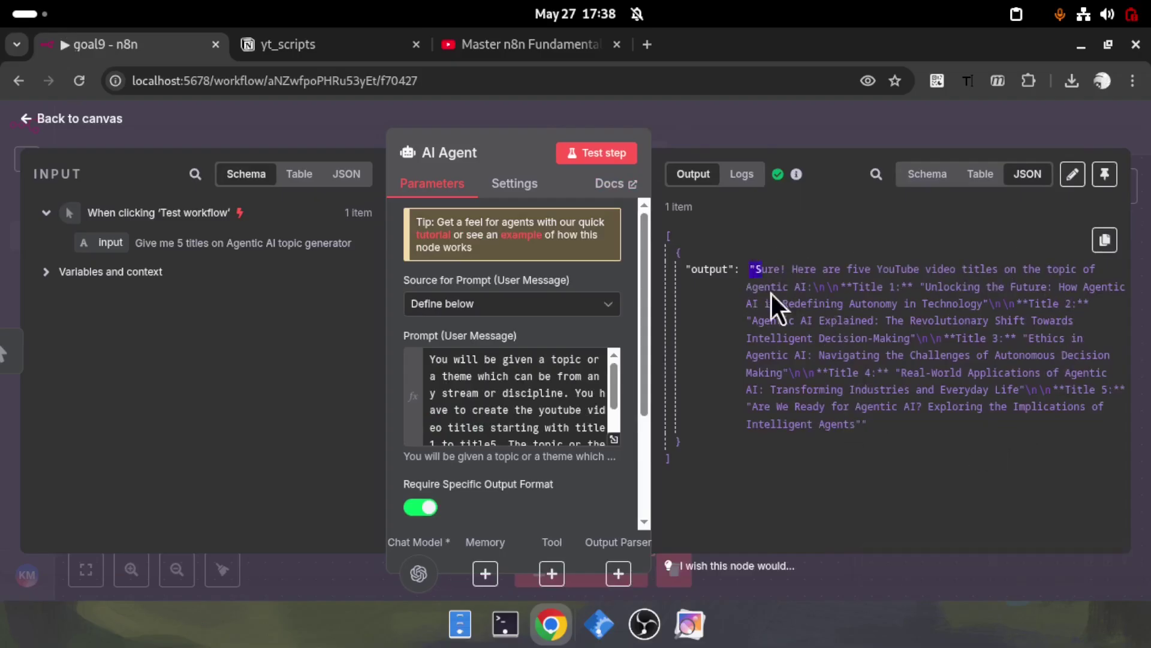
pyautogui.moveTo(771, 293); pyautogui.dragTo(862, 437)
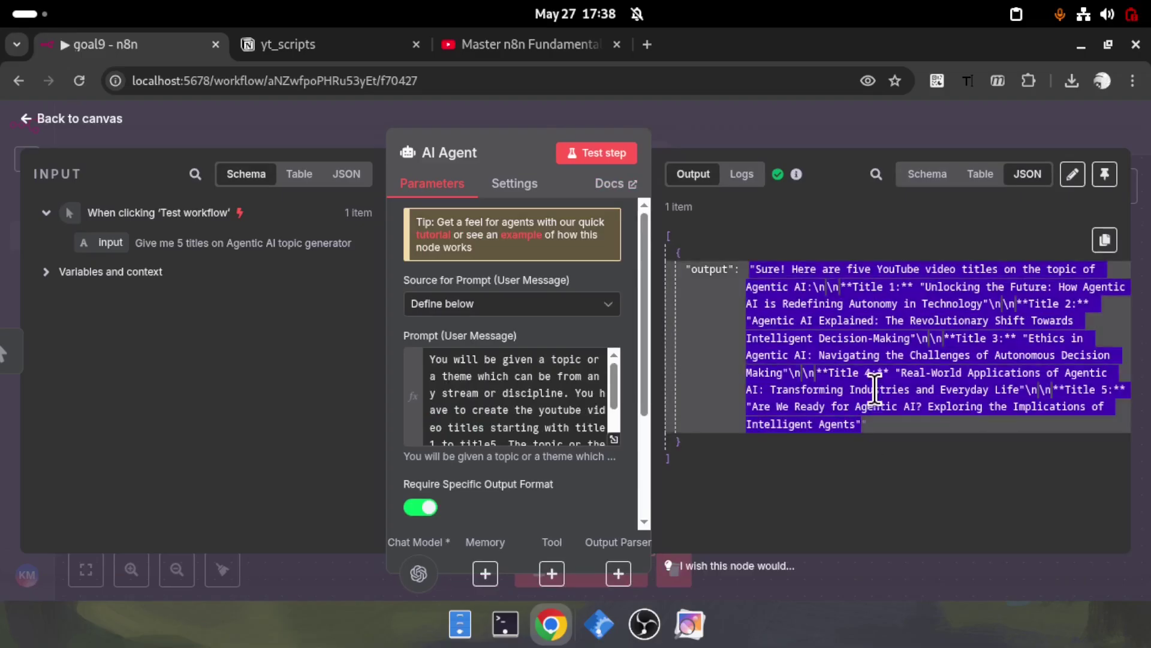
# View the AI Agent's unstructured output as a table and as a schema
pyautogui.click(875, 434)
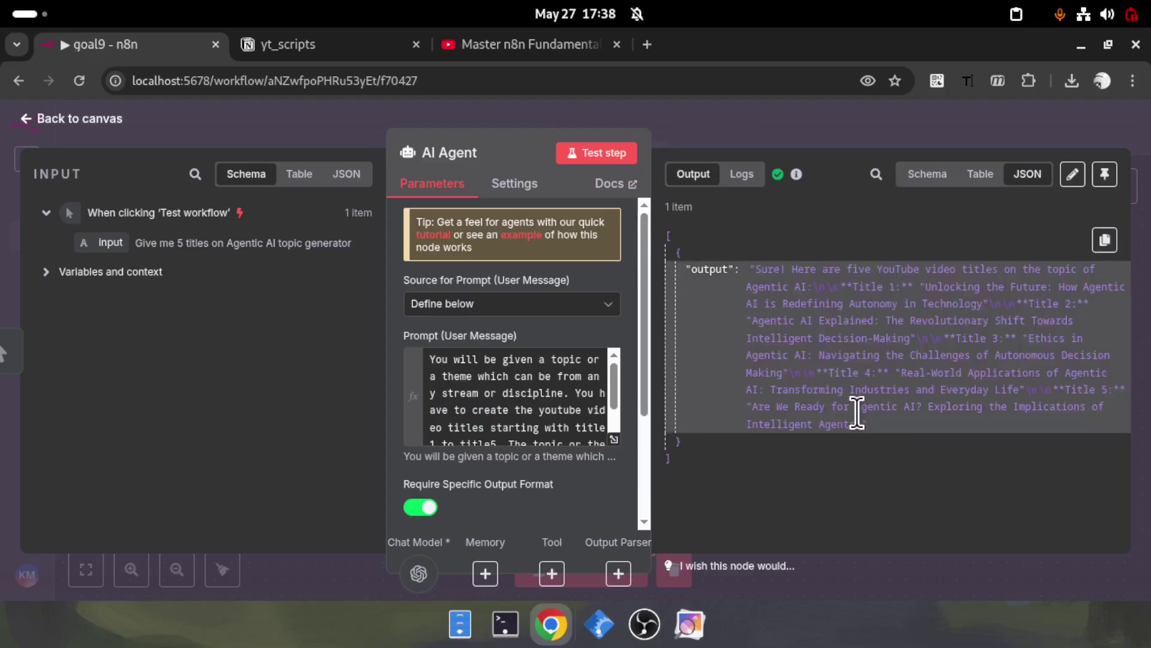
pyautogui.click(984, 174)
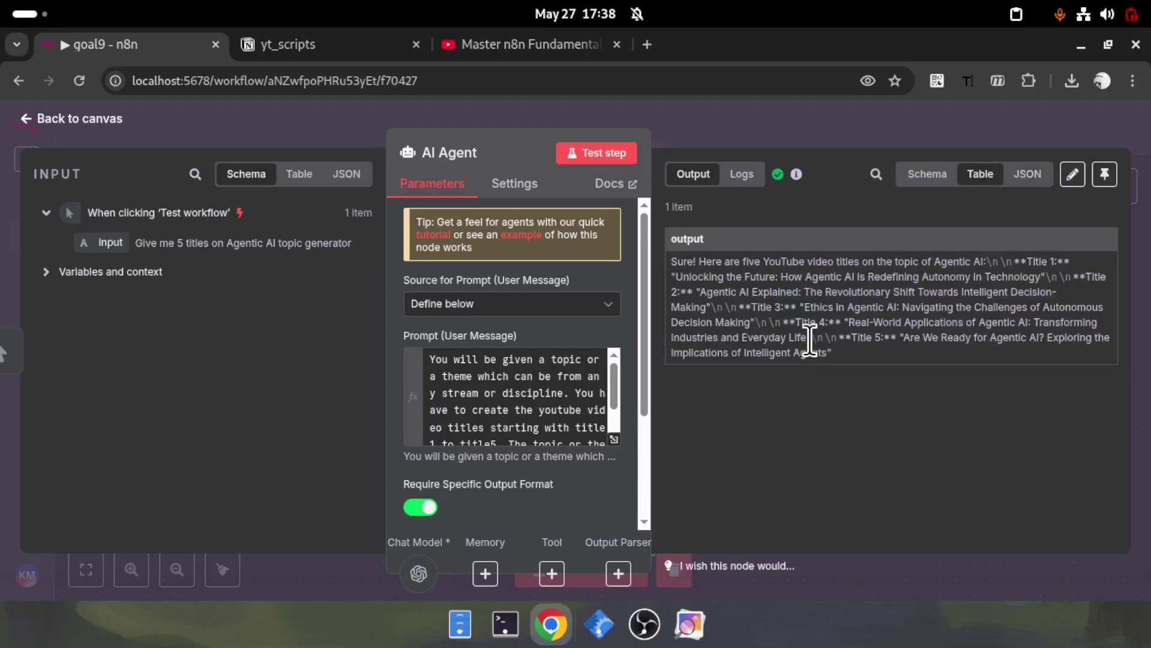
pyautogui.click(923, 174)
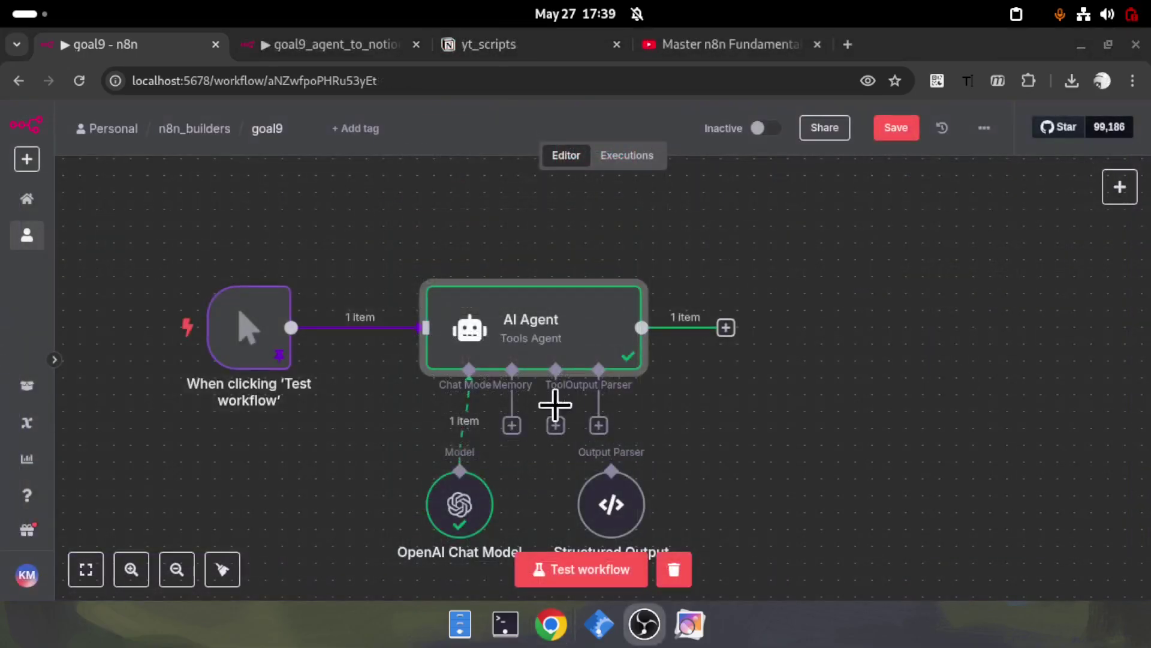
# Connect the Structured Output Parser to the AI Agent and replace its JSON example with an object schema of string properties title1 to title5
pyautogui.moveTo(599, 426); pyautogui.dragTo(617, 483)
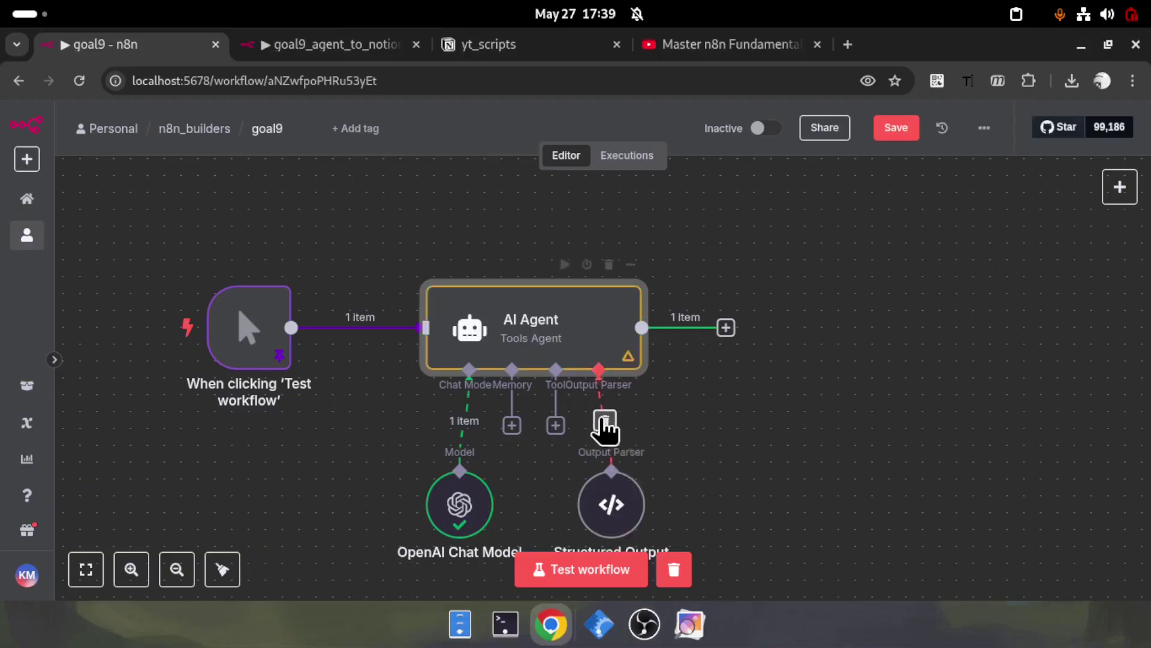
pyautogui.doubleClick(613, 521)
pyautogui.moveTo(470, 475); pyautogui.dragTo(381, 383)
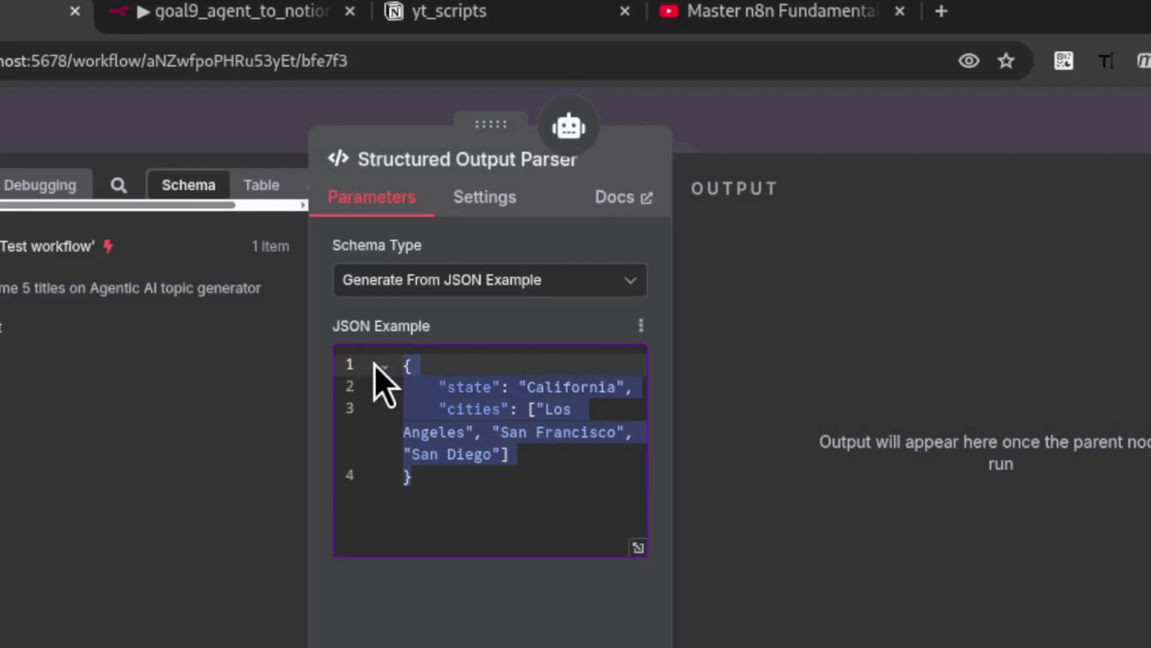
pyautogui.hotkey('ctrl', 'v')
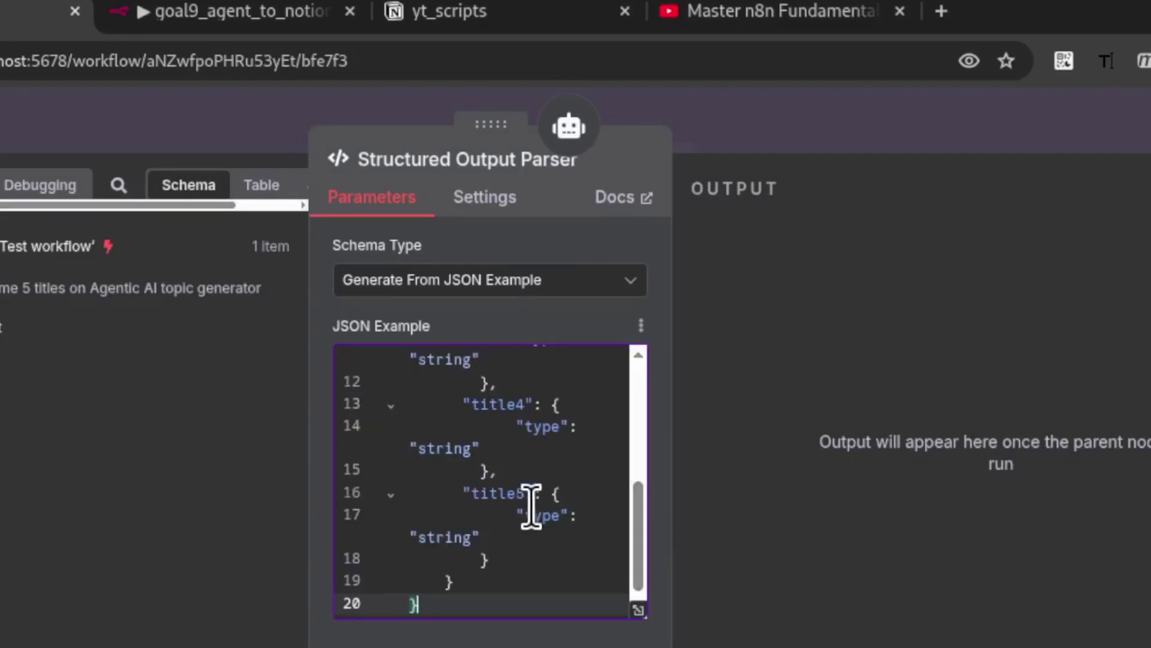
# Widen the parser's settings and examine the schema's object type, its properties and the string entries title1 to title5
pyautogui.moveTo(644, 549); pyautogui.dragTo(630, 389)
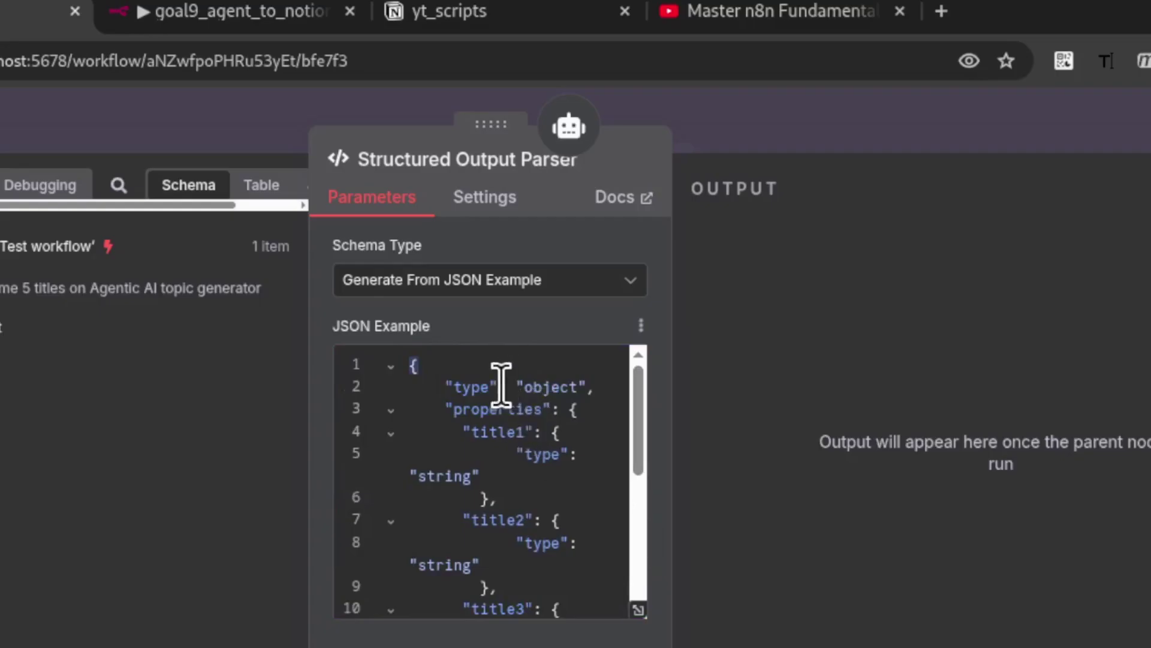
pyautogui.moveTo(673, 237); pyautogui.dragTo(930, 238)
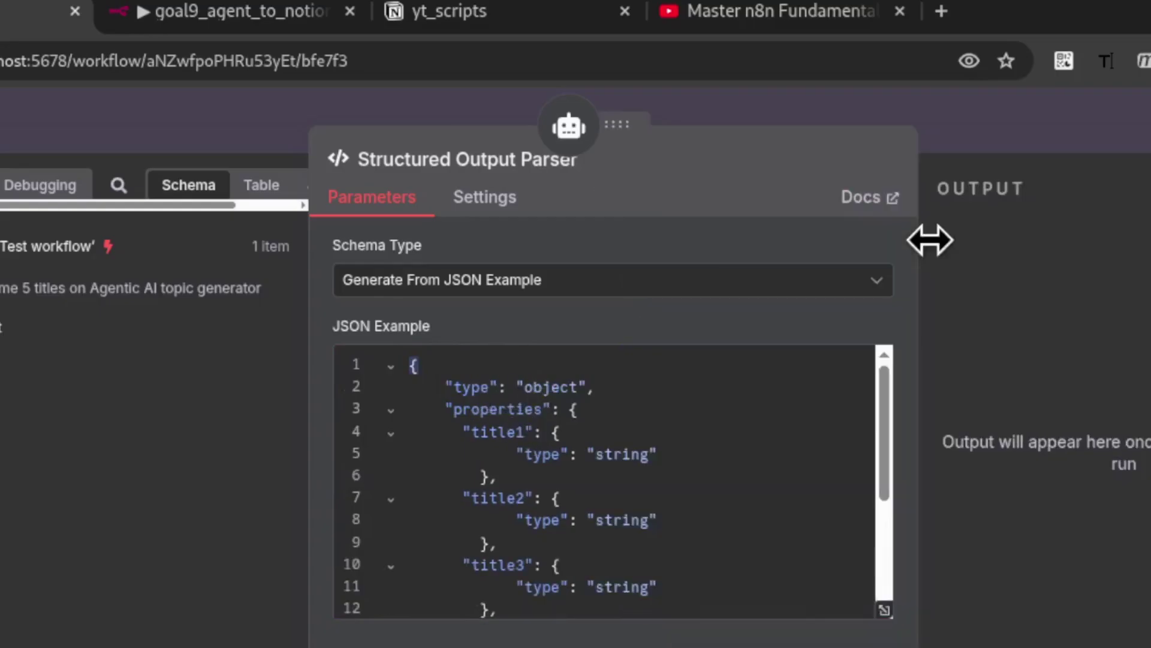
pyautogui.moveTo(447, 387); pyautogui.dragTo(566, 383)
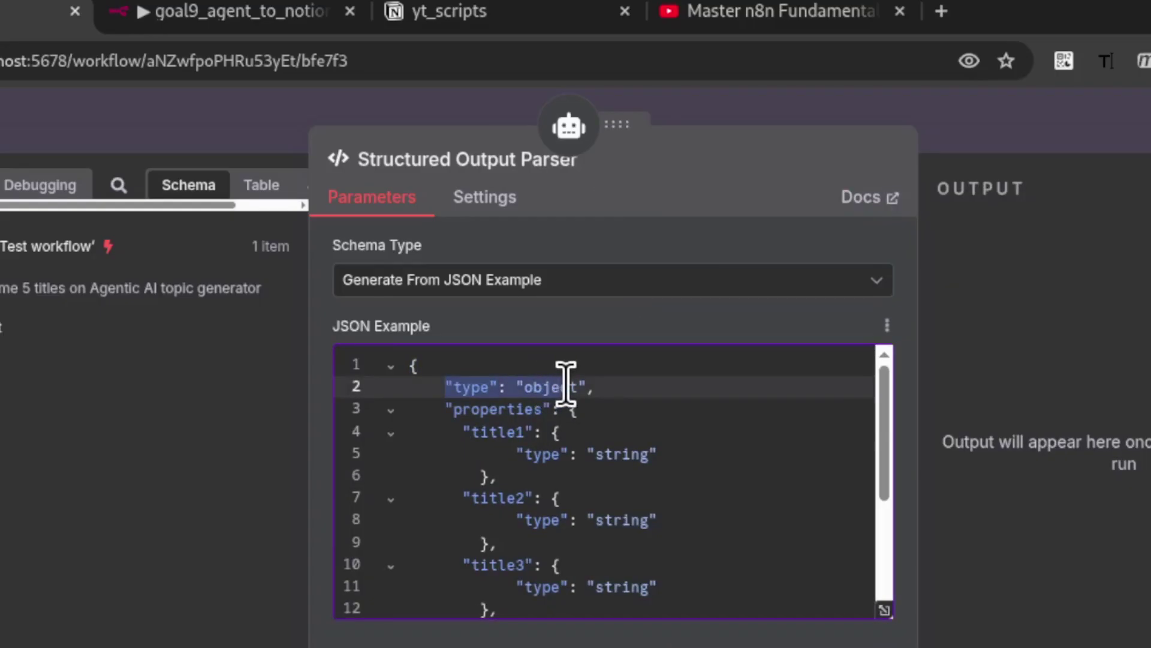
pyautogui.click(451, 408)
pyautogui.click(470, 437)
pyautogui.click(542, 450)
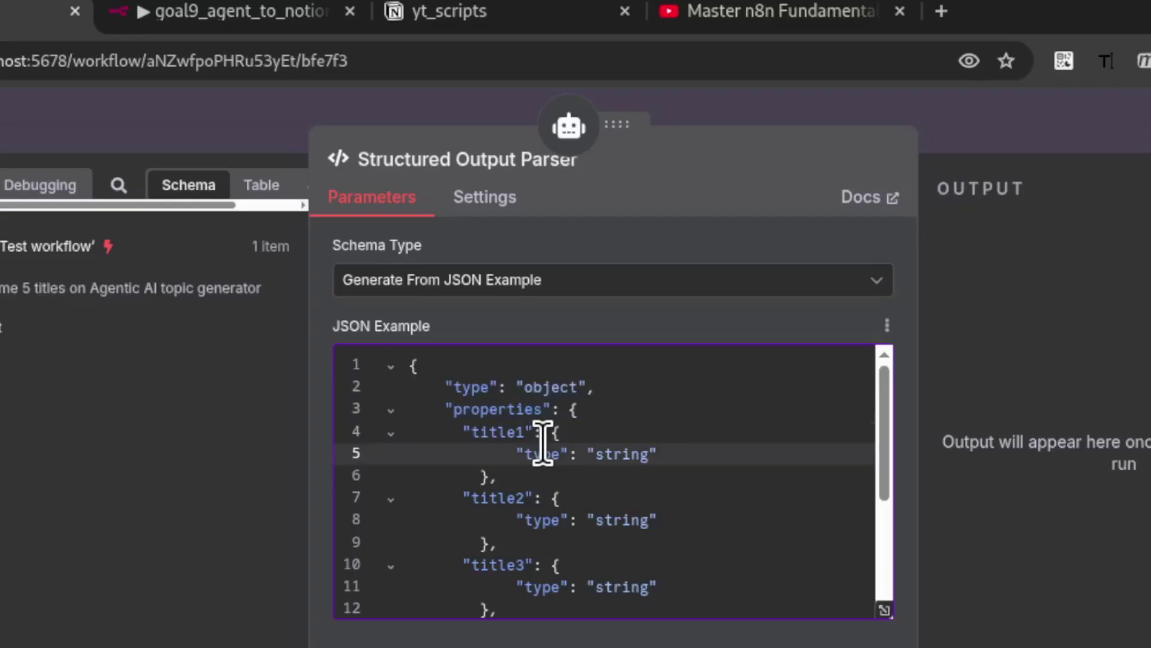
pyautogui.scroll(-3, 541, 444)
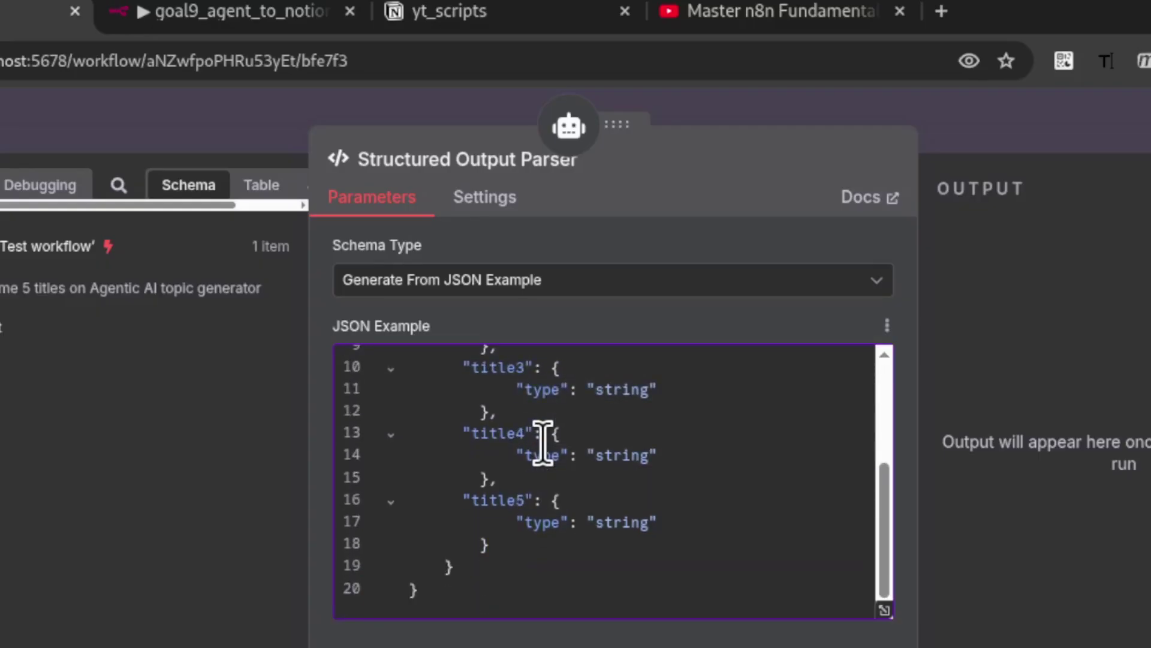
pyautogui.scroll(3, 514, 563)
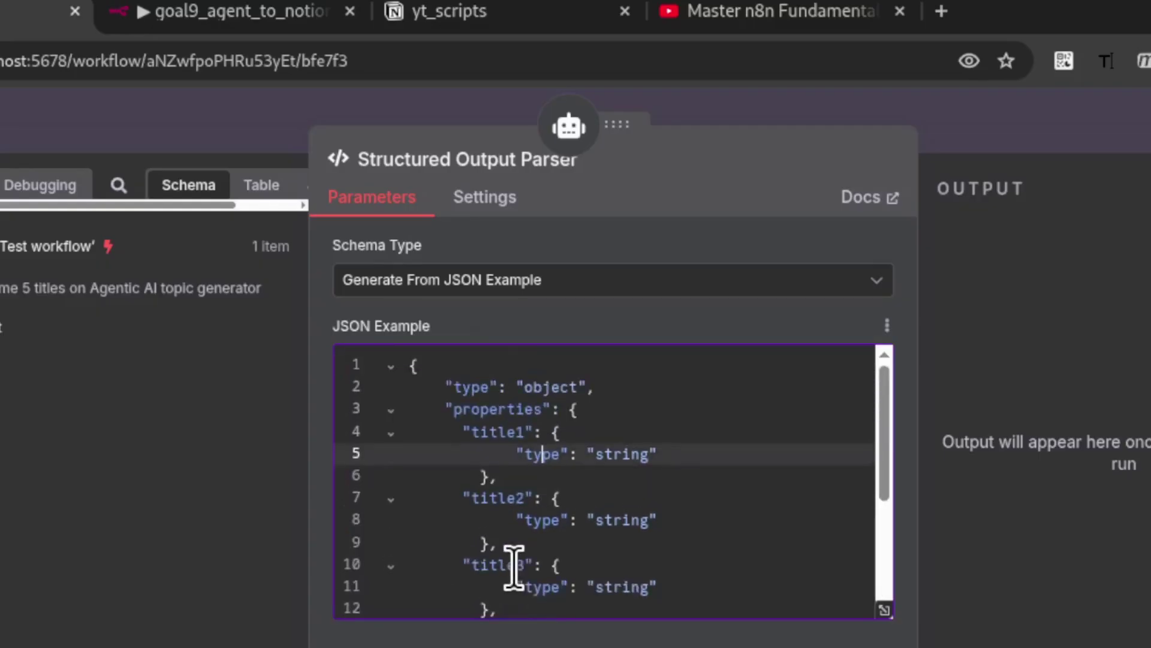
pyautogui.scroll(-3, 531, 444)
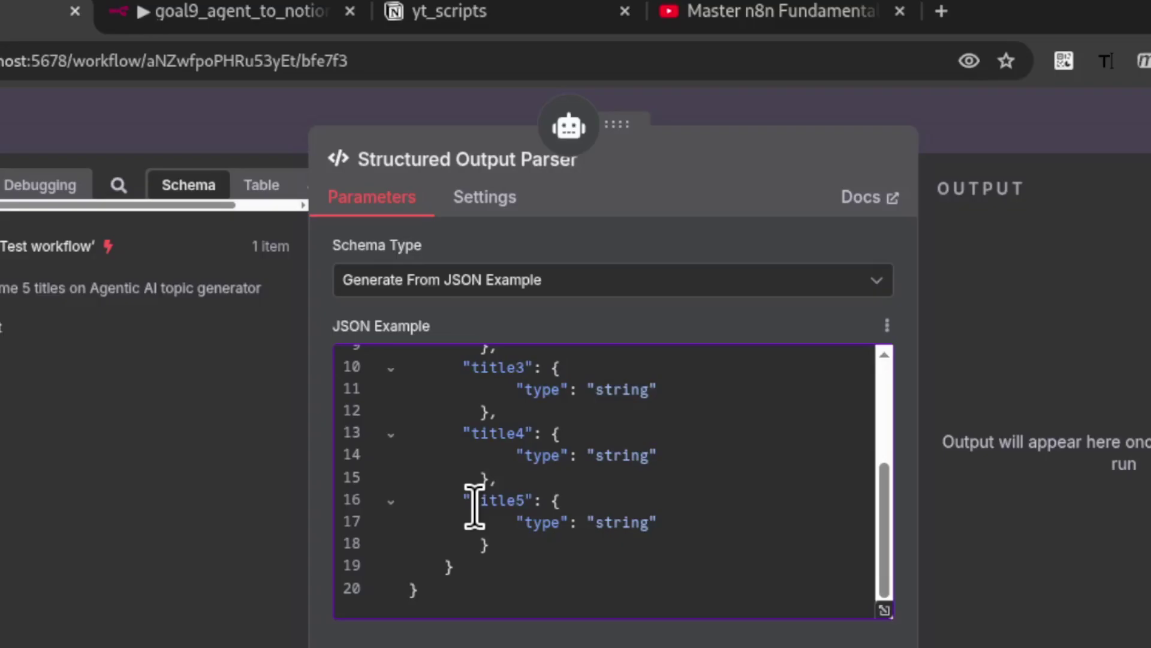
pyautogui.moveTo(472, 503); pyautogui.dragTo(524, 507)
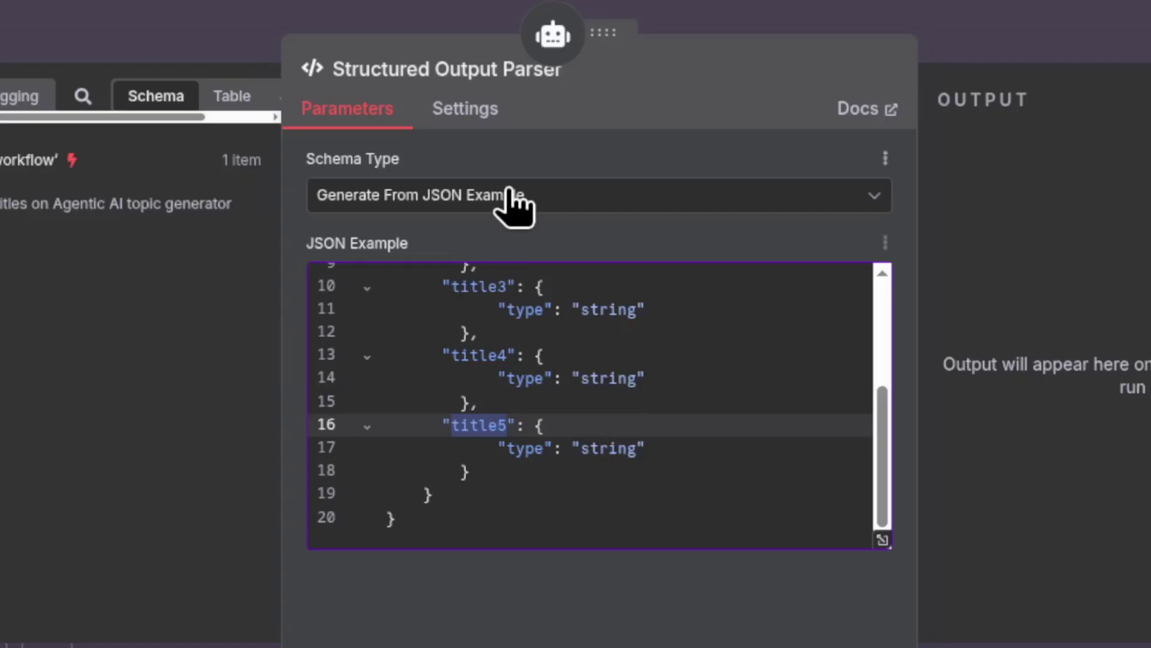
# Set the Structured Output Parser's schema type to Define Below and review the AI Agent's settings and structured output
pyautogui.click(512, 198)
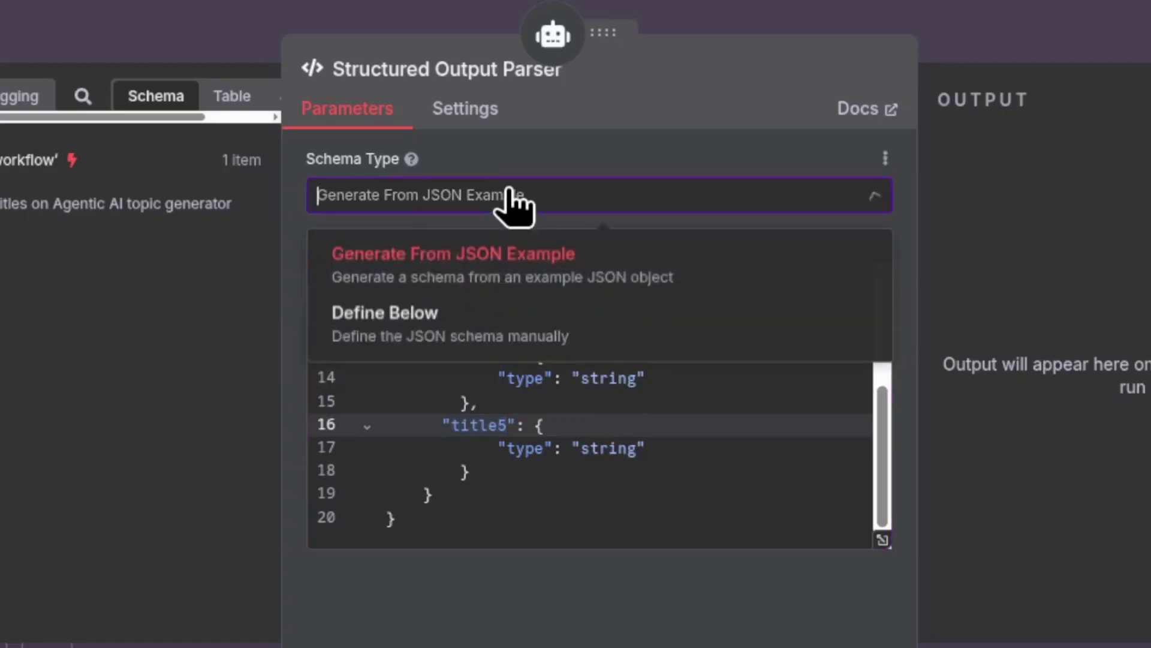
pyautogui.click(399, 316)
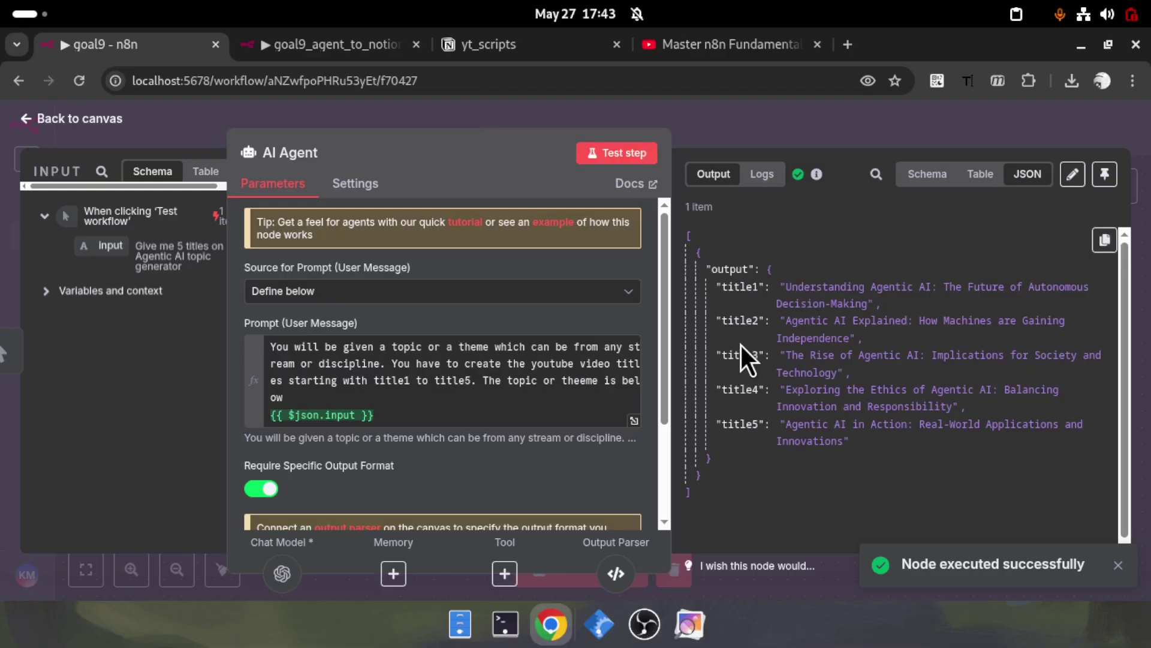
pyautogui.moveTo(661, 419); pyautogui.dragTo(646, 530)
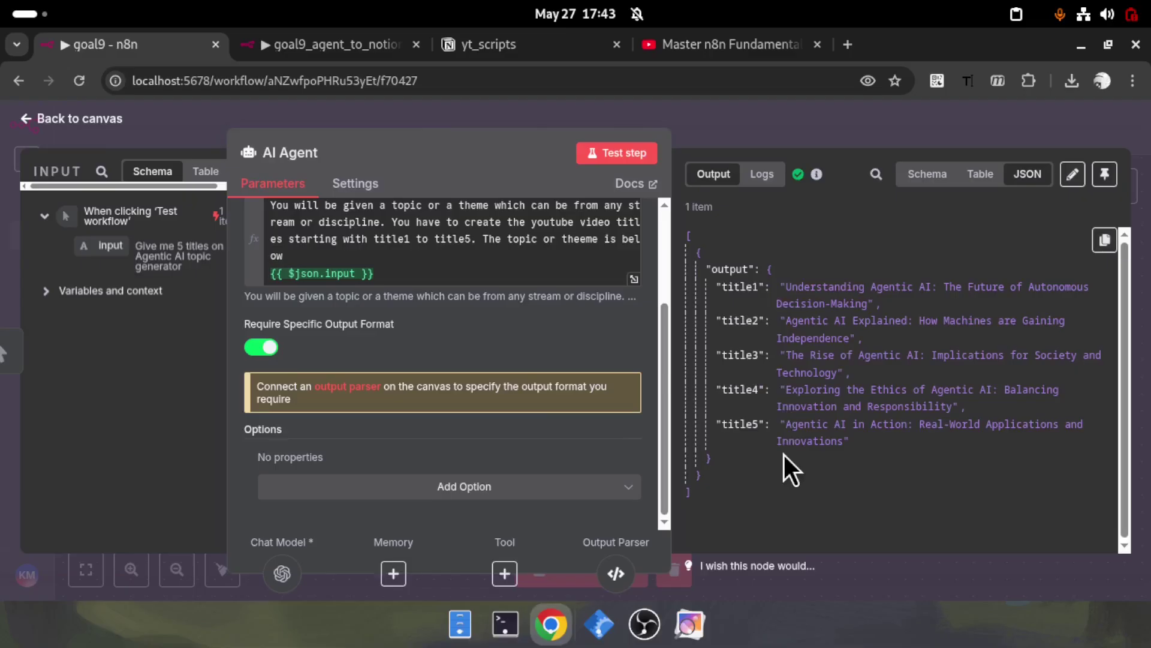
pyautogui.press('Escape')
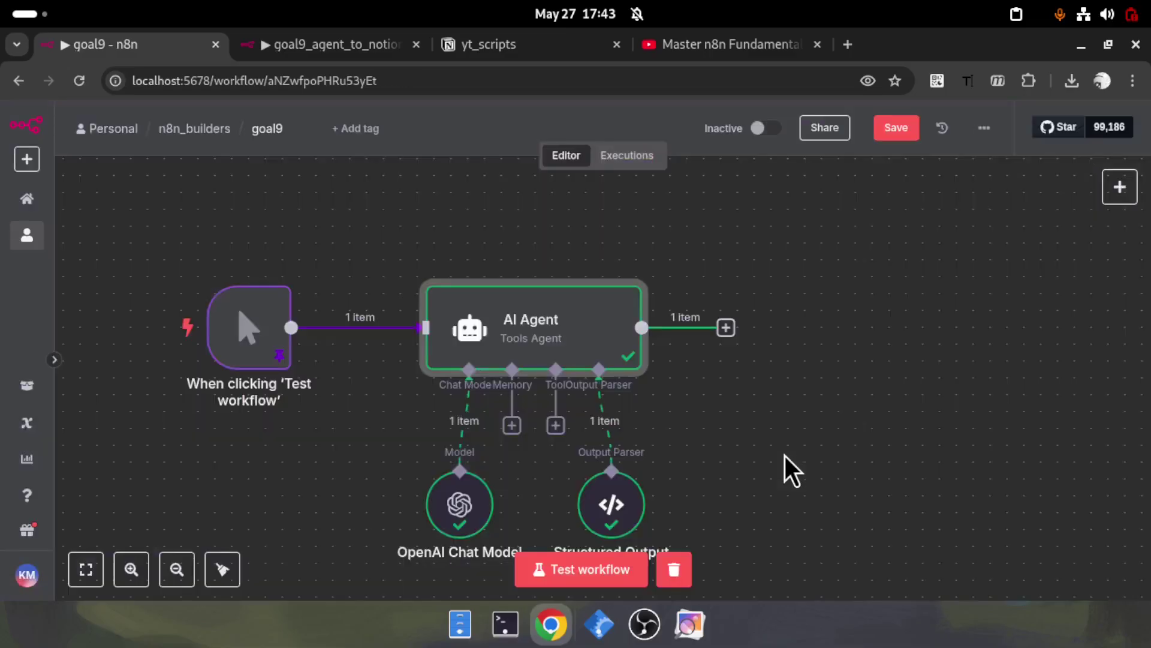
# Add a Code node after the AI Agent and replace its default JavaScript with code returning vals[0] to vals[4] as separate "data" items
pyautogui.click(726, 327)
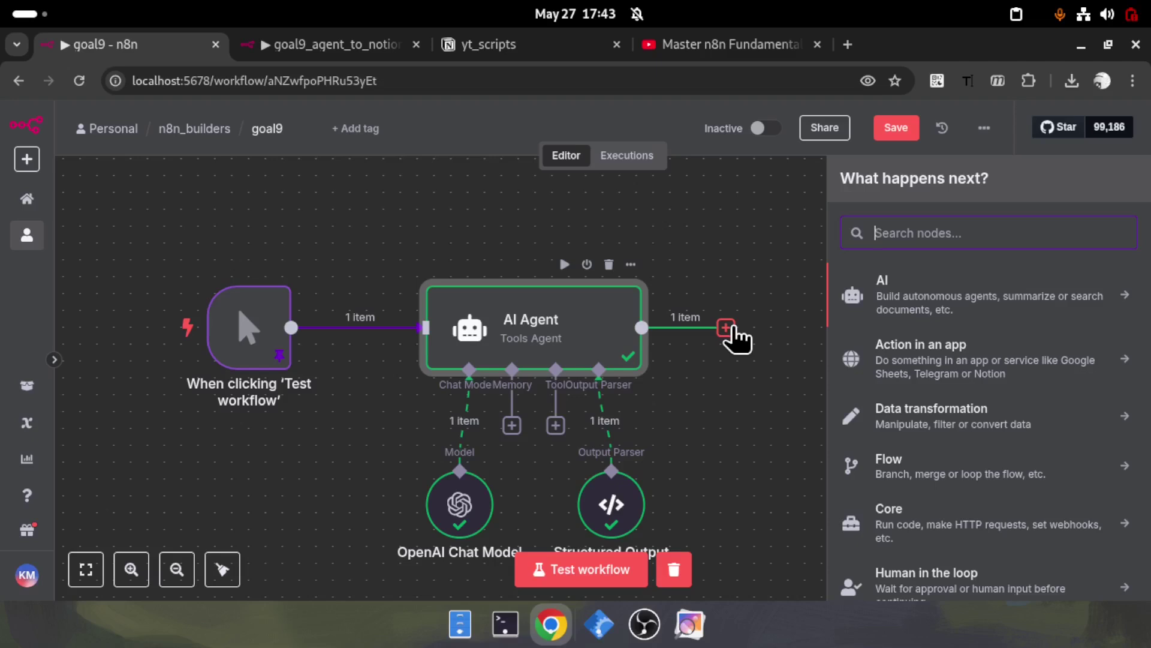
pyautogui.write('cod')
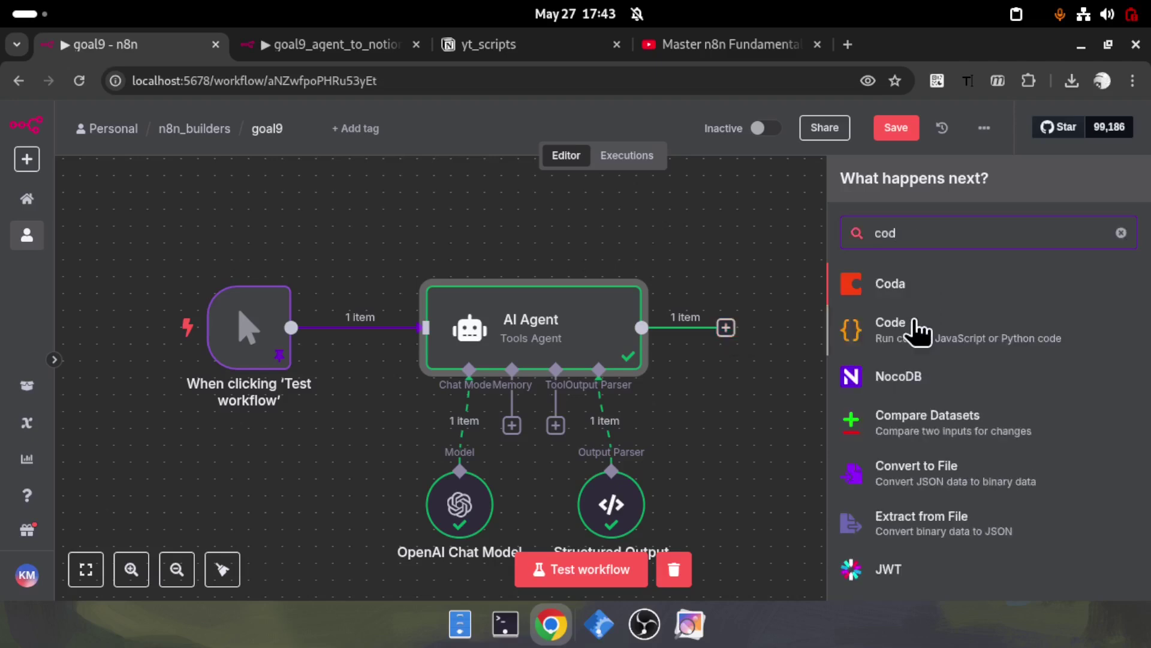
pyautogui.click(919, 319)
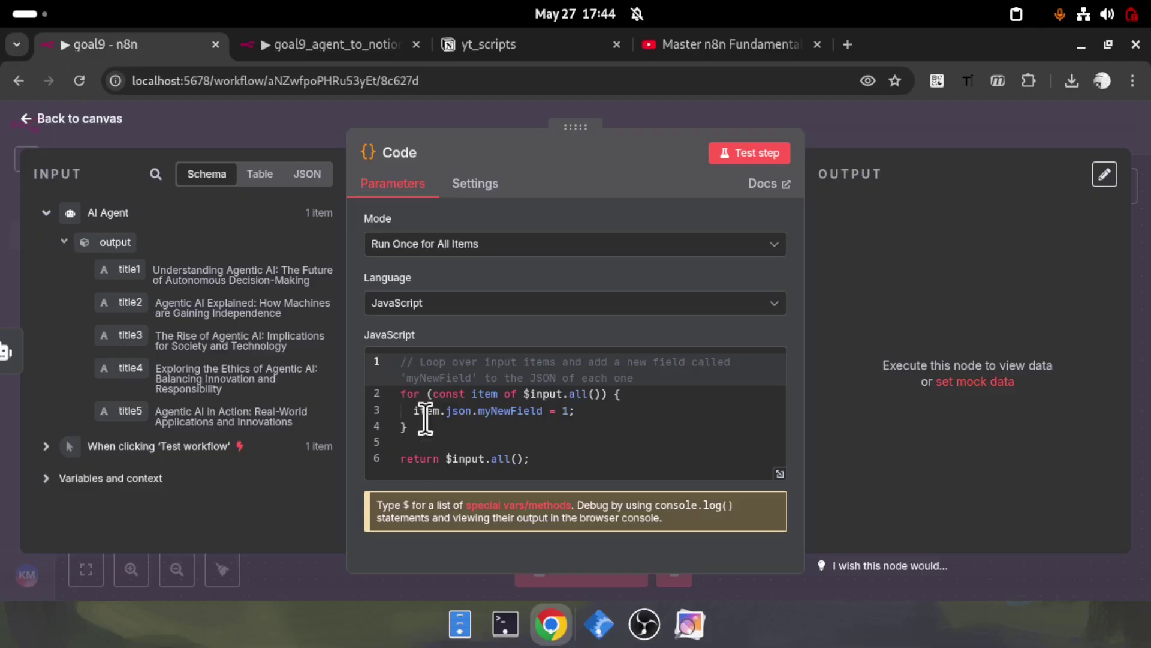
pyautogui.moveTo(531, 458); pyautogui.dragTo(386, 361)
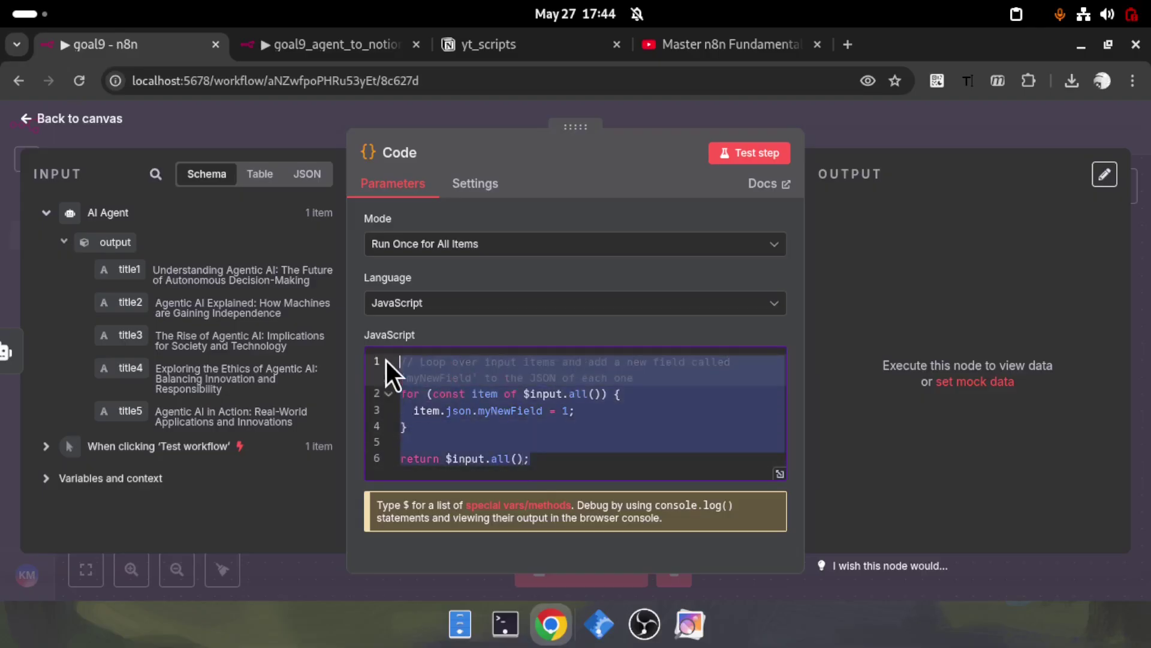
pyautogui.hotkey('ctrl', 'v')
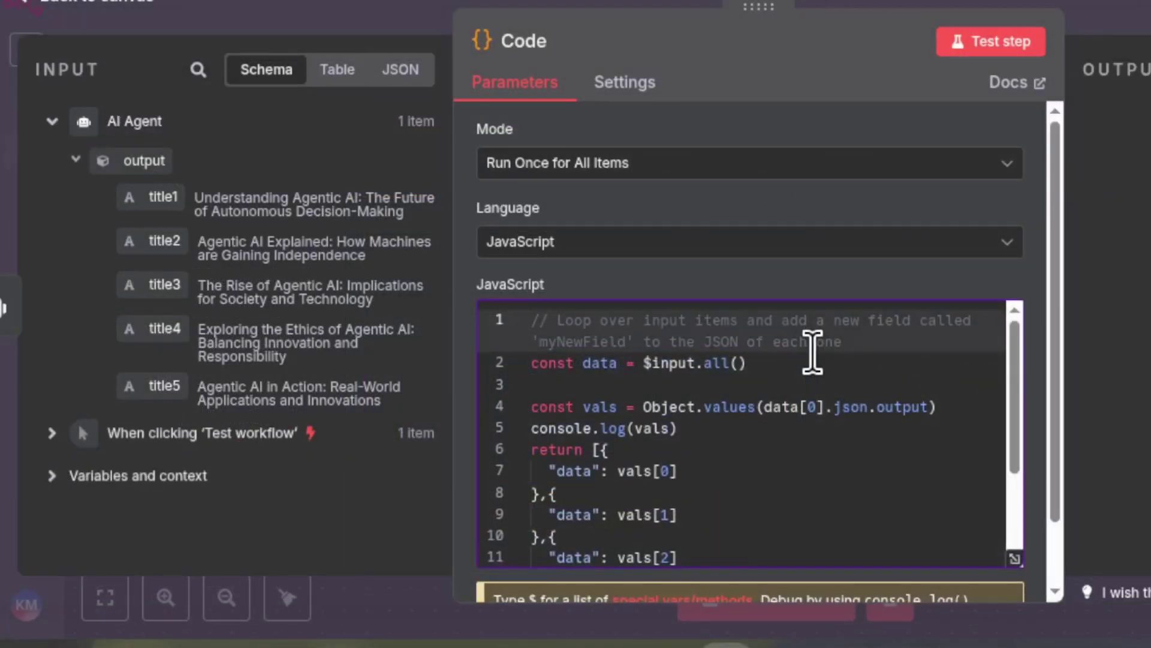
# Examine the code's $input.all(), Object.values(data[0].json.output) and returned array against the AI Agent's input shown as JSON
pyautogui.click(787, 367)
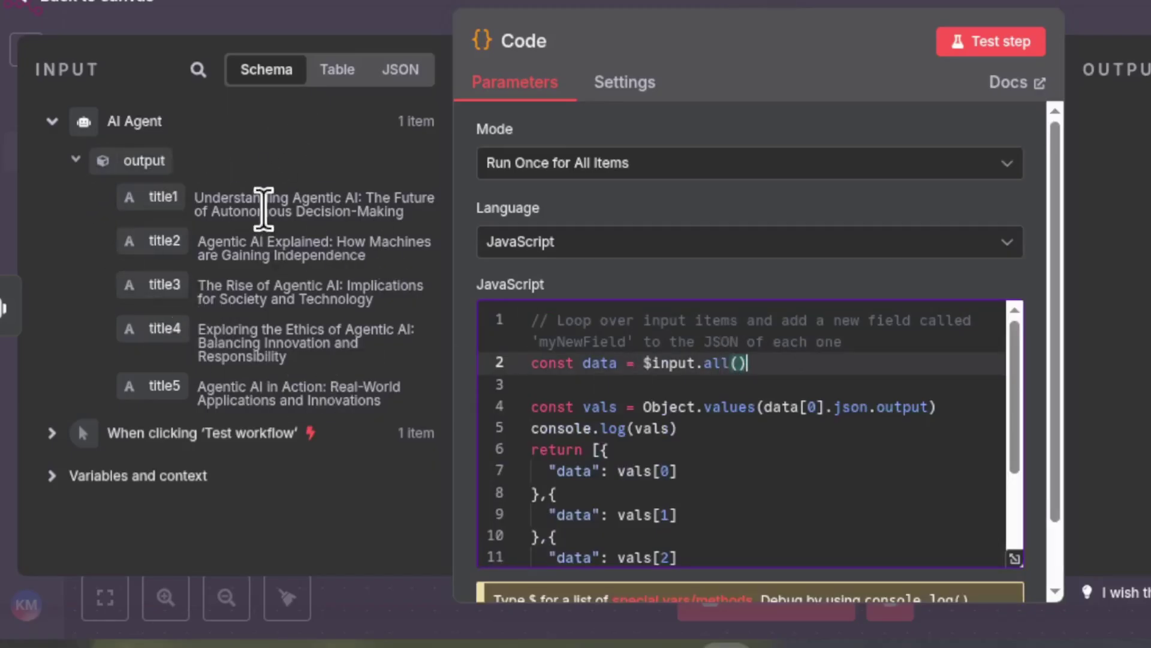
pyautogui.moveTo(761, 363); pyautogui.dragTo(642, 361)
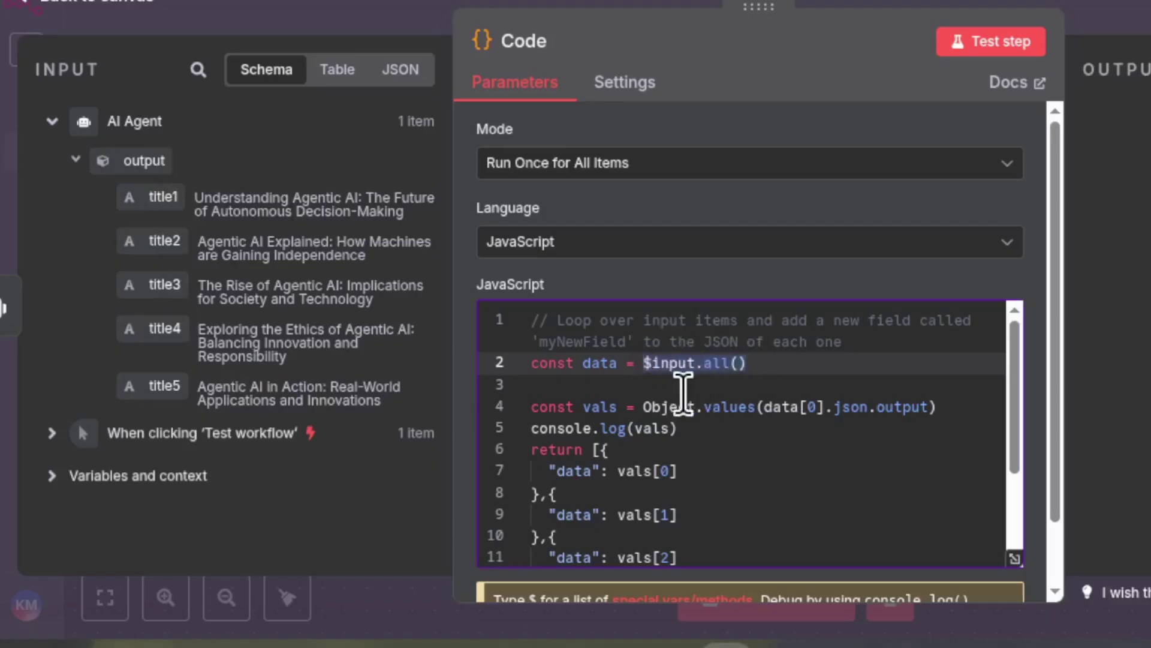
pyautogui.click(704, 407)
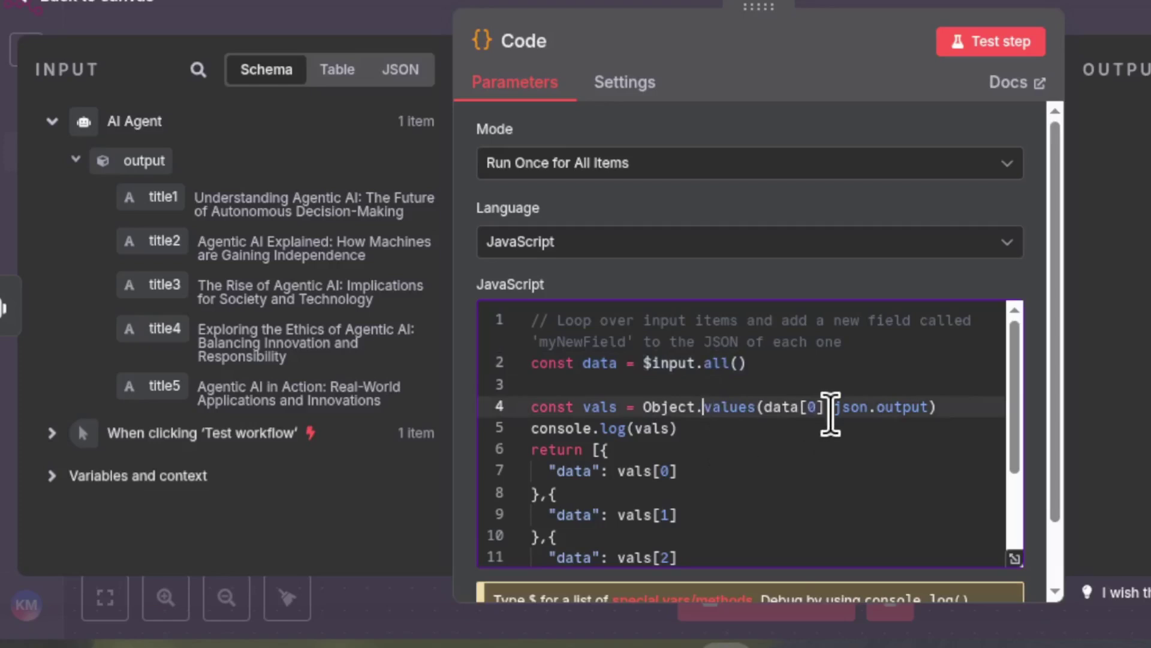
pyautogui.doubleClick(803, 407)
pyautogui.moveTo(803, 407); pyautogui.dragTo(766, 402)
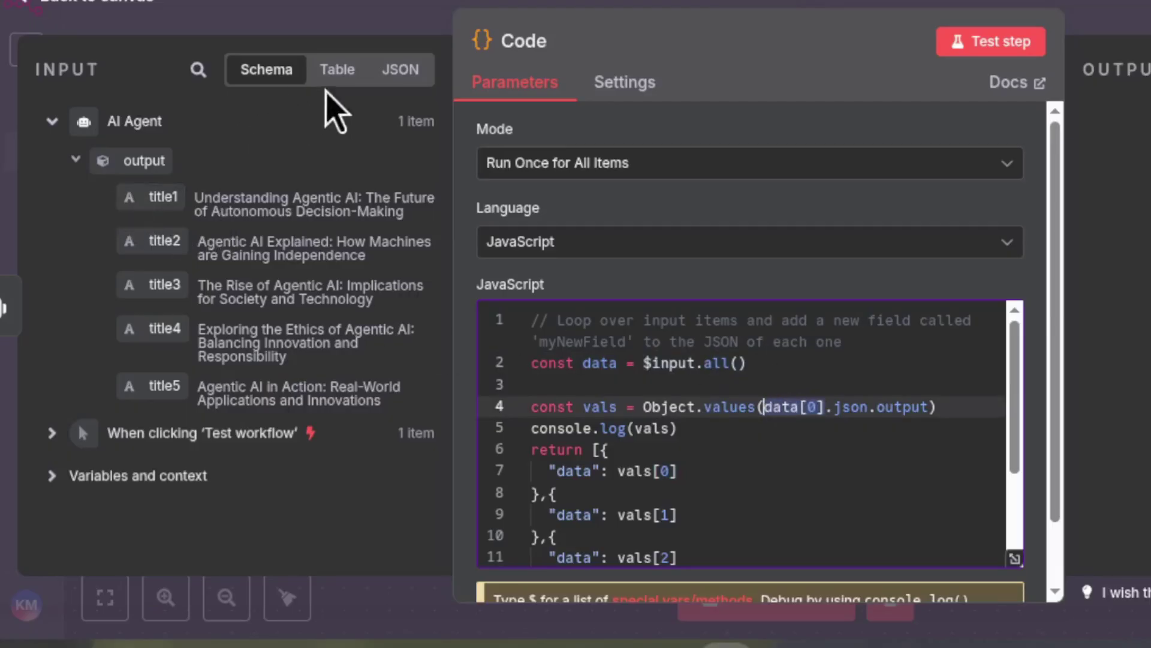
pyautogui.click(398, 76)
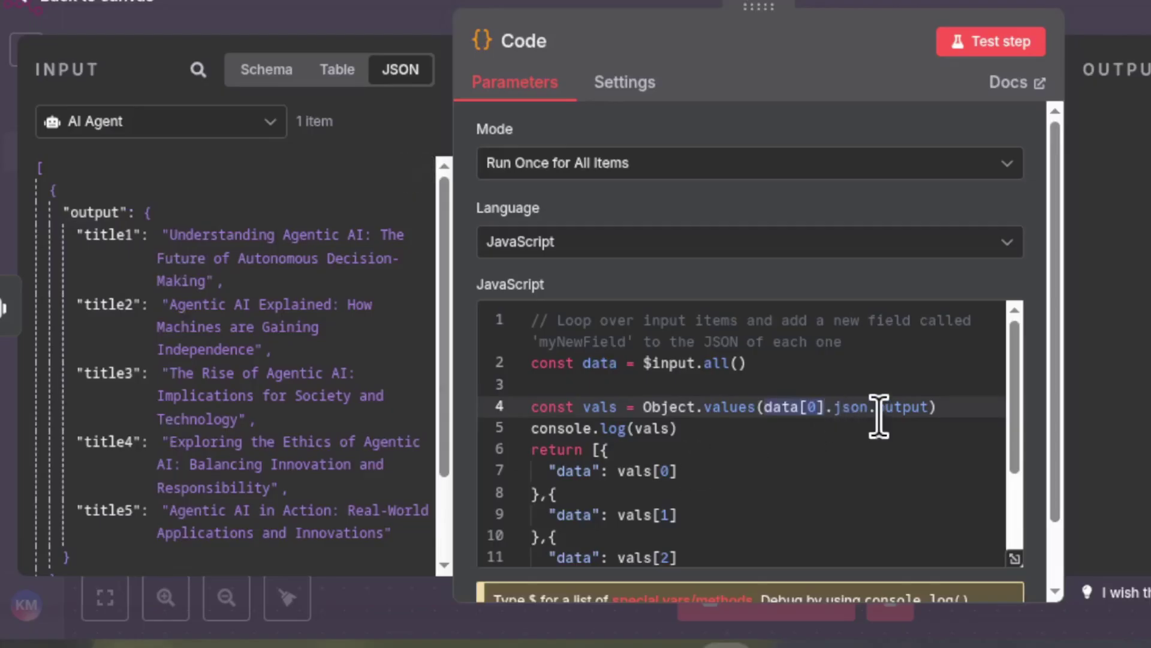
pyautogui.moveTo(879, 407); pyautogui.dragTo(929, 407)
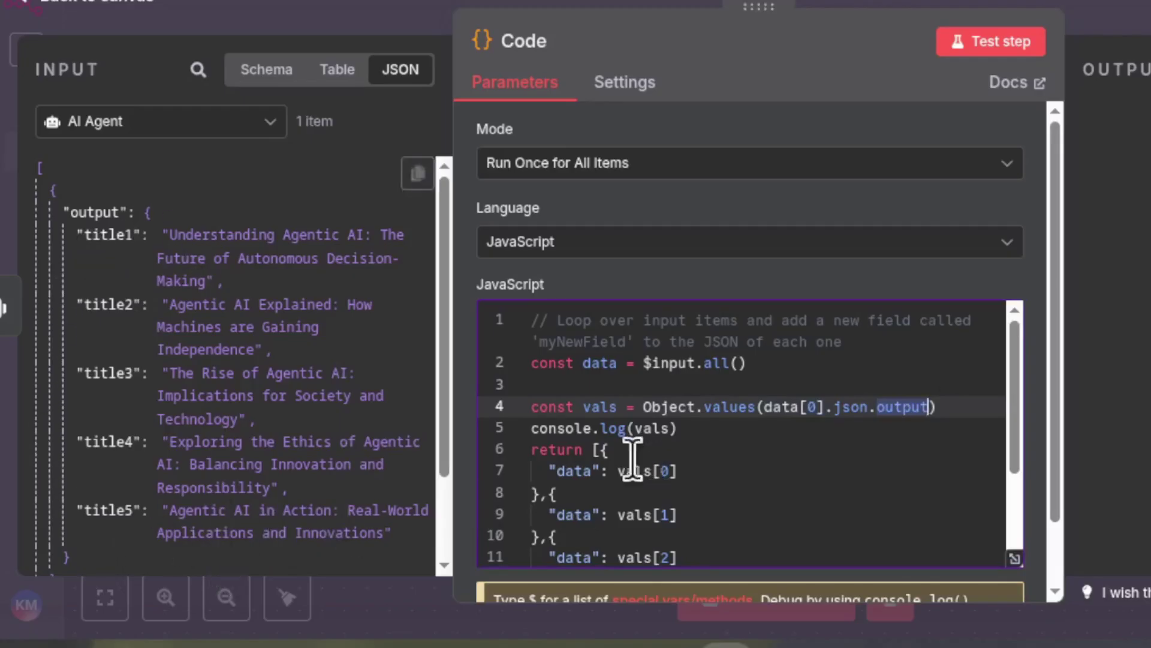
pyautogui.click(598, 403)
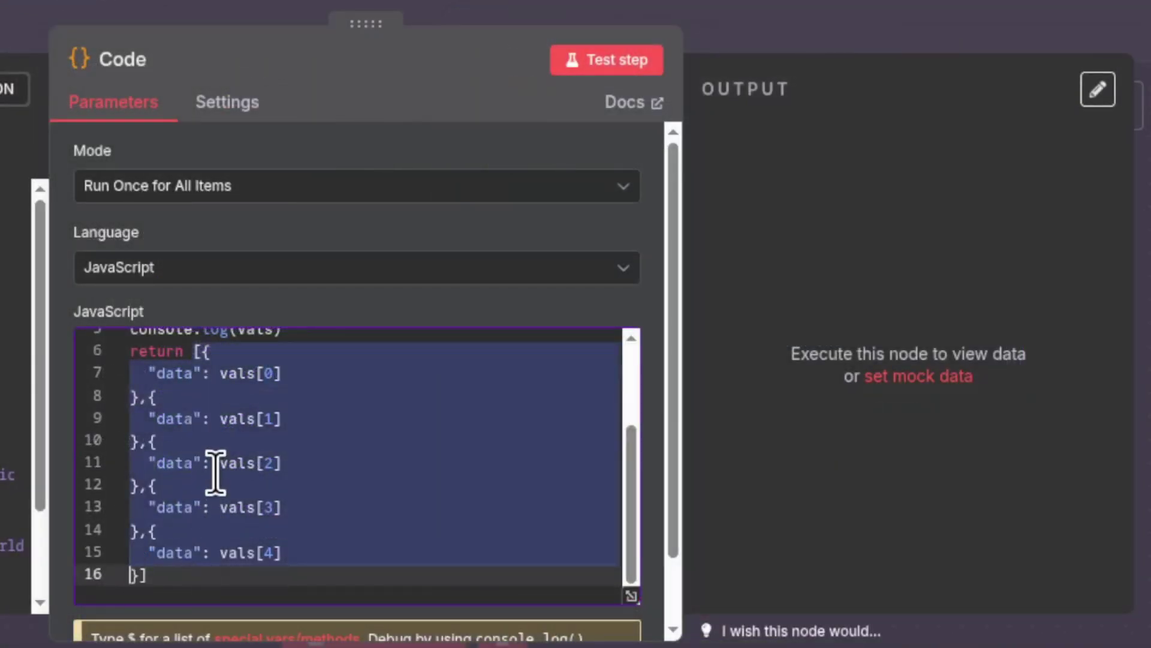
pyautogui.moveTo(216, 473)
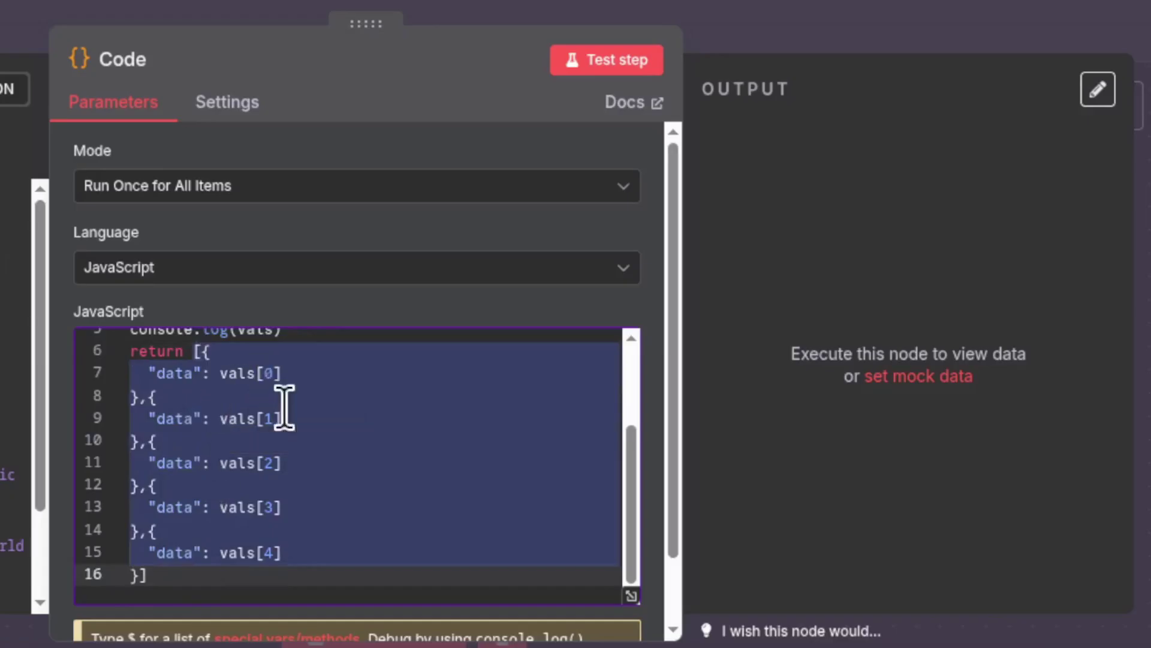
pyautogui.click(253, 379)
pyautogui.scroll(3, 258, 461)
pyautogui.scroll(-3, 262, 474)
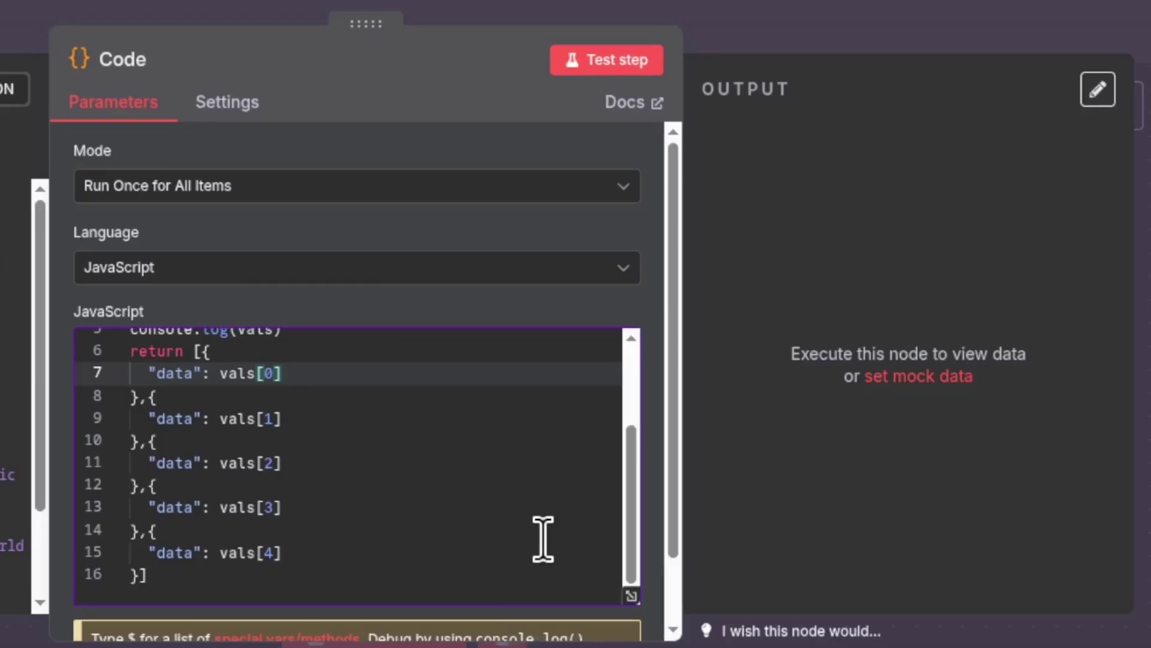
# Test the Code node, widen its output area and look through the returned data items
pyautogui.click(602, 69)
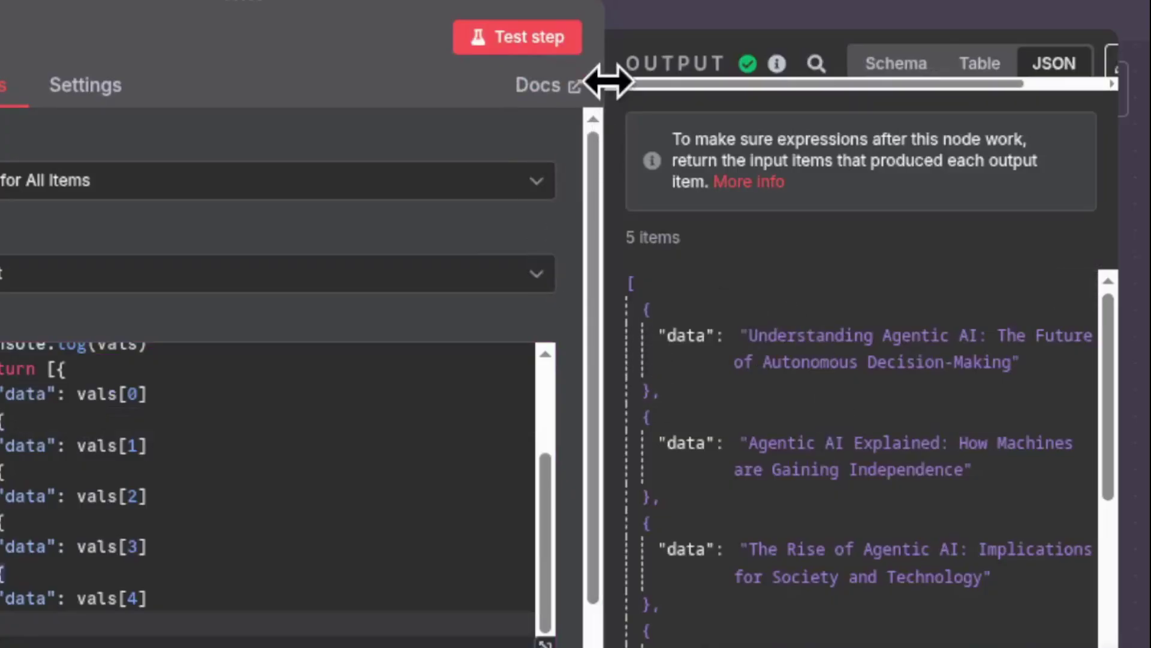
pyautogui.moveTo(607, 82); pyautogui.dragTo(390, 90)
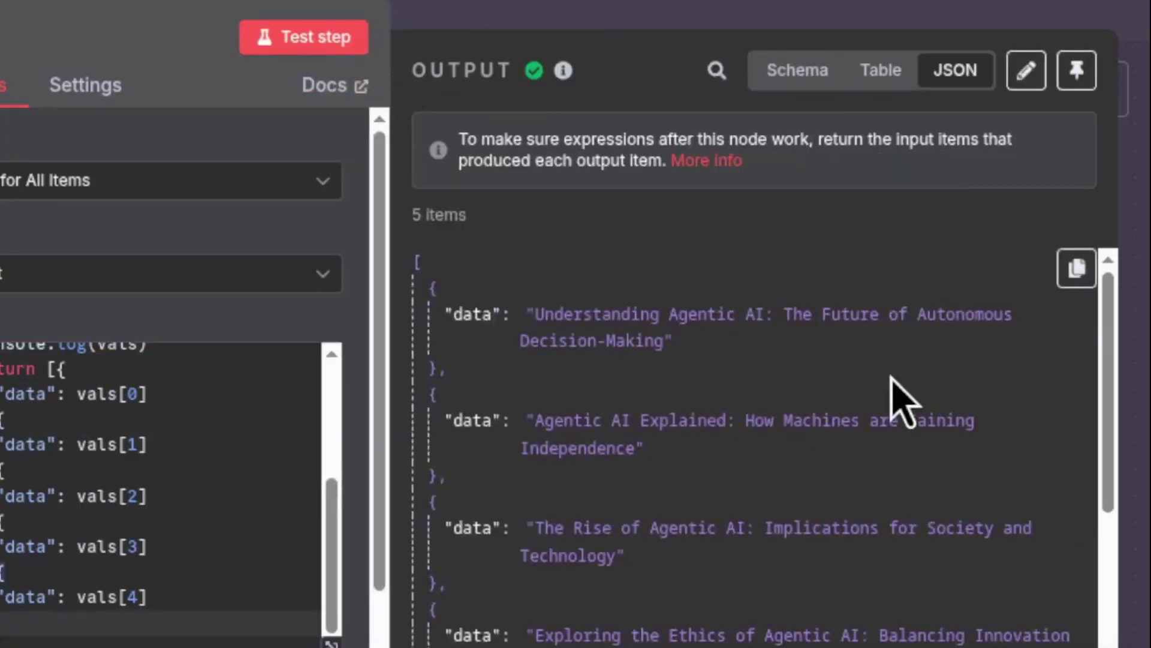
pyautogui.scroll(-3, 893, 399)
pyautogui.scroll(3, 780, 408)
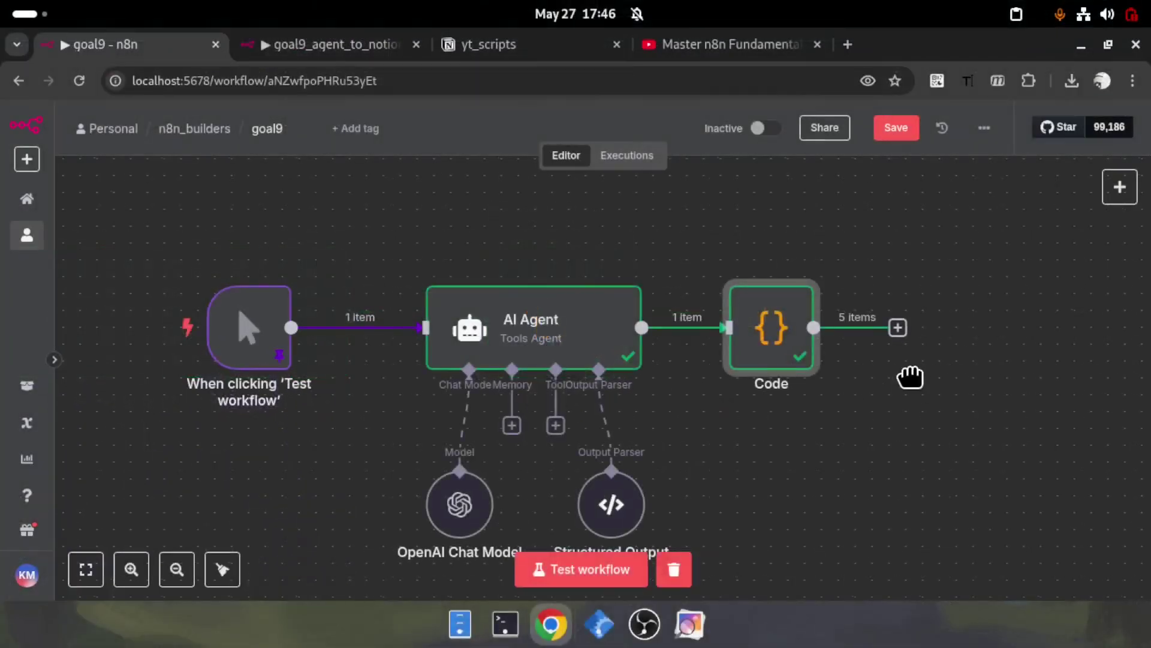
# Add a Loop Over Items node after the Code node and review its input items and batch size
pyautogui.moveTo(905, 373); pyautogui.dragTo(666, 363)
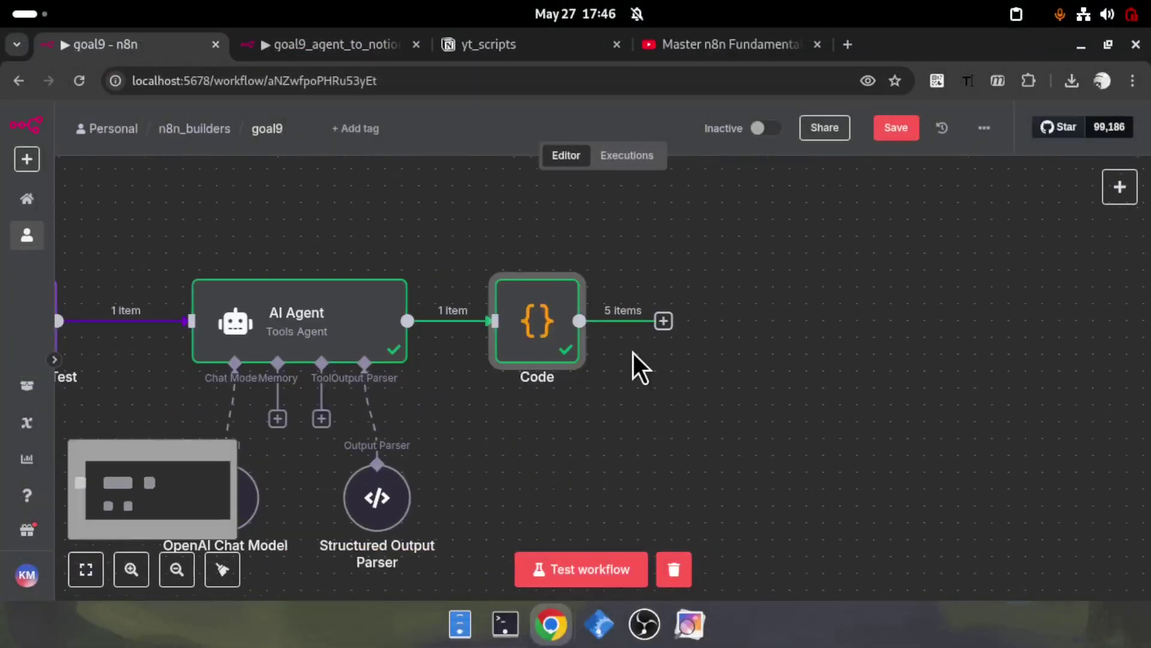
pyautogui.click(615, 312)
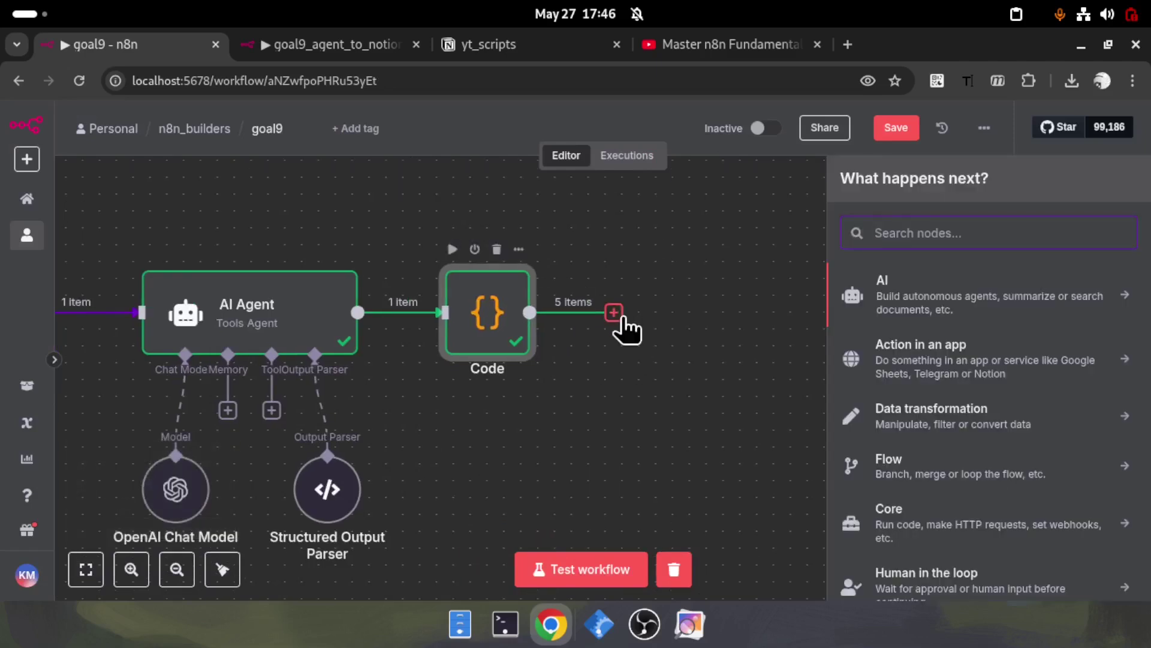
pyautogui.write('loo')
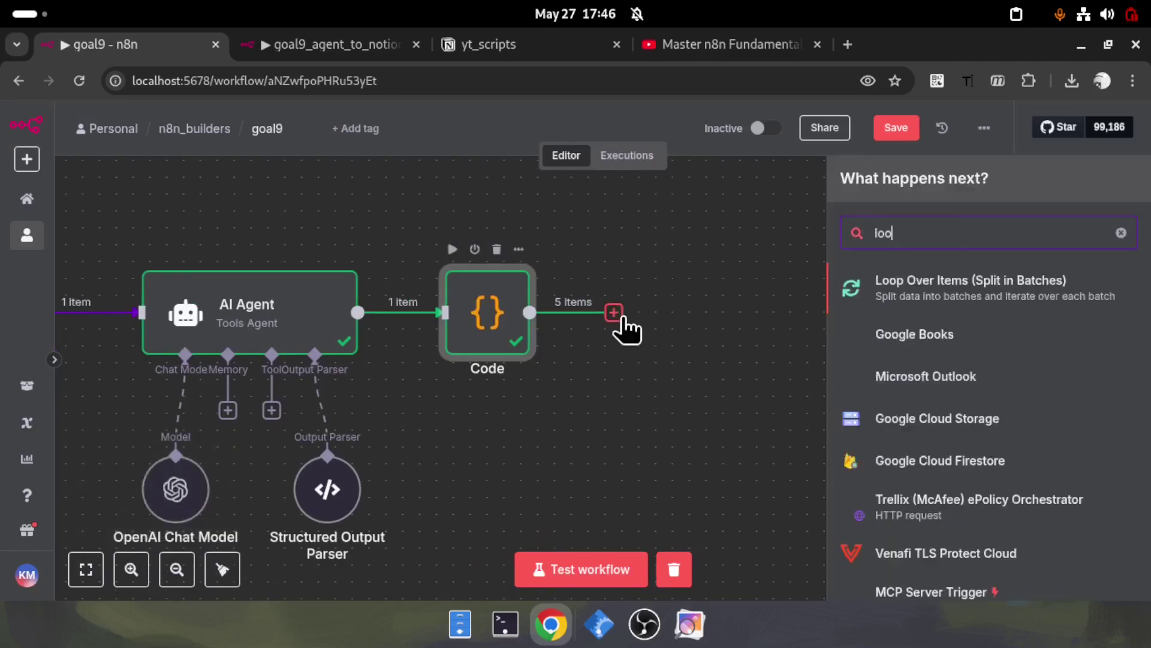
pyautogui.press('Return')
pyautogui.doubleClick(661, 329)
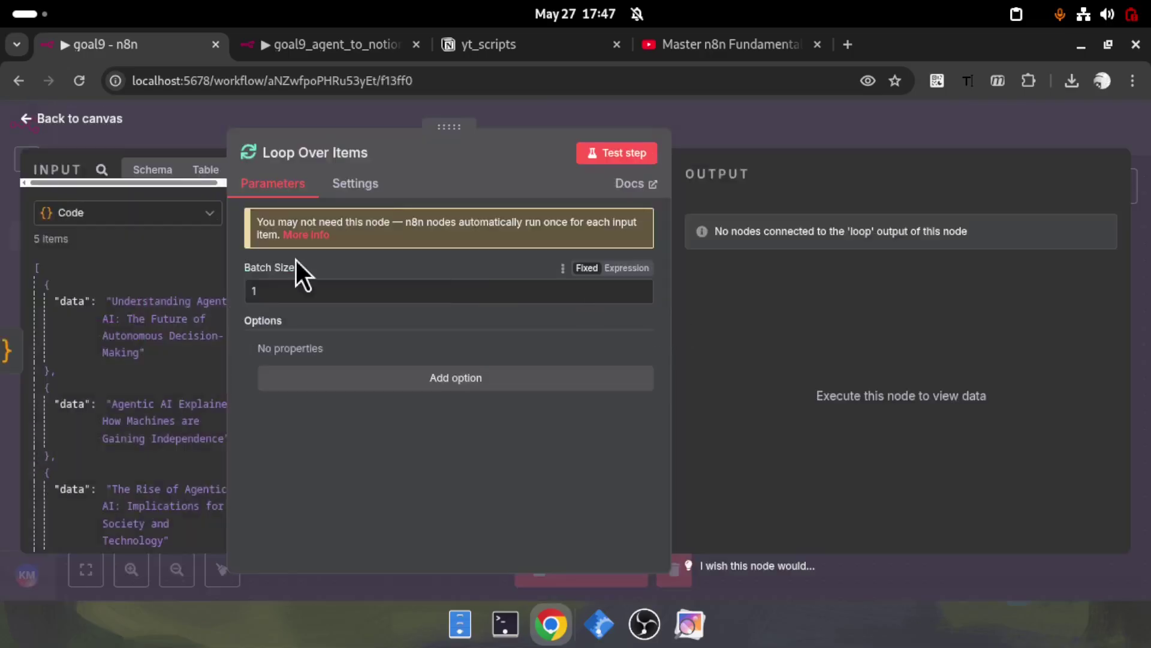
pyautogui.click(532, 124)
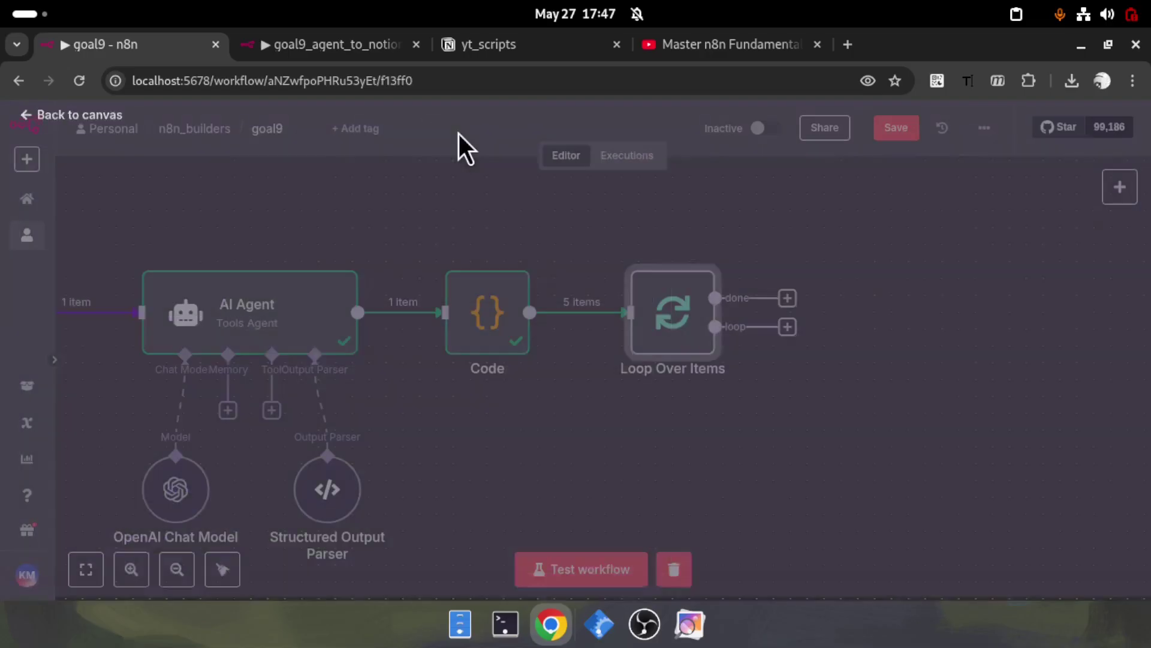
pyautogui.doubleClick(675, 296)
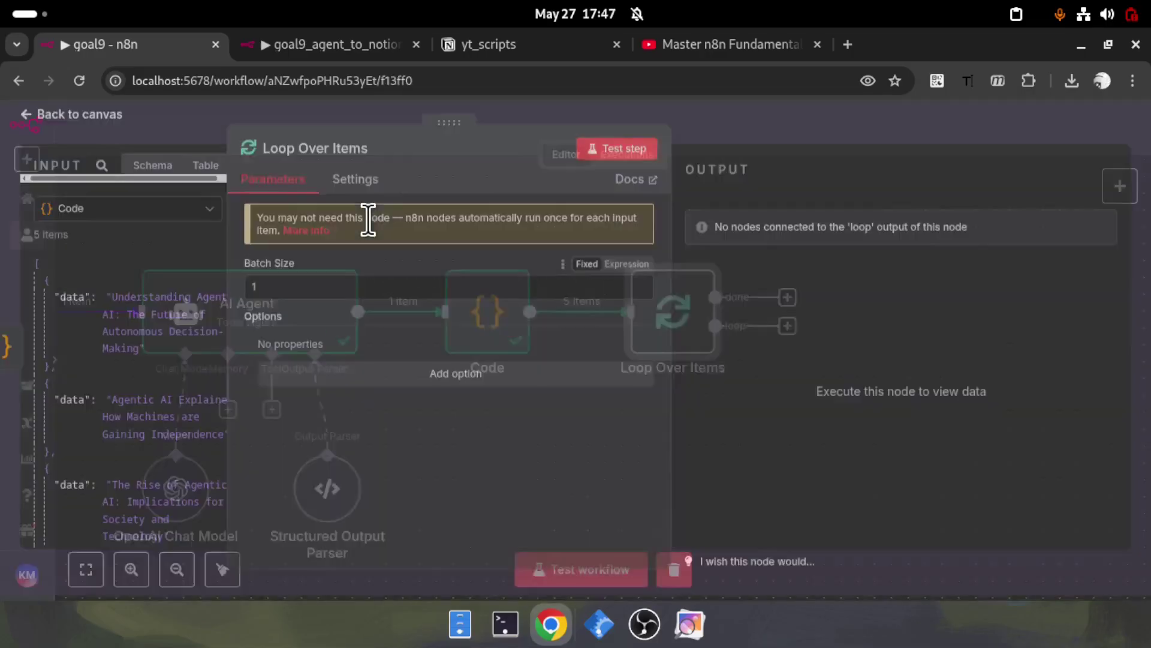
pyautogui.moveTo(449, 137); pyautogui.dragTo(645, 137)
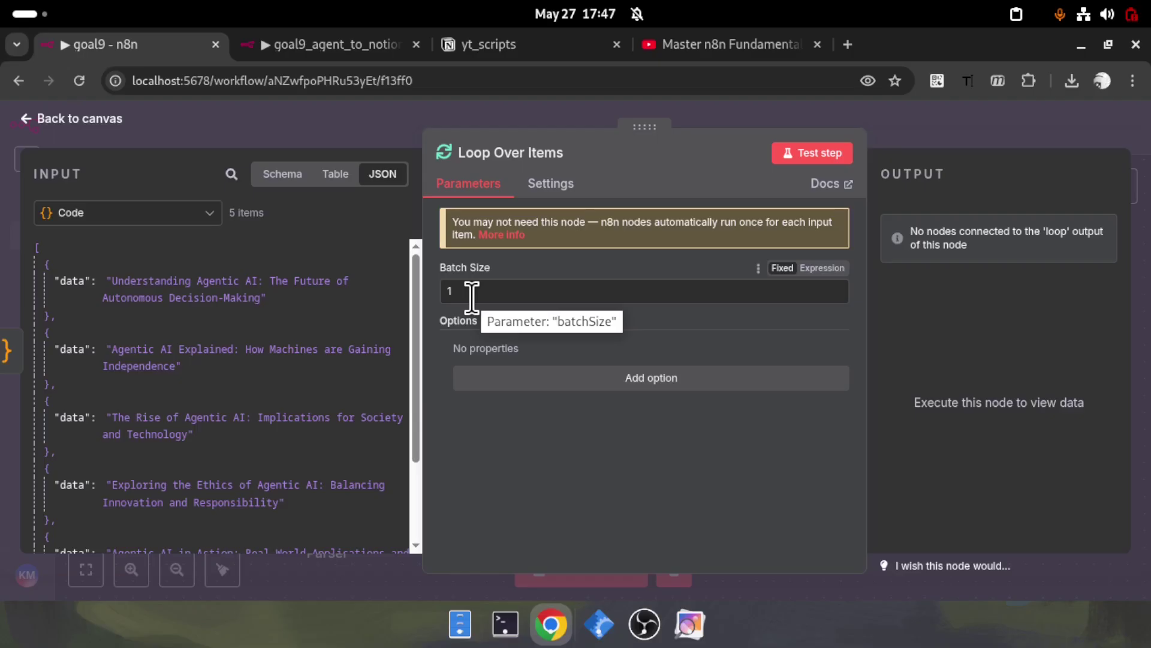
pyautogui.press('Escape')
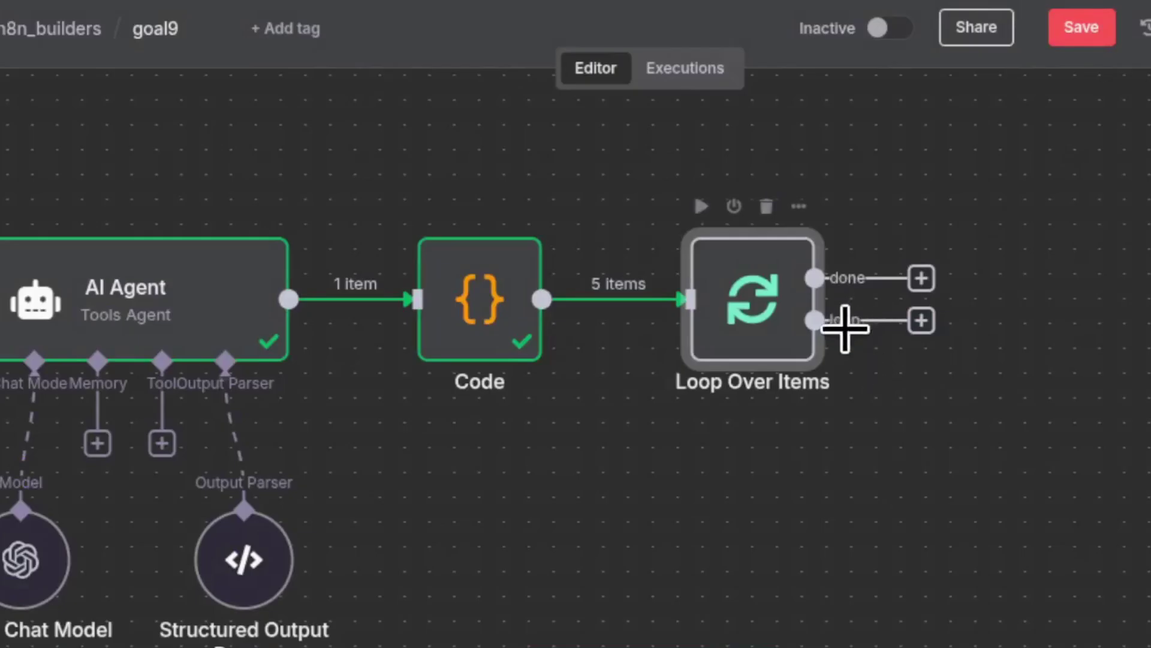
# Add a Notion node with the Create a database page action to the loop output of Loop Over Items
pyautogui.click(922, 320)
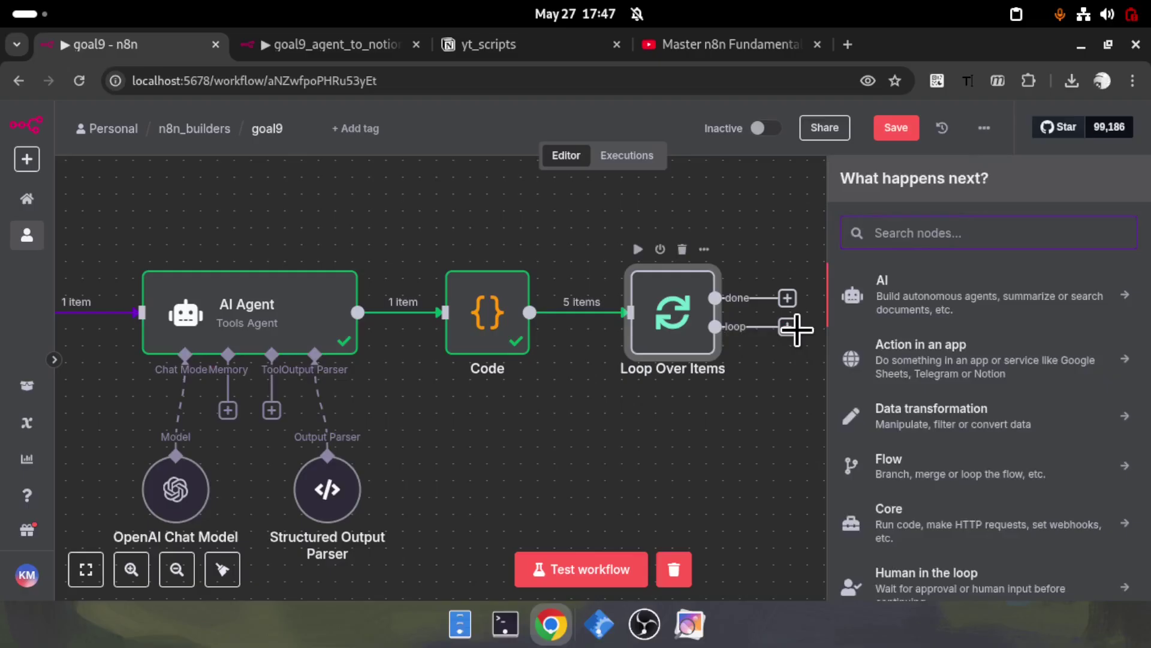
pyautogui.write('not')
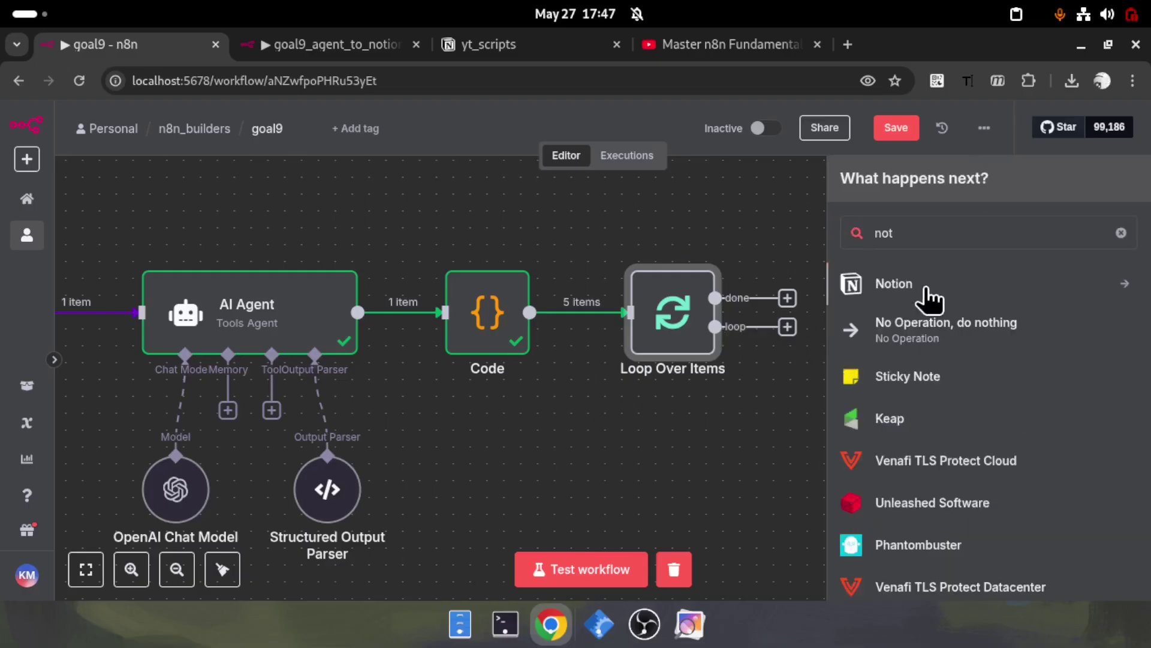
pyautogui.click(931, 286)
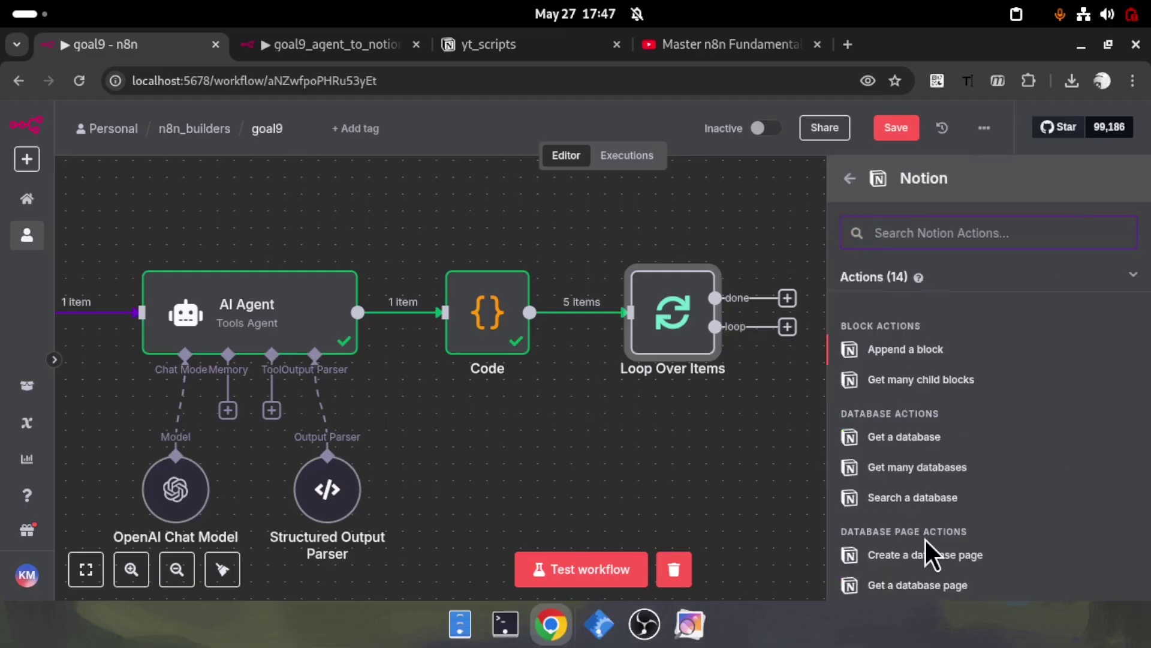
pyautogui.scroll(-3, 926, 539)
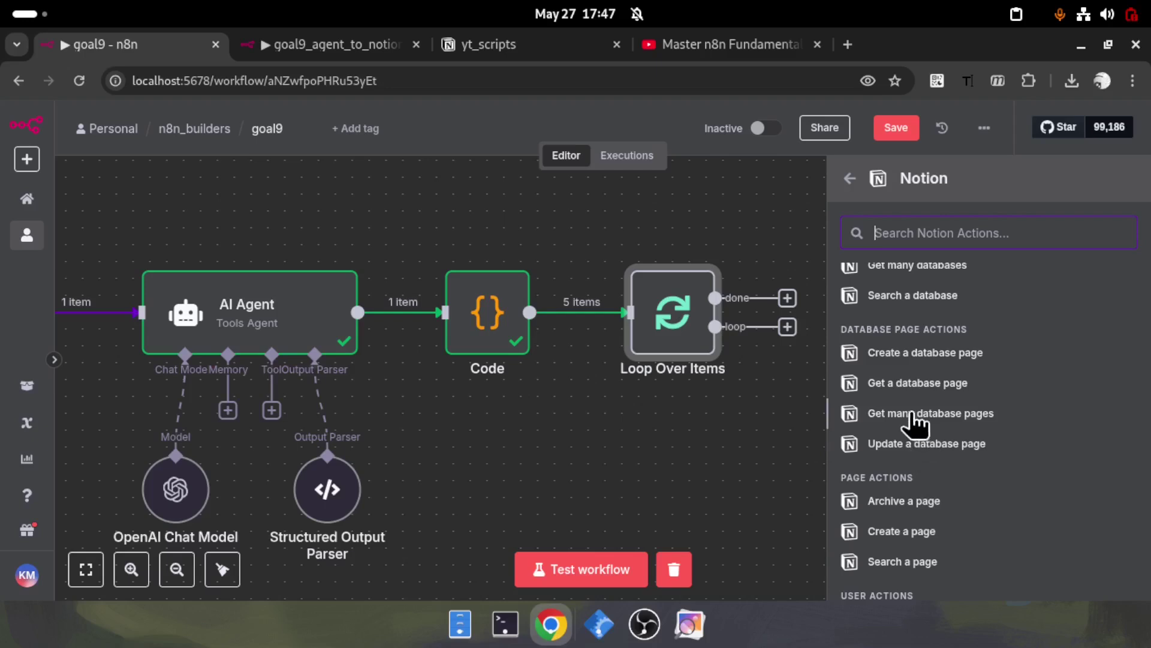
pyautogui.click(960, 357)
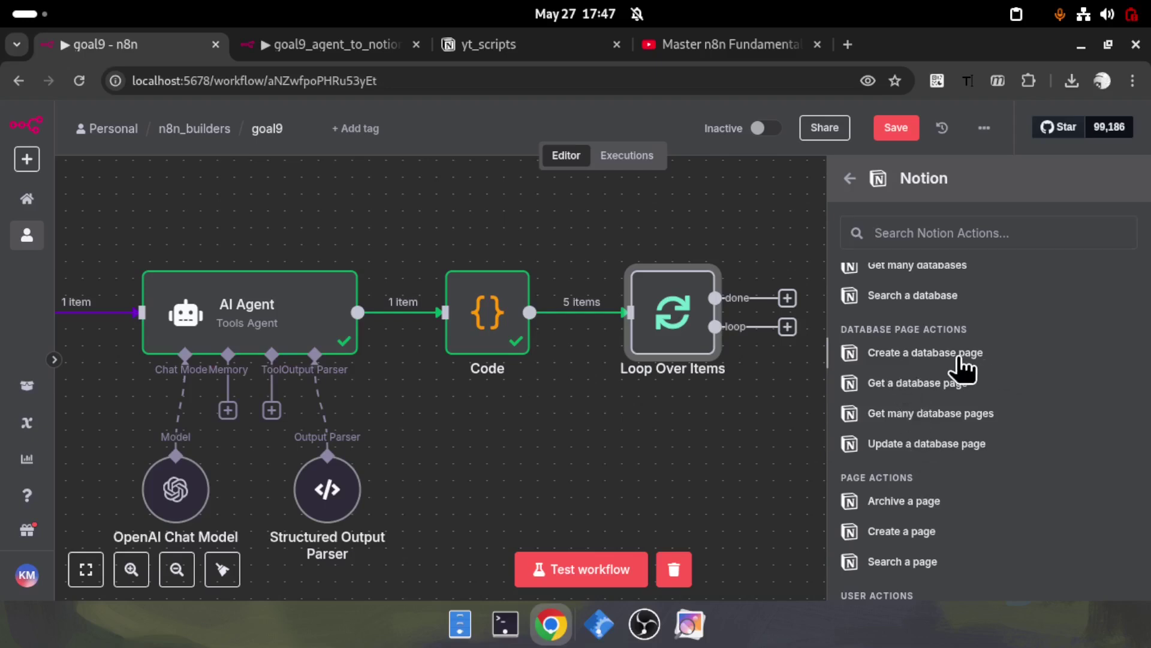
pyautogui.click(958, 360)
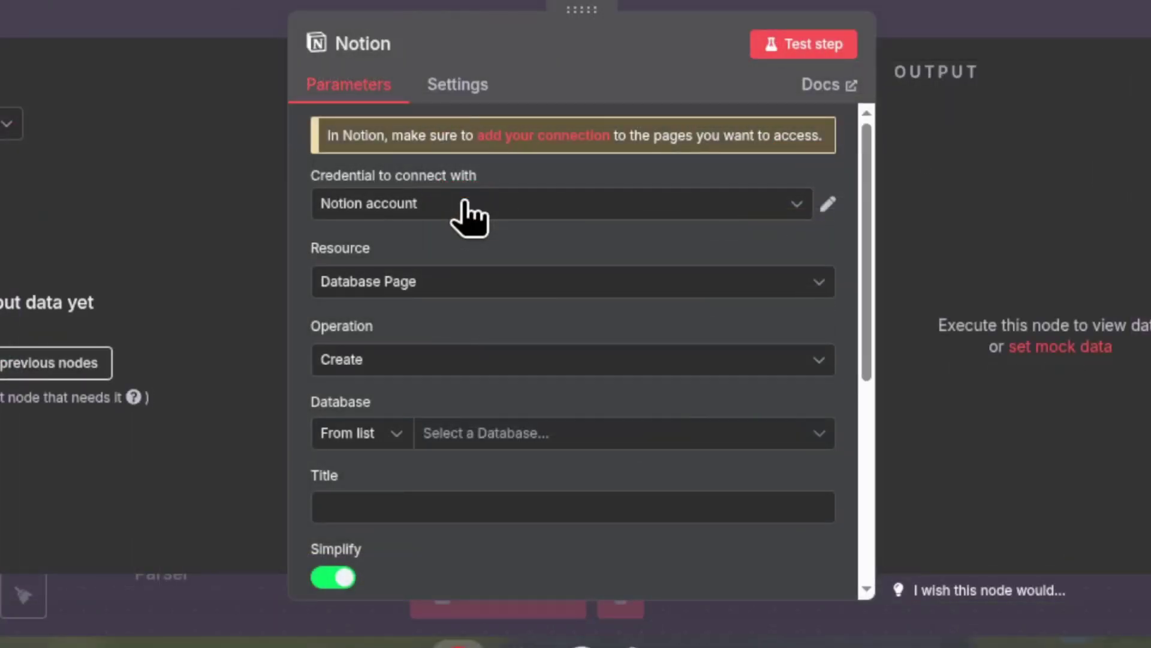
# Keep Notion account as the node's credential and select yt_scripts as its database
pyautogui.click(469, 216)
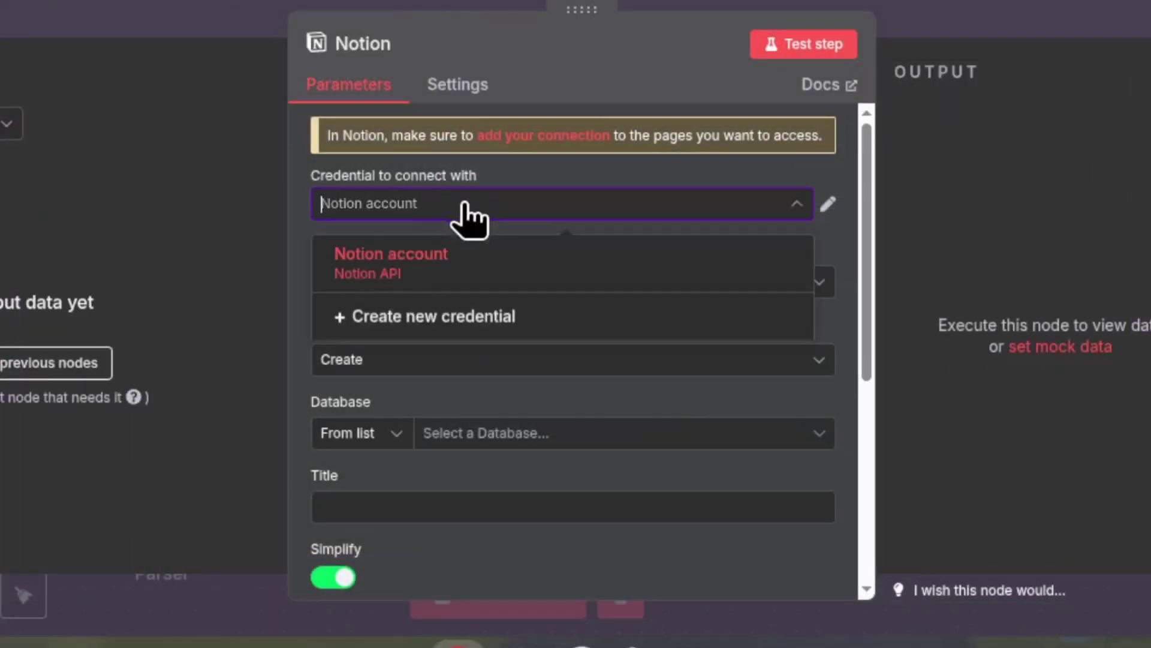
pyautogui.click(536, 206)
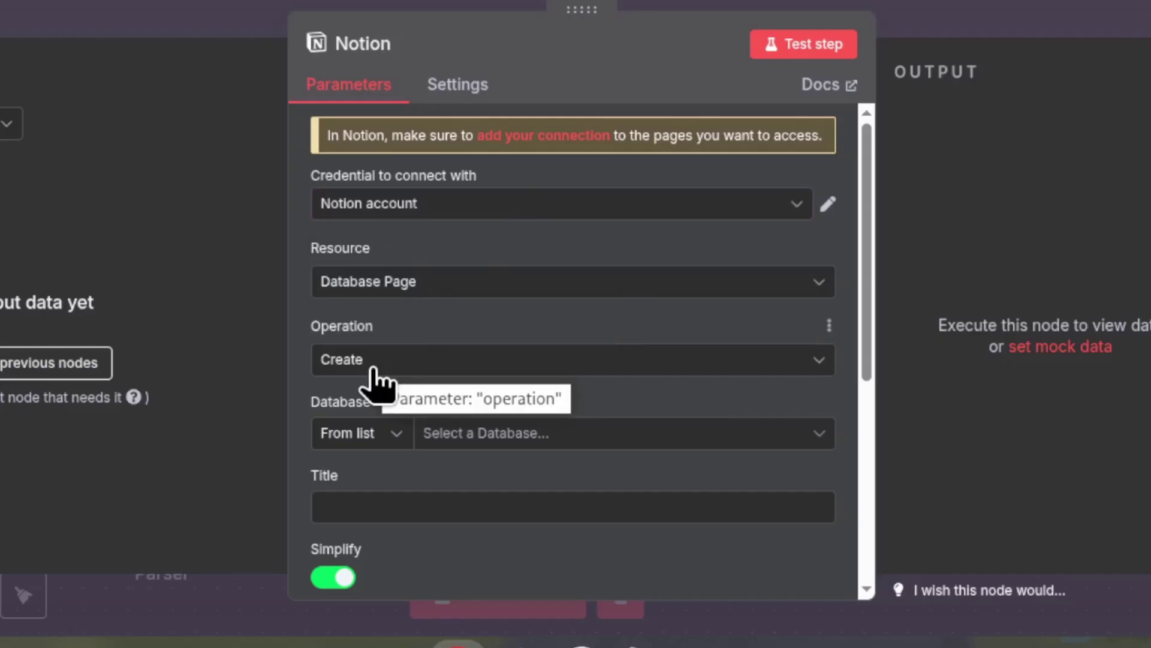
pyautogui.click(569, 437)
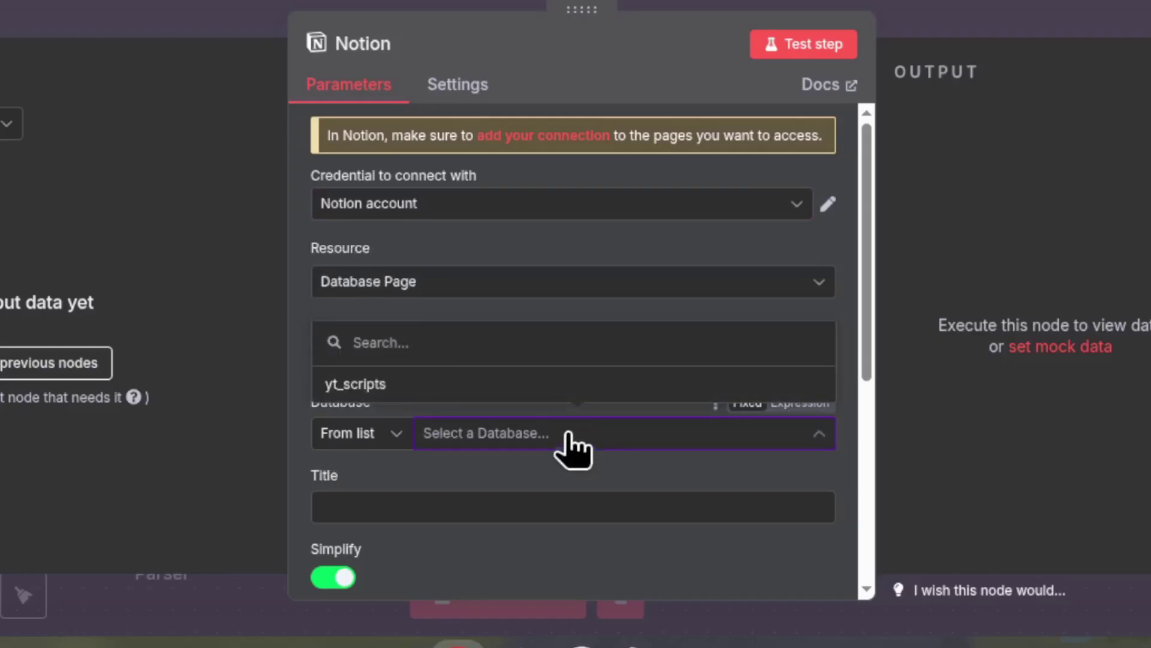
pyautogui.click(516, 391)
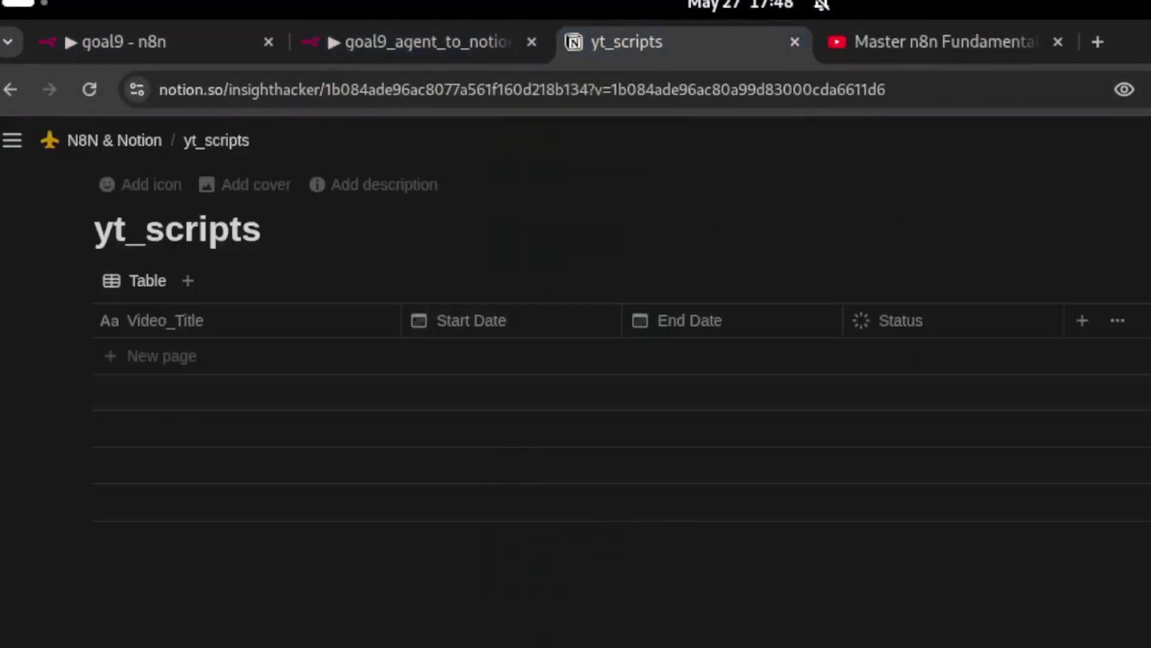
# Check the yt_scripts database's active connections and their permissions in Notion, and return to the goal9 workflow in n8n
pyautogui.click(1119, 106)
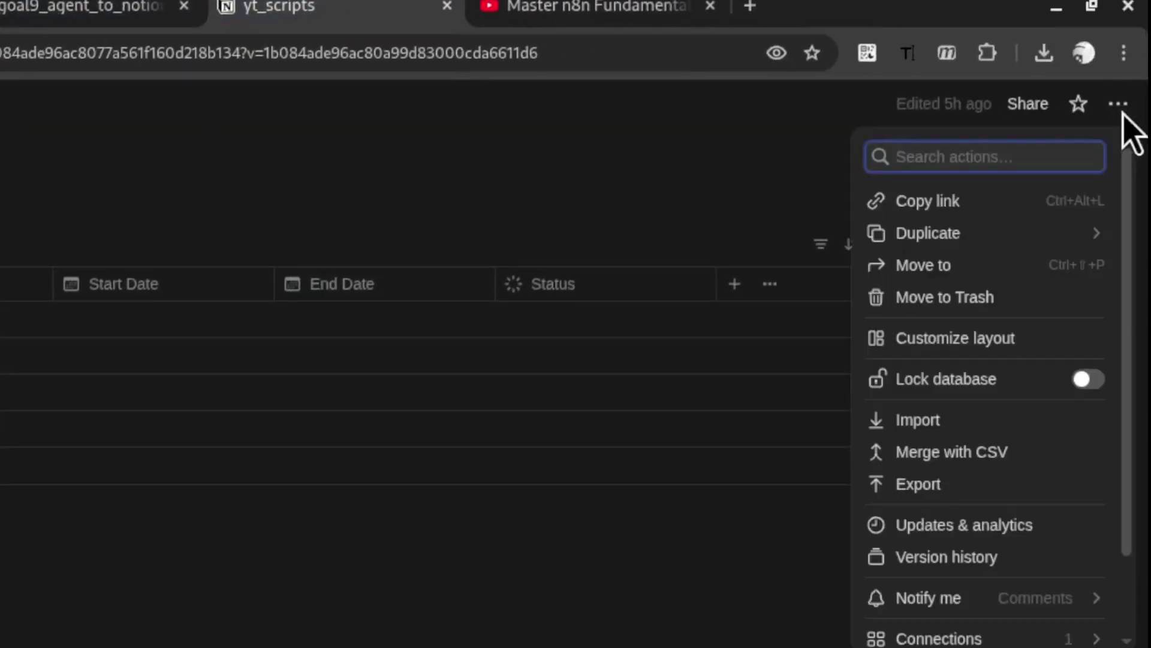
pyautogui.scroll(-2, 1103, 396)
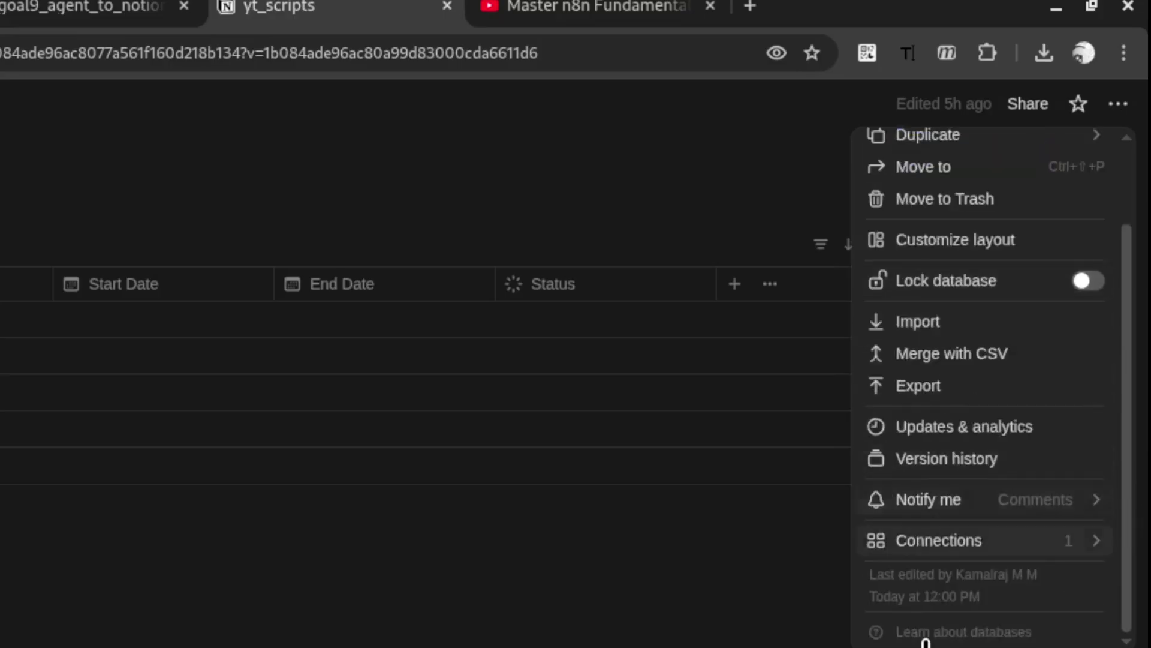
pyautogui.moveTo(929, 541)
pyautogui.moveTo(690, 603)
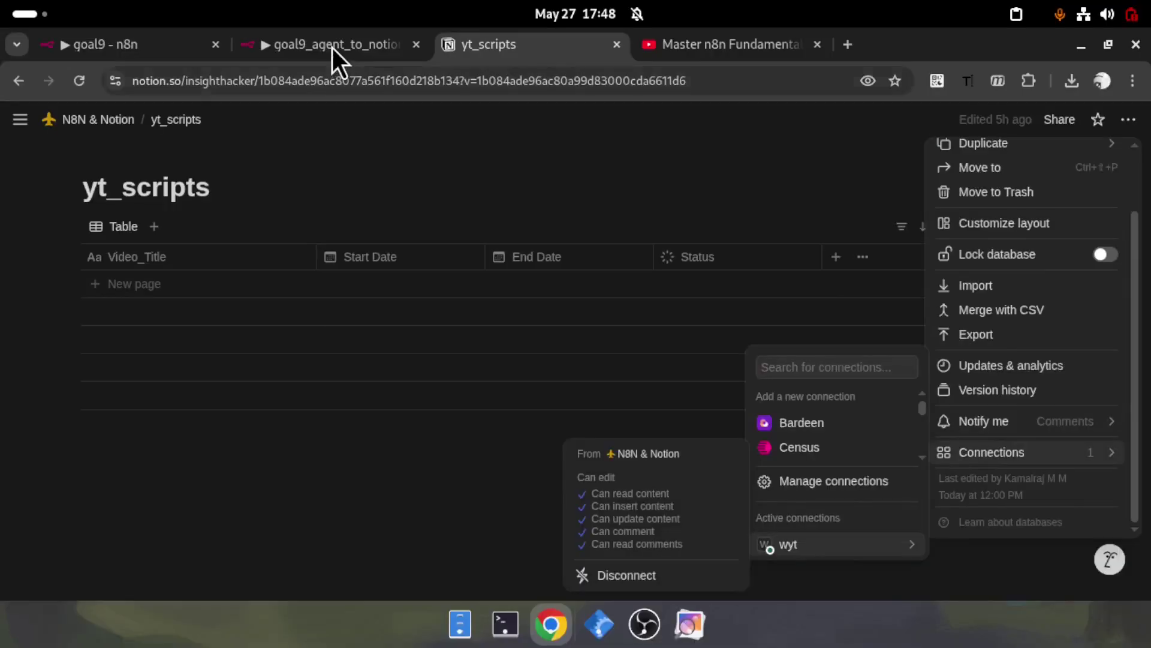
pyautogui.click(163, 43)
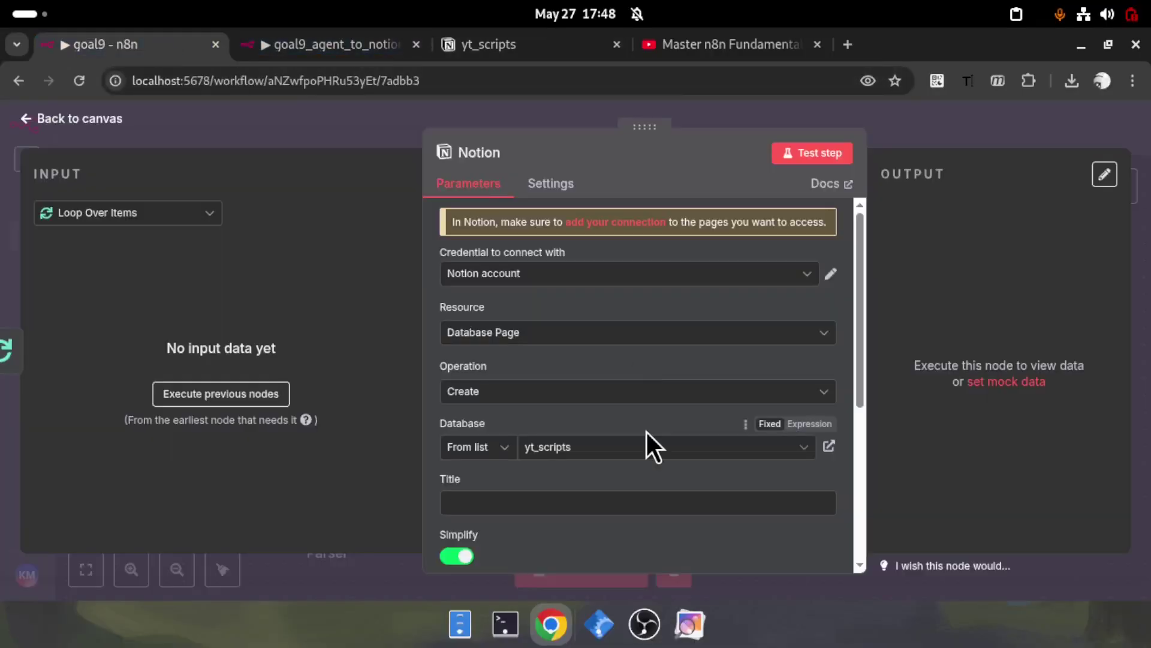
# Execute the previous nodes and map the data field from Loop Over Items into the Notion node's title as {{ $json.data }}
pyautogui.click(593, 504)
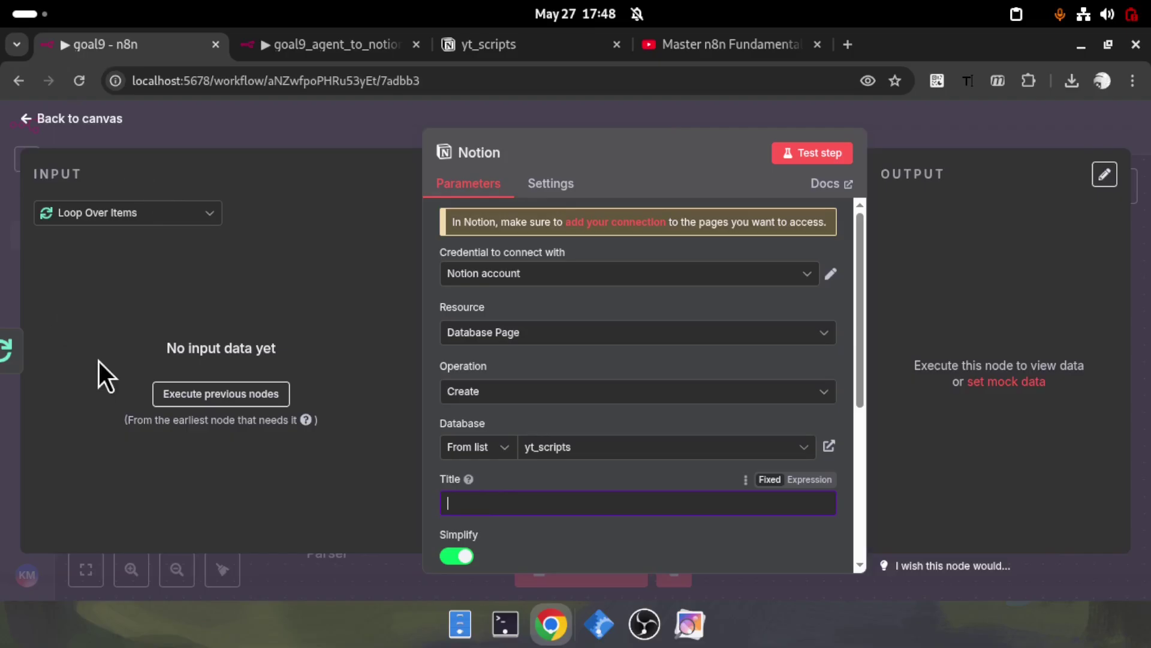
pyautogui.click(191, 398)
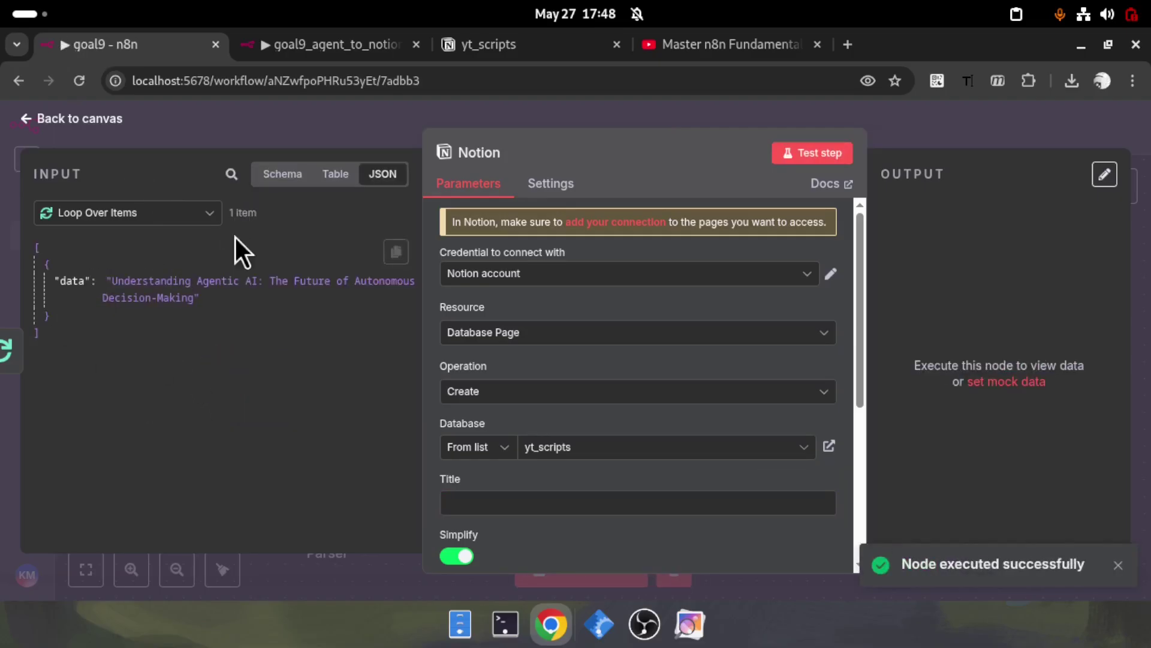
pyautogui.click(287, 169)
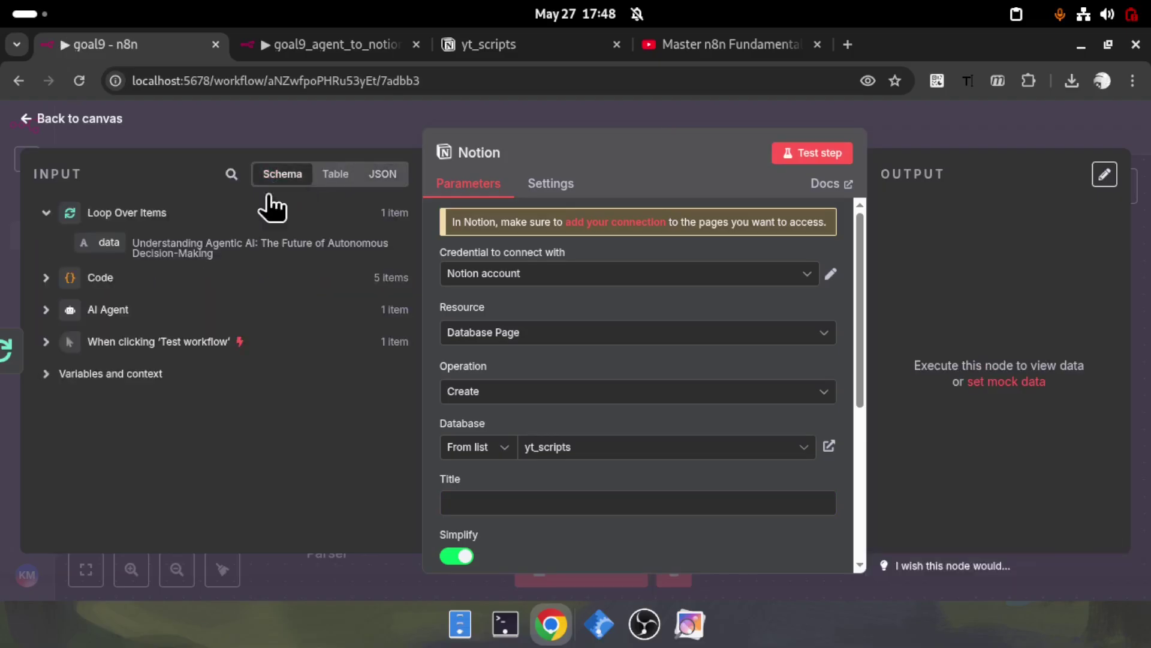
pyautogui.moveTo(100, 250); pyautogui.dragTo(471, 503)
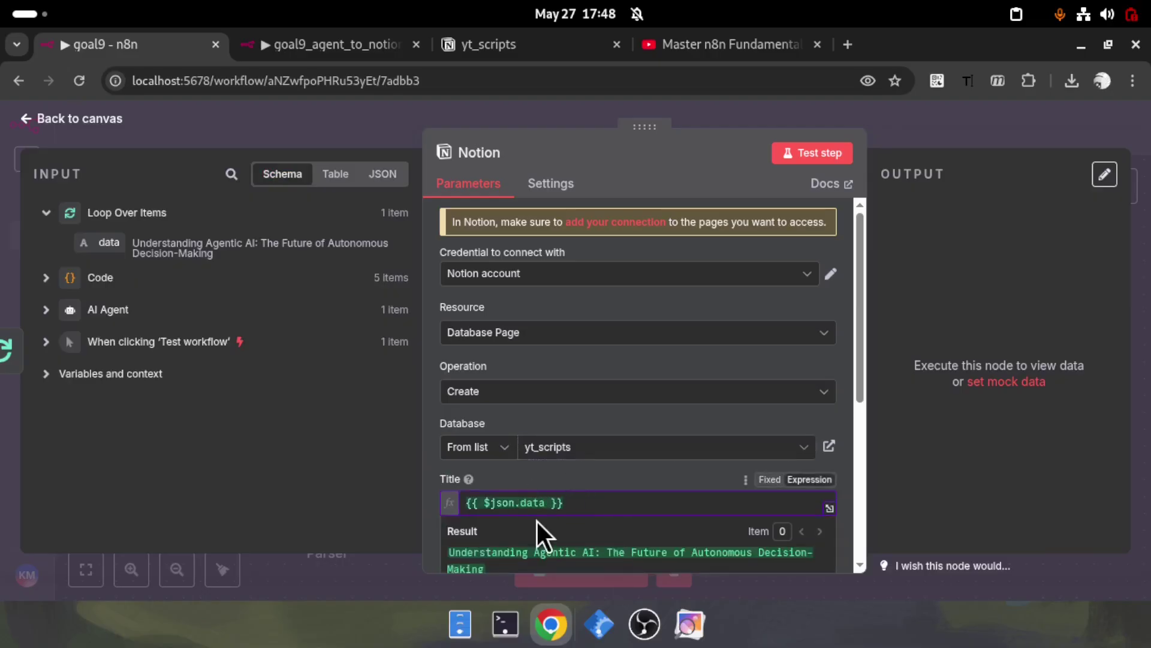
pyautogui.scroll(-3, 858, 439)
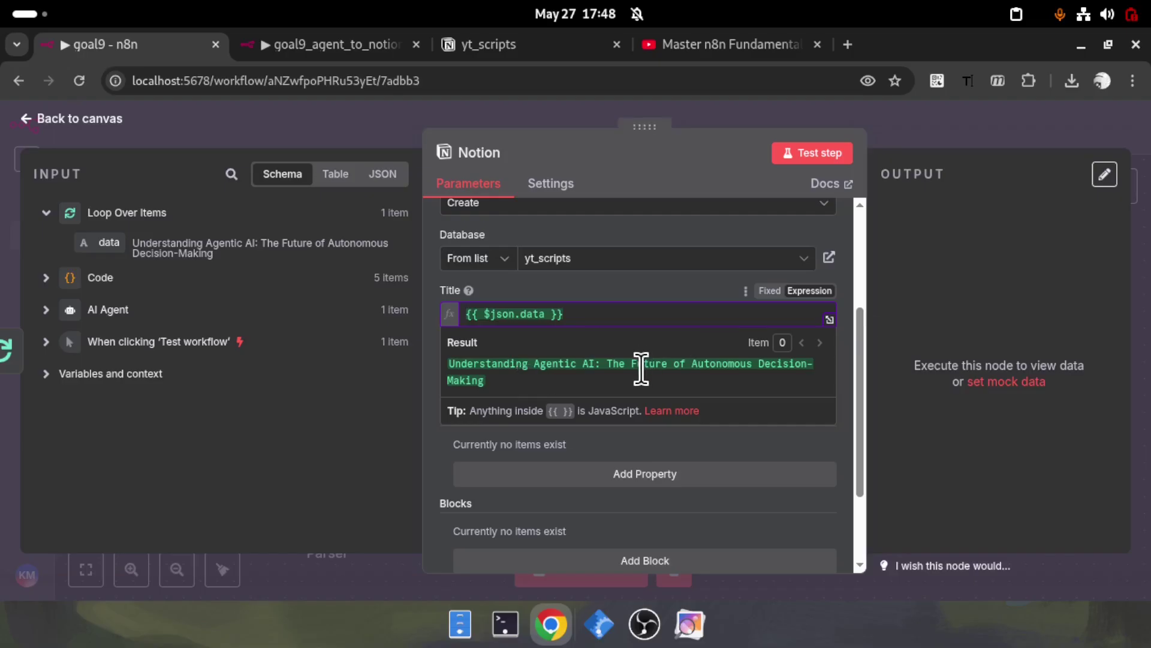
pyautogui.scroll(3, 641, 368)
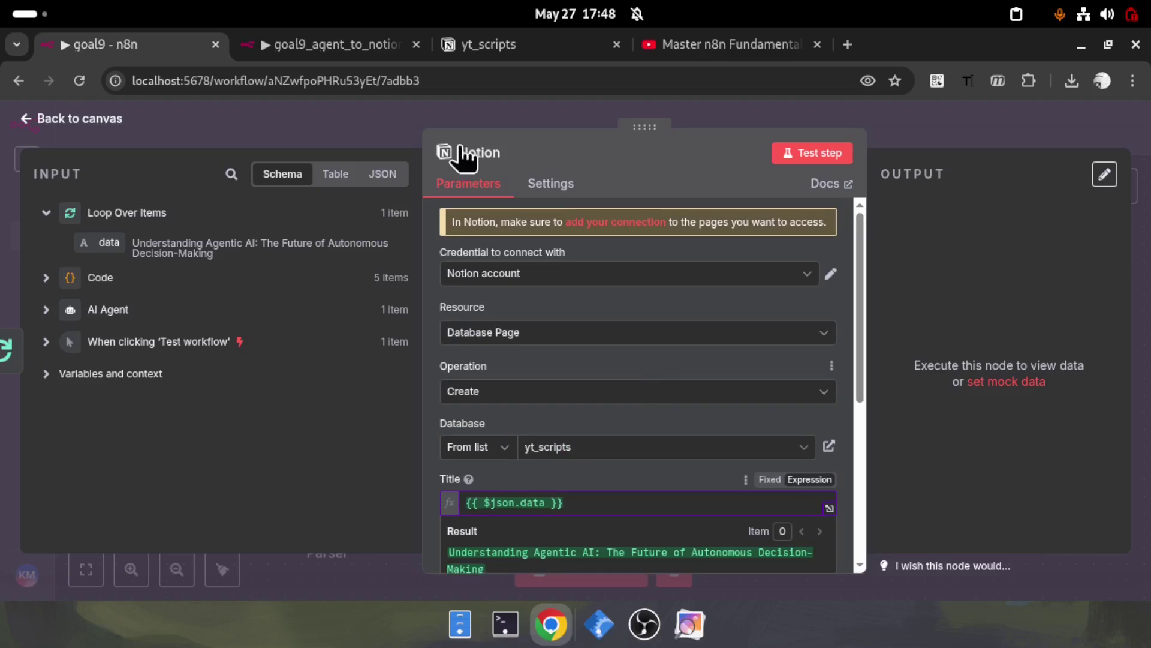
# Connect the Notion node's output back to the input of Loop Over Items and test the Notion node
pyautogui.click(118, 120)
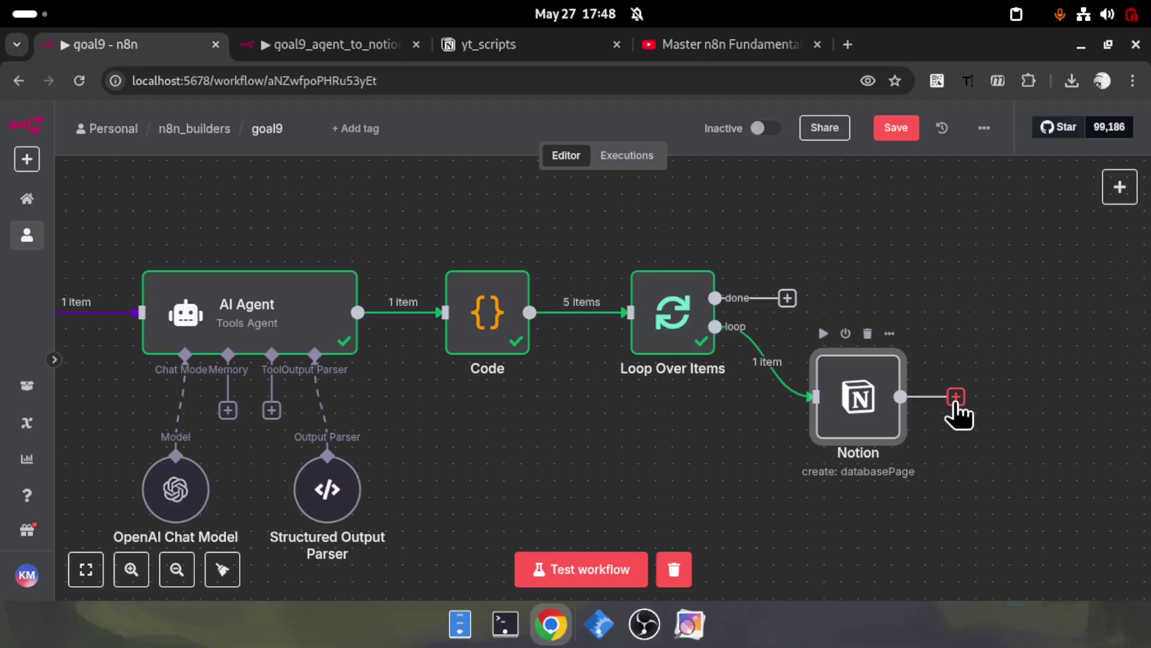
pyautogui.moveTo(957, 400); pyautogui.dragTo(617, 334)
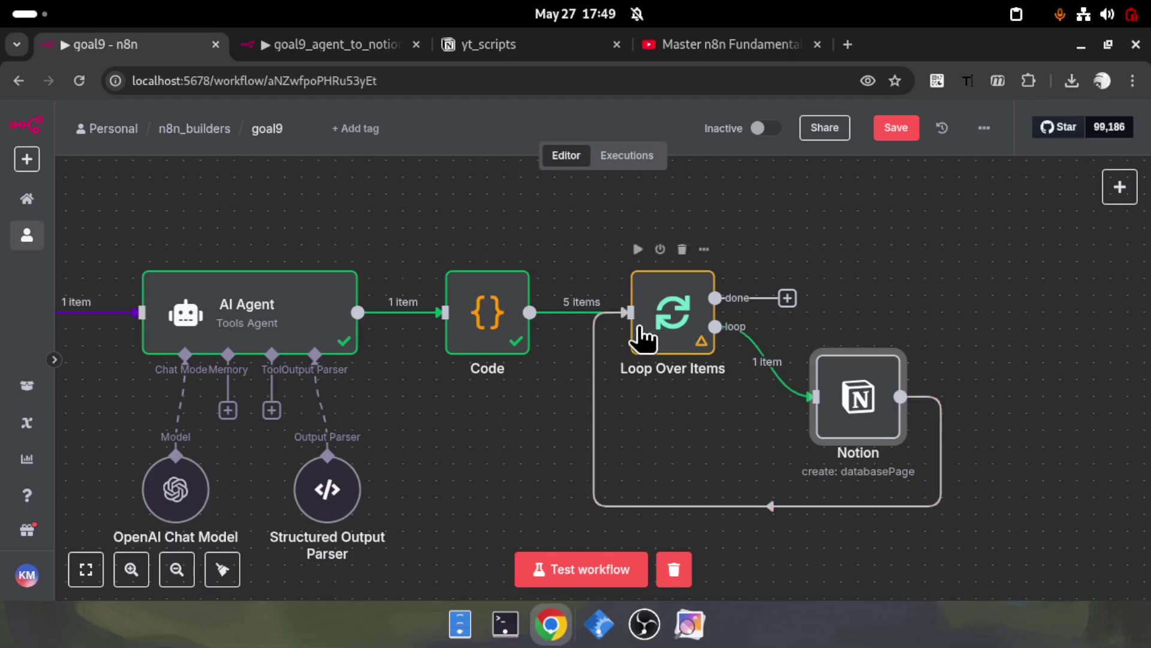
pyautogui.doubleClick(868, 399)
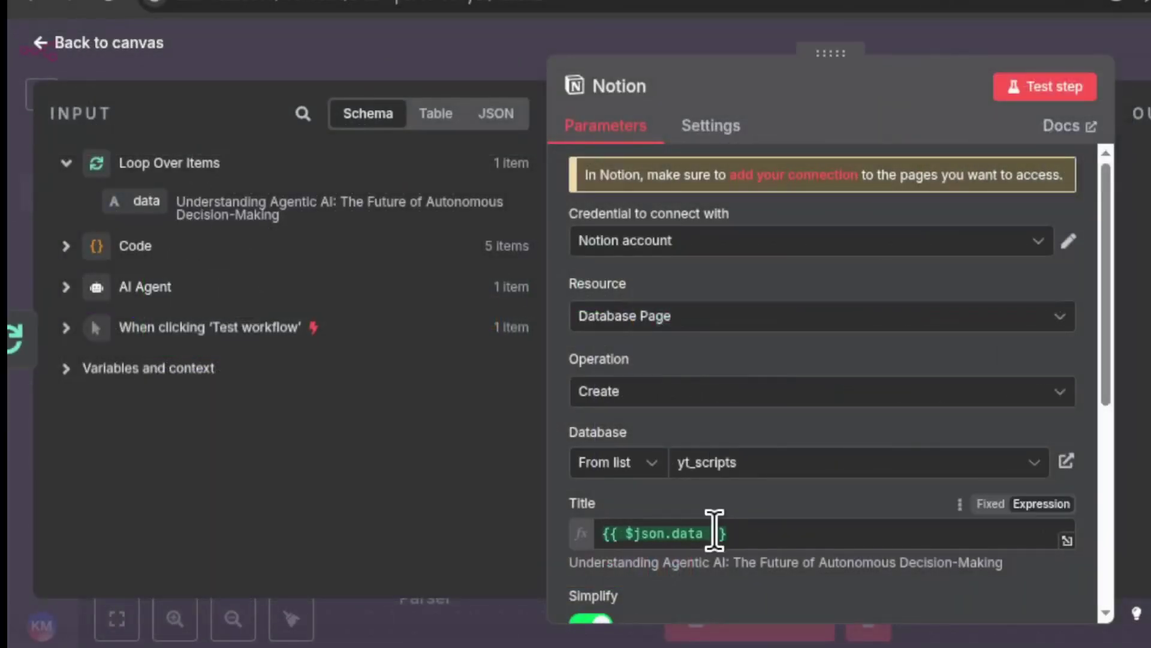
pyautogui.click(1048, 86)
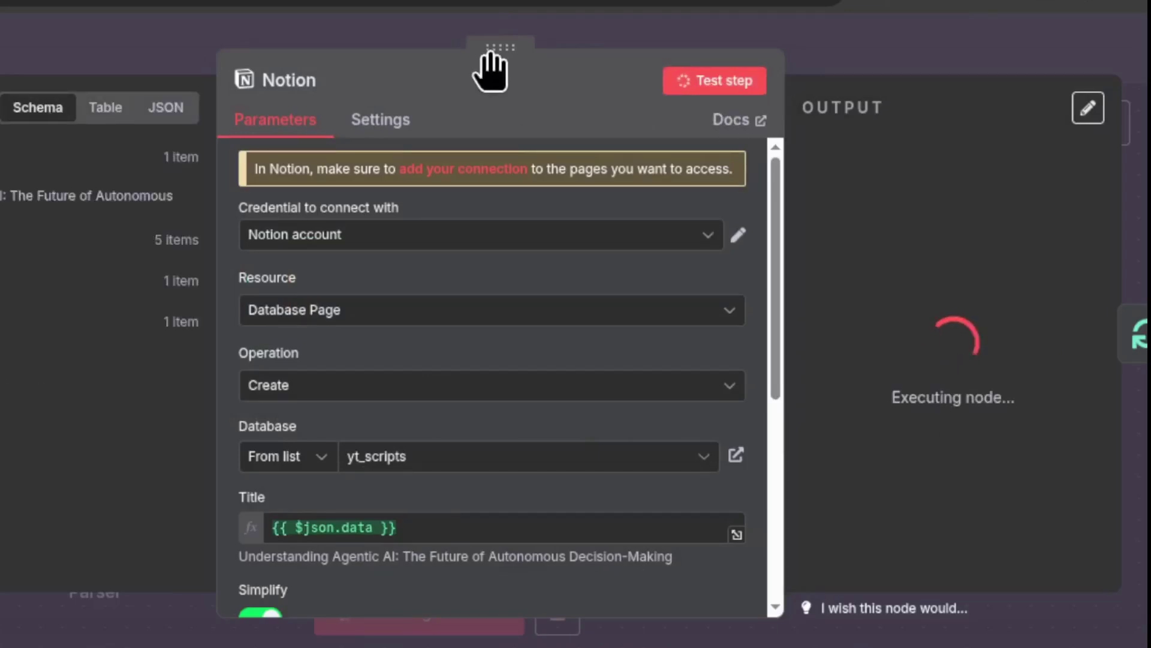
# Examine the Notion node's JSON output in a wider output area and check the yt_scripts table in Notion for the new page
pyautogui.moveTo(491, 58); pyautogui.dragTo(171, 73)
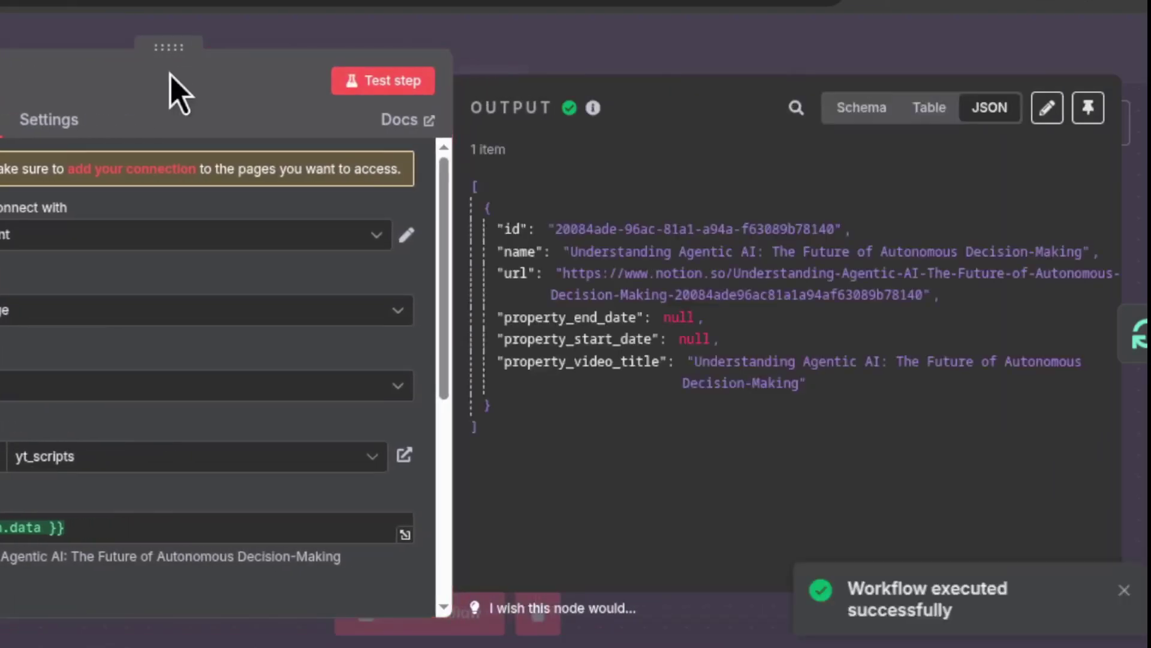
pyautogui.moveTo(496, 229); pyautogui.dragTo(766, 385)
pyautogui.click(612, 424)
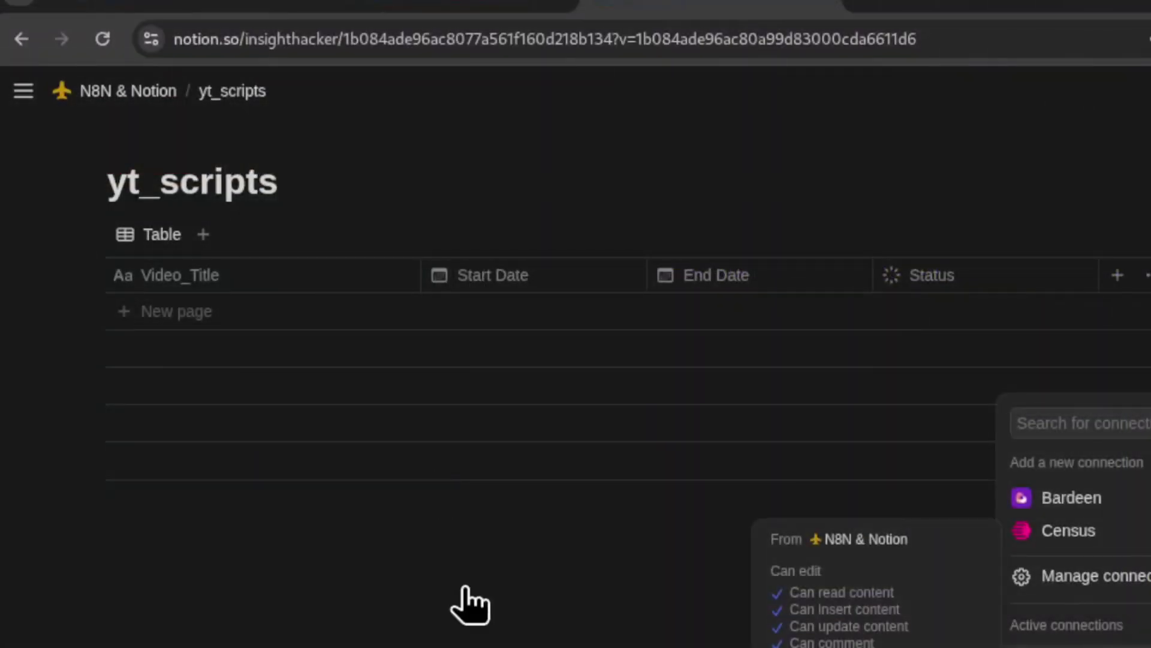
pyautogui.click(470, 606)
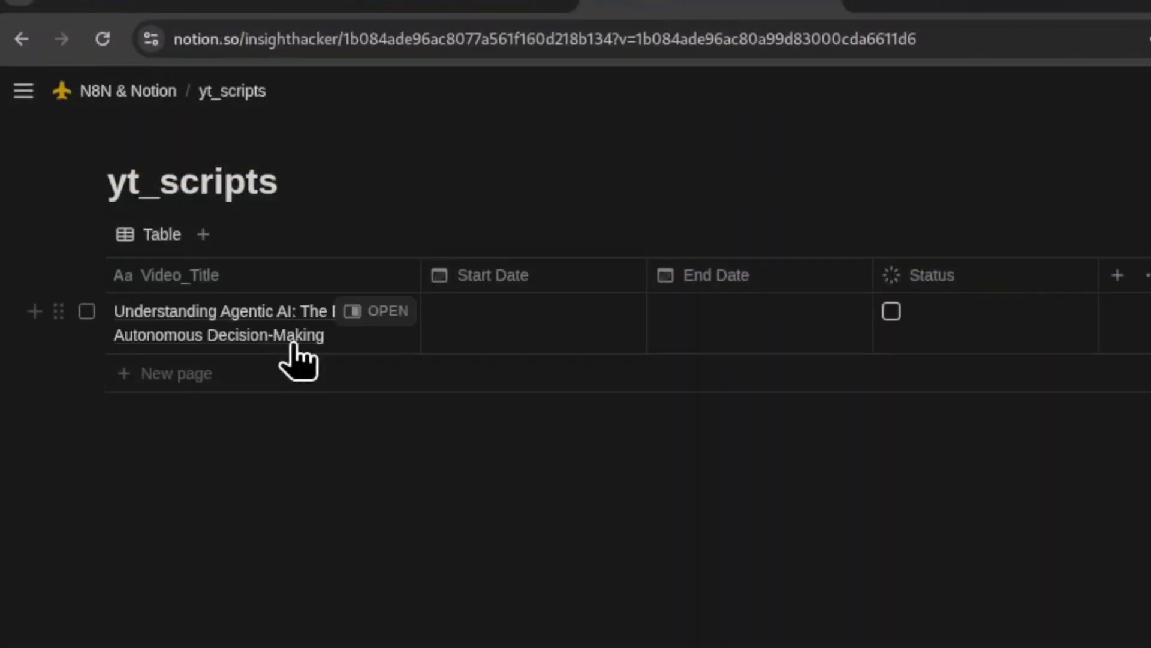
# Return to the goal9 workflow in n8n, re-center the Notion node's parameter area, and close the node
pyautogui.click(120, 49)
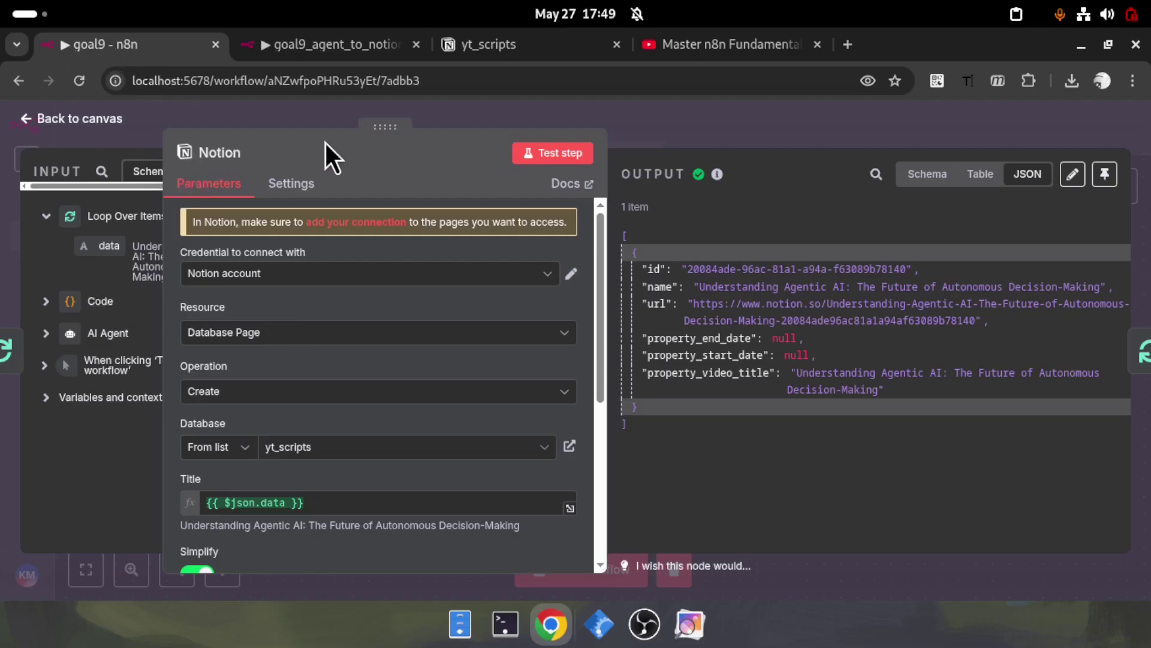
pyautogui.moveTo(445, 144); pyautogui.dragTo(521, 141)
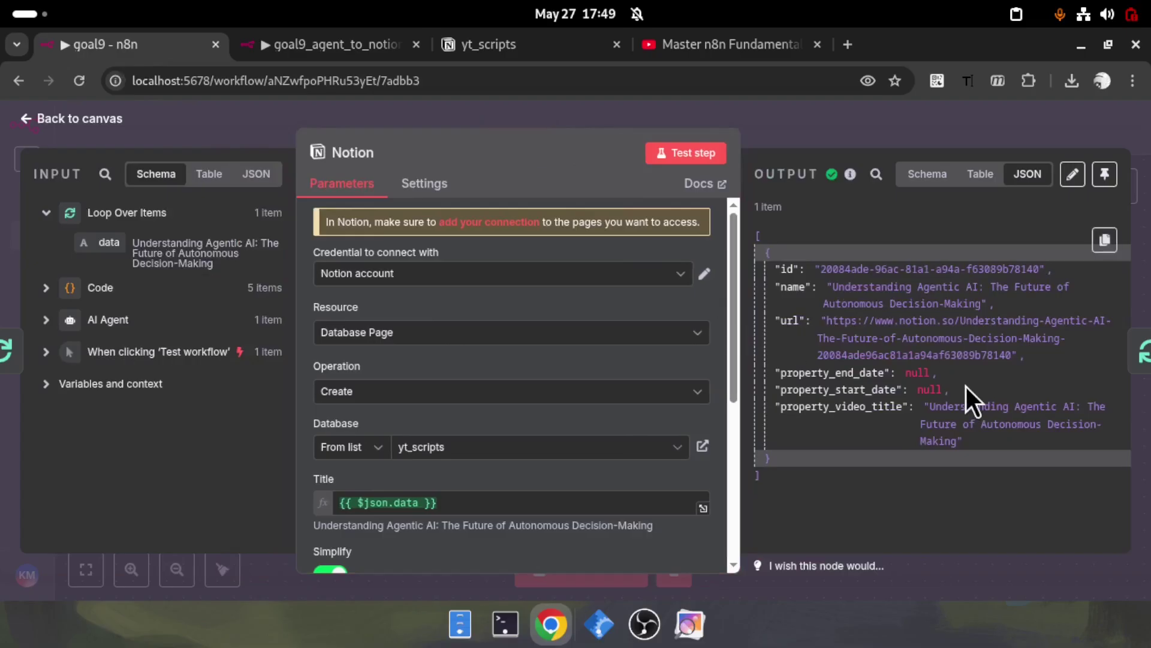
pyautogui.press('Escape')
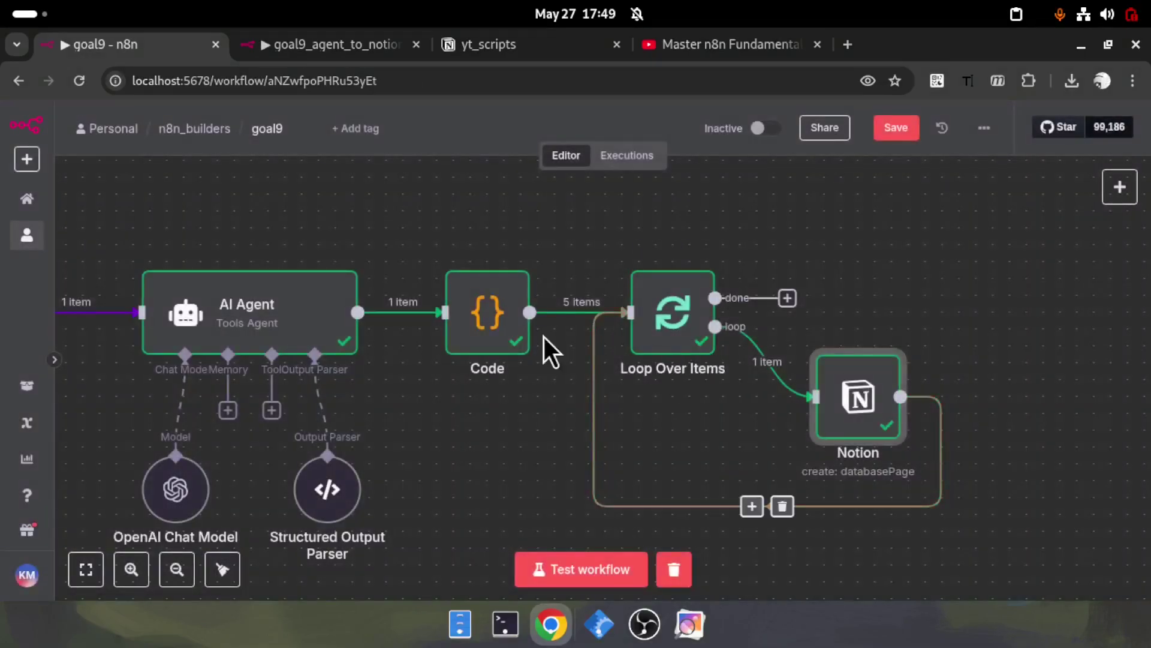
# Add an Edit Fields (Set) node to the done output of Loop Over Items and return to the canvas
pyautogui.press('1')
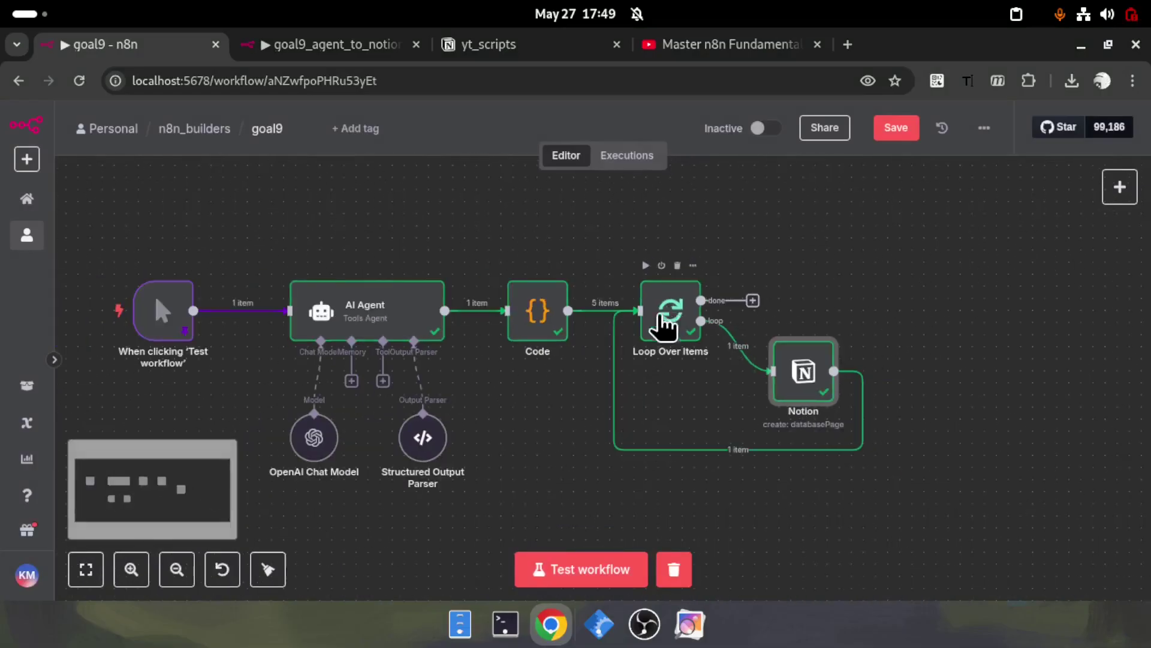
pyautogui.hscroll(-2, 526, 244)
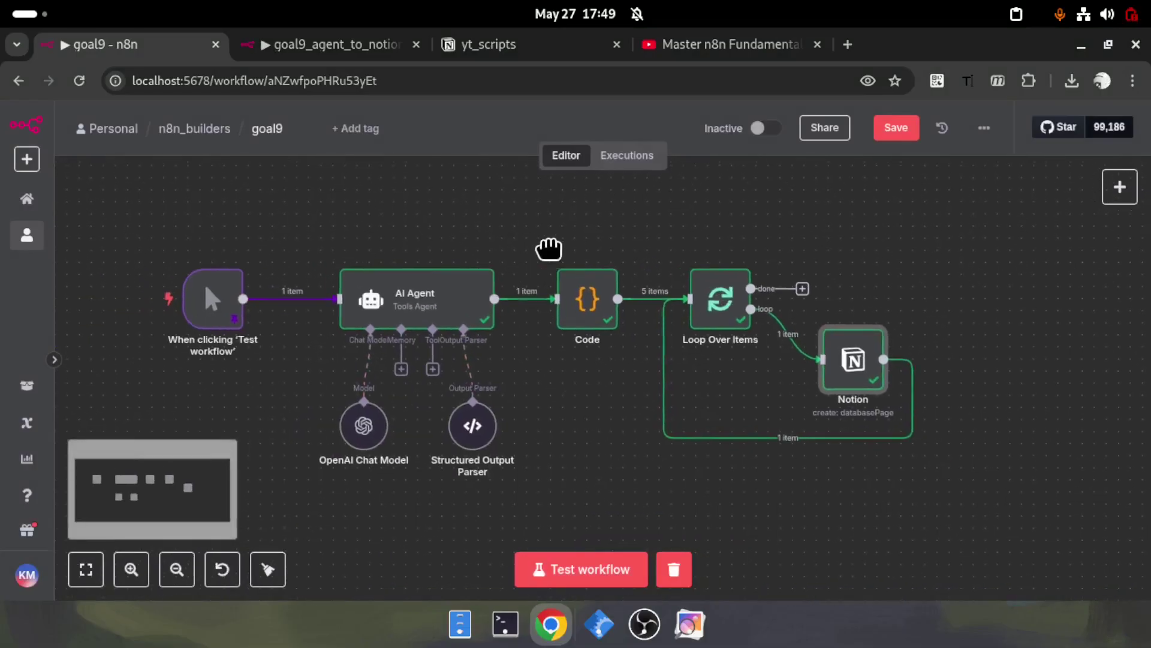
pyautogui.click(805, 289)
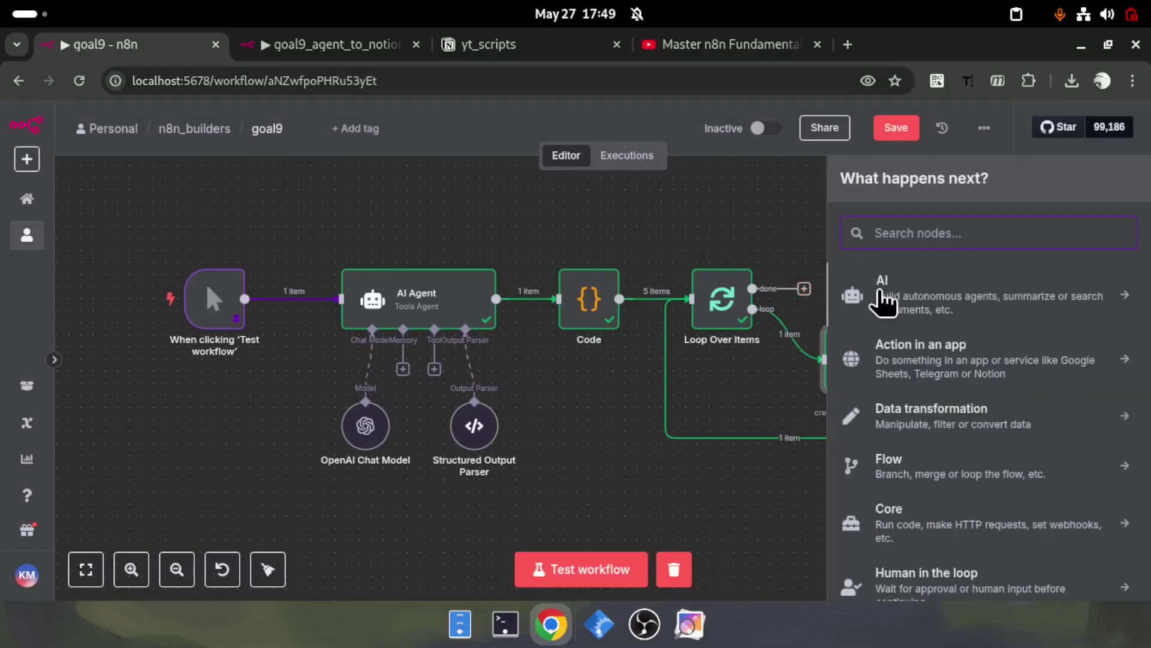
pyautogui.write('ed')
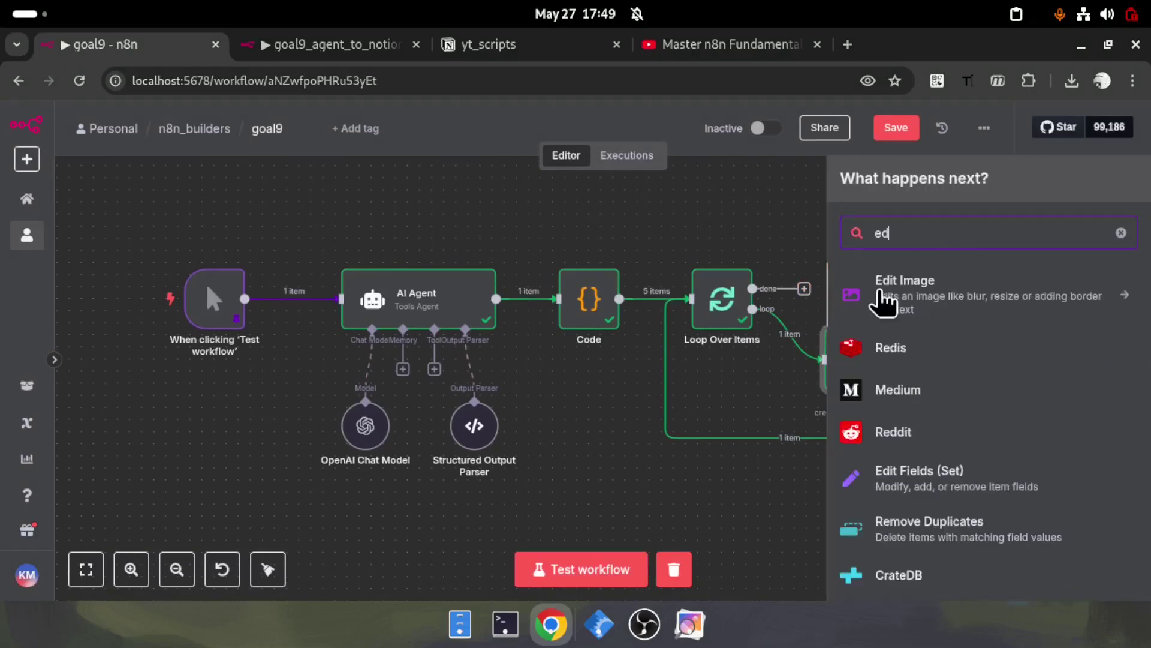
pyautogui.click(916, 475)
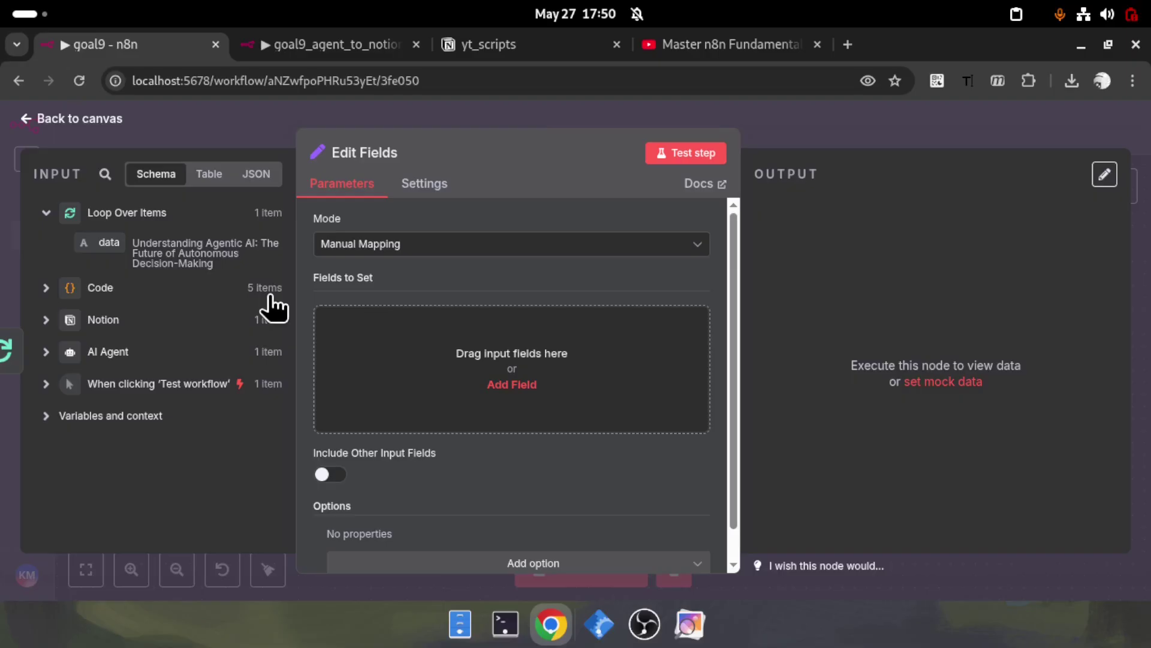
pyautogui.press('Escape')
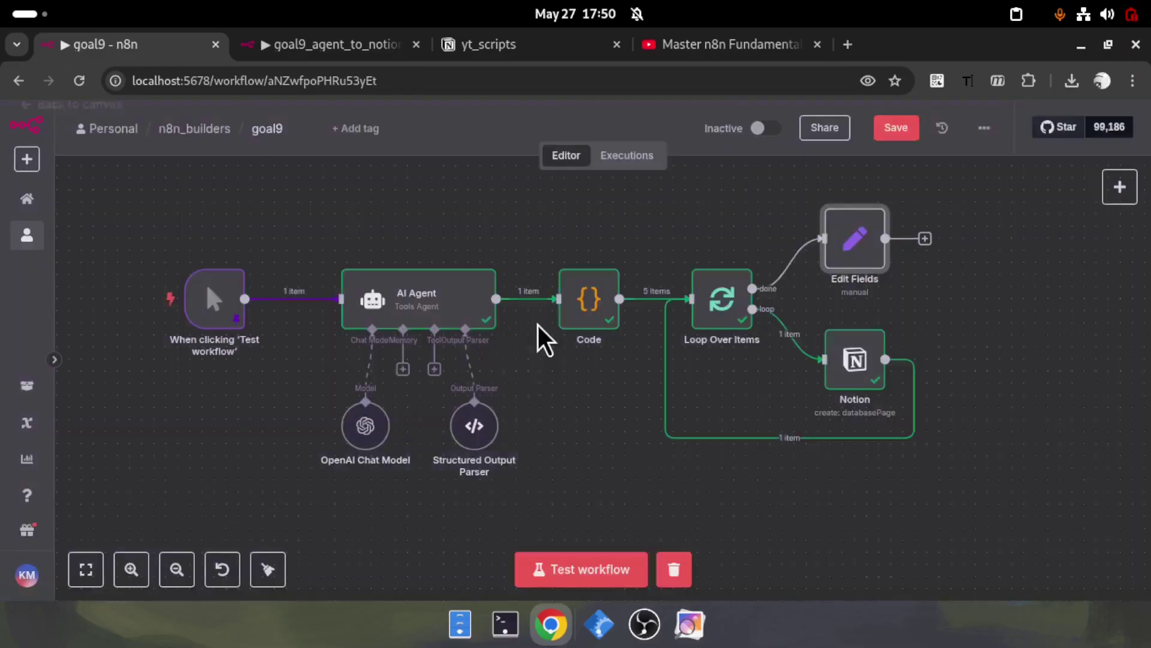
# Review the id, name and url in the Notion node's output, and the pinned input prompt in the trigger node
pyautogui.doubleClick(858, 363)
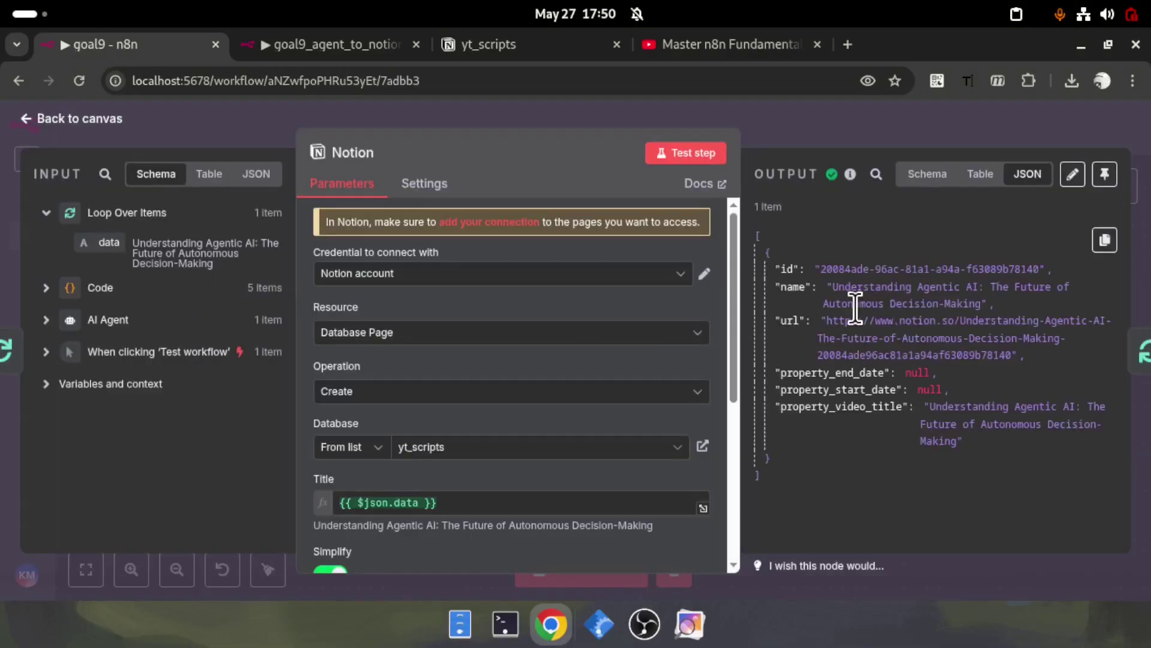
pyautogui.moveTo(812, 270); pyautogui.dragTo(908, 356)
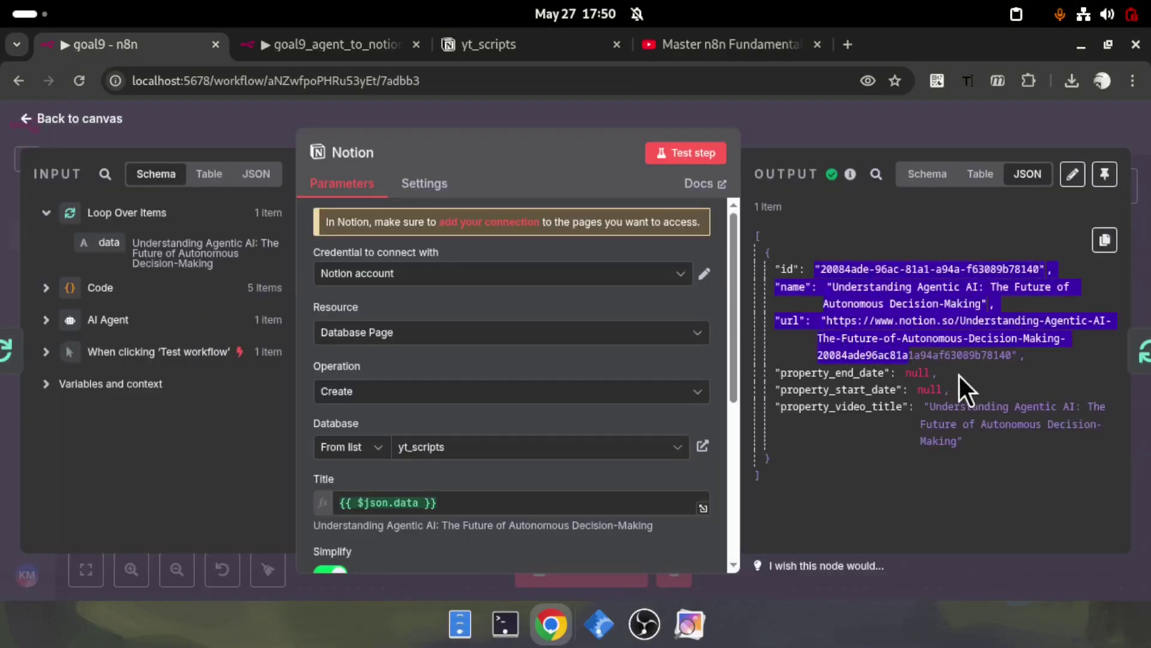
pyautogui.click(817, 336)
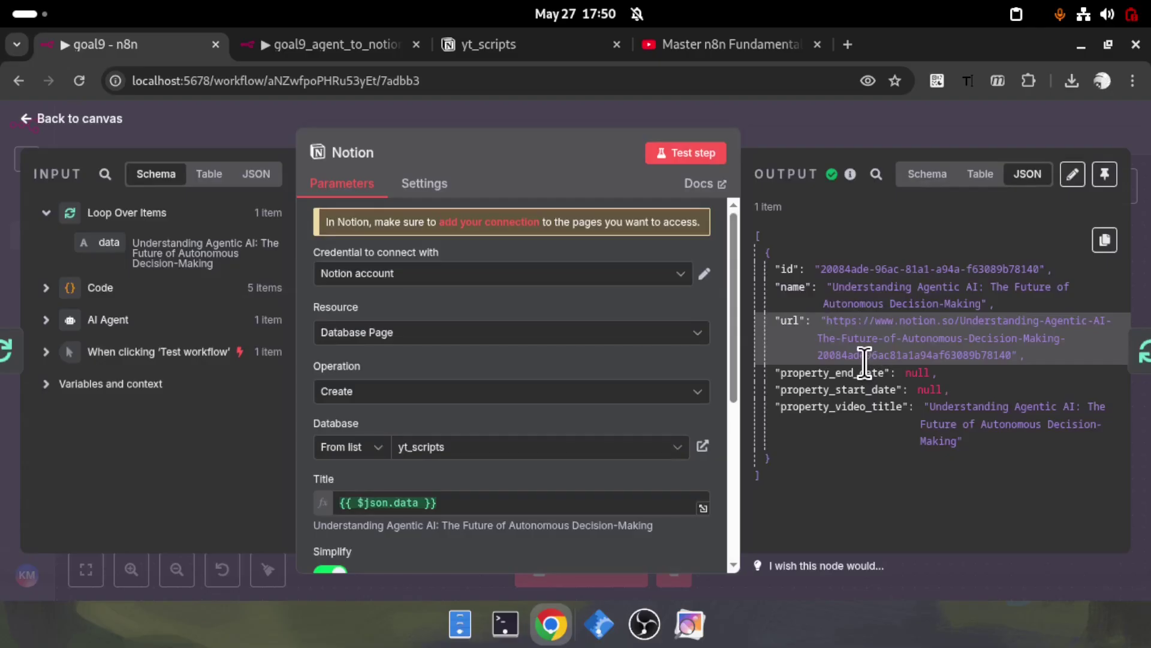
pyautogui.press('Escape')
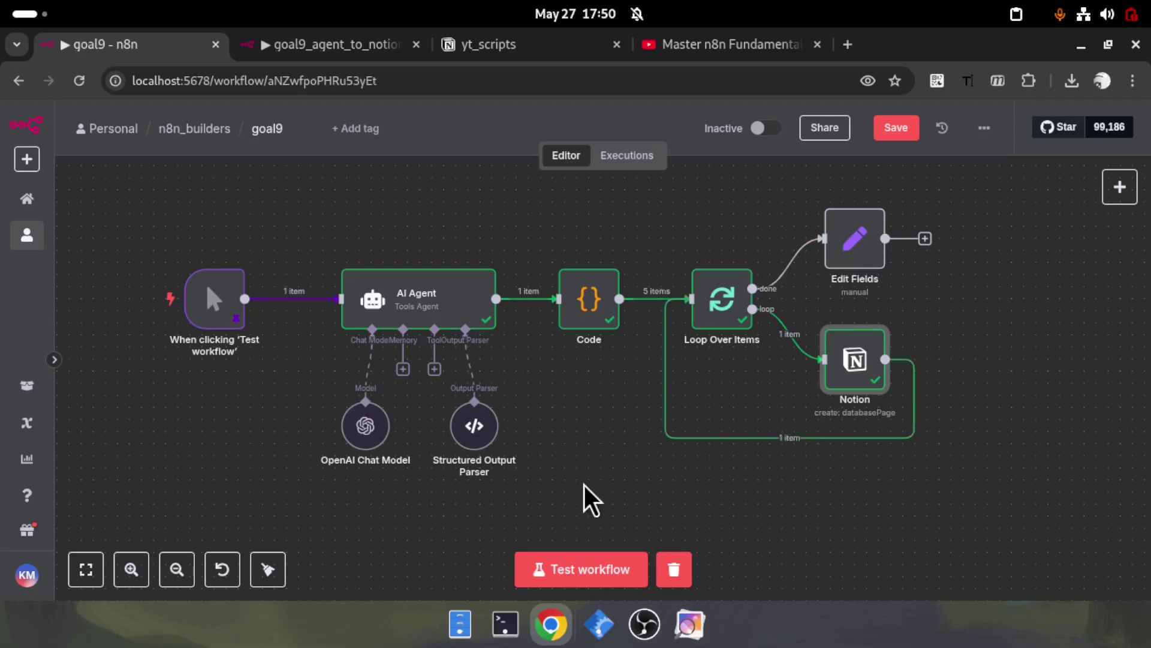
pyautogui.moveTo(208, 322)
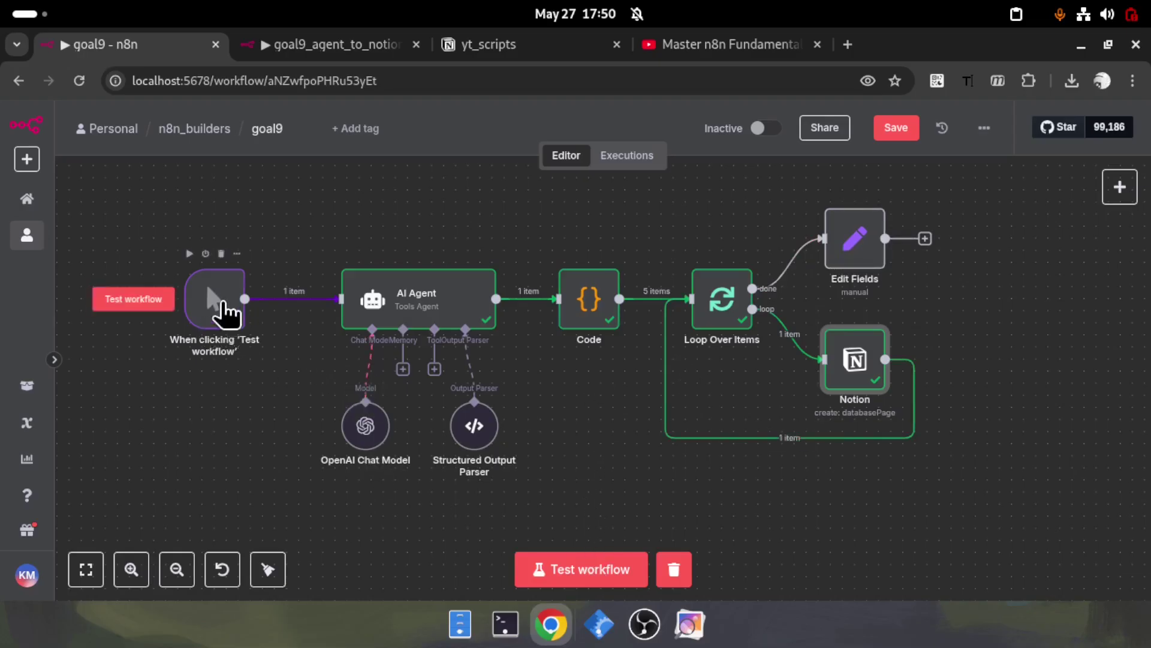
pyautogui.doubleClick(221, 293)
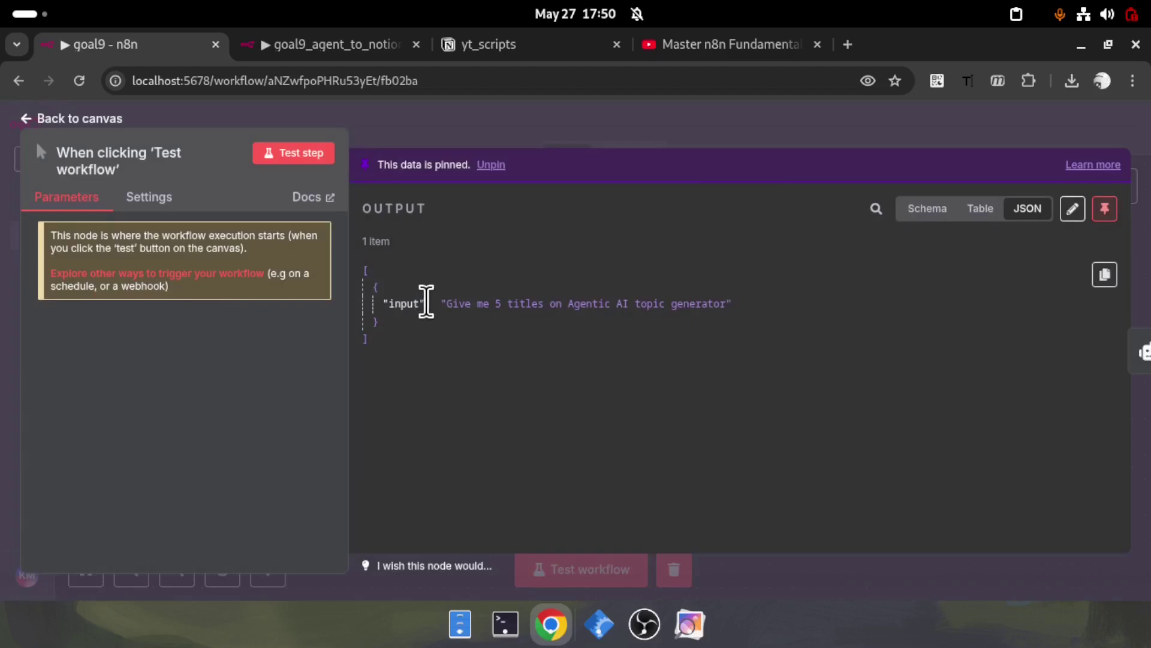
pyautogui.moveTo(447, 304); pyautogui.dragTo(724, 325)
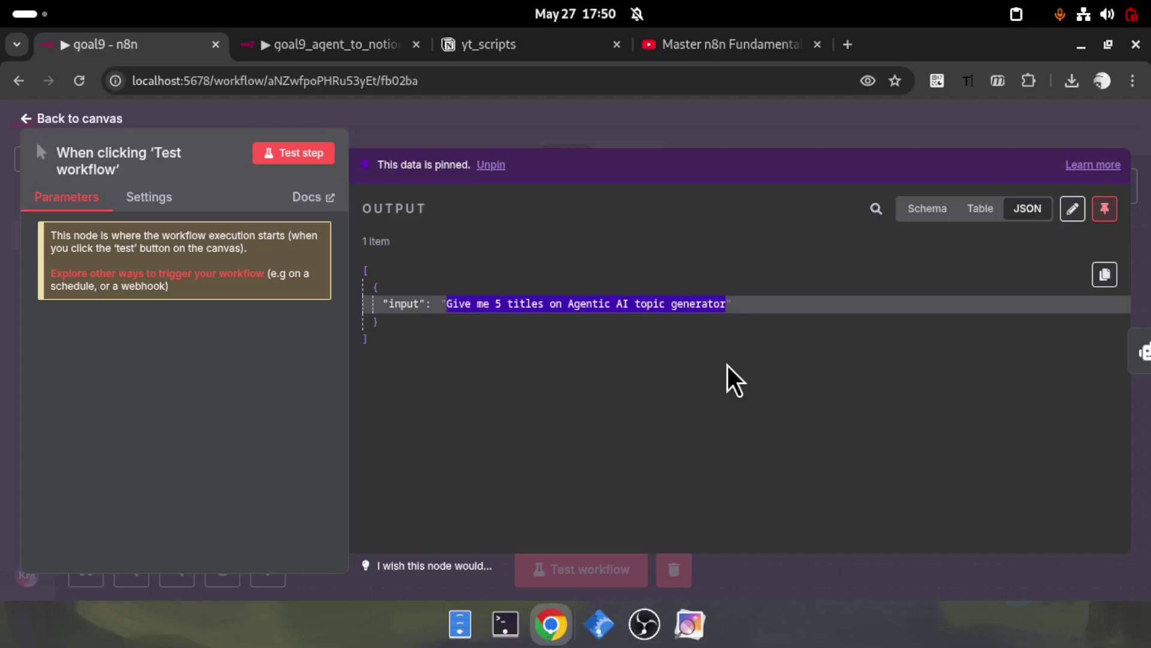
pyautogui.press('Escape')
# Run the whole workflow and follow the execution through Loop Over Items, Notion and Edit Fields
pyautogui.click(599, 576)
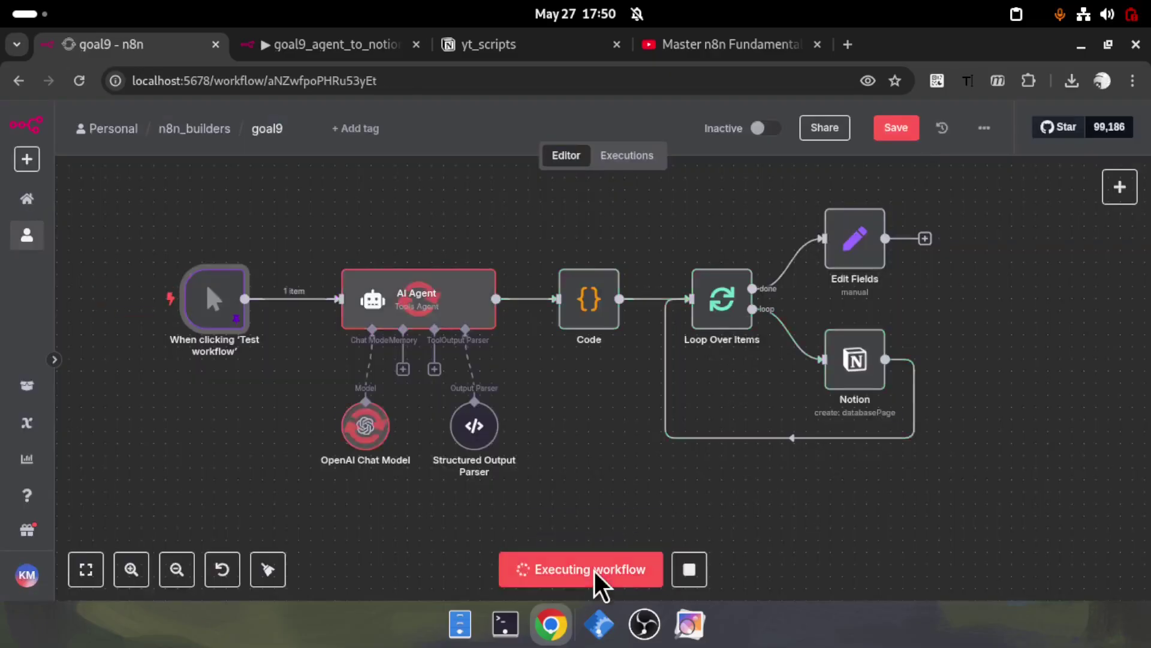
pyautogui.scroll(3, 402, 319)
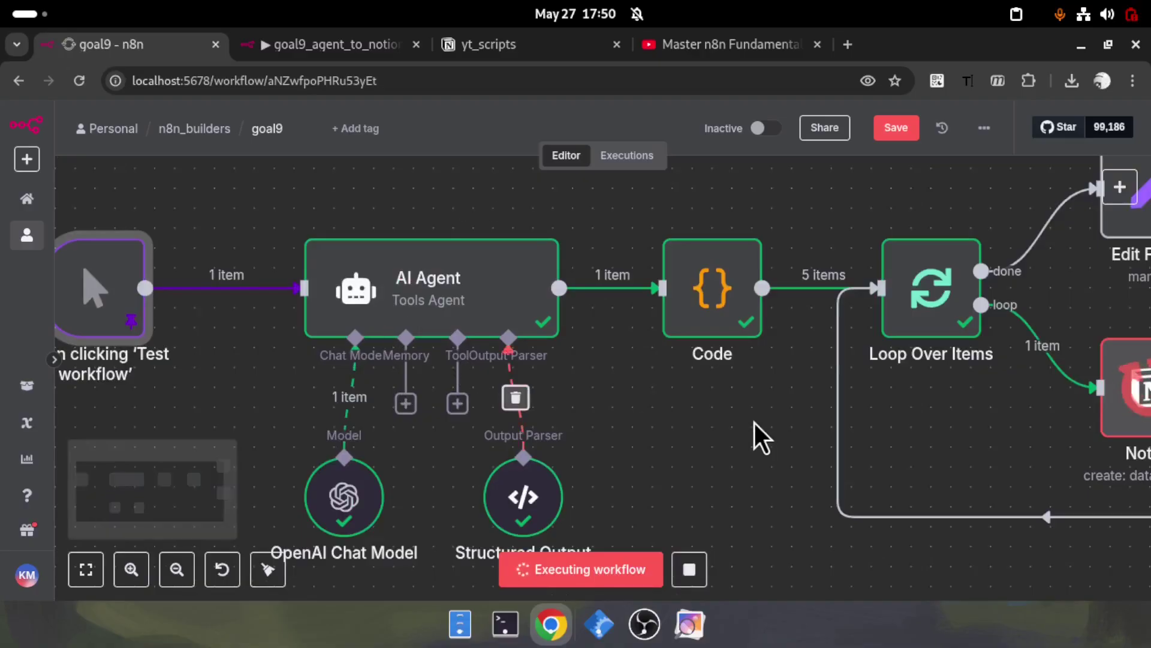
pyautogui.moveTo(755, 423); pyautogui.dragTo(379, 402)
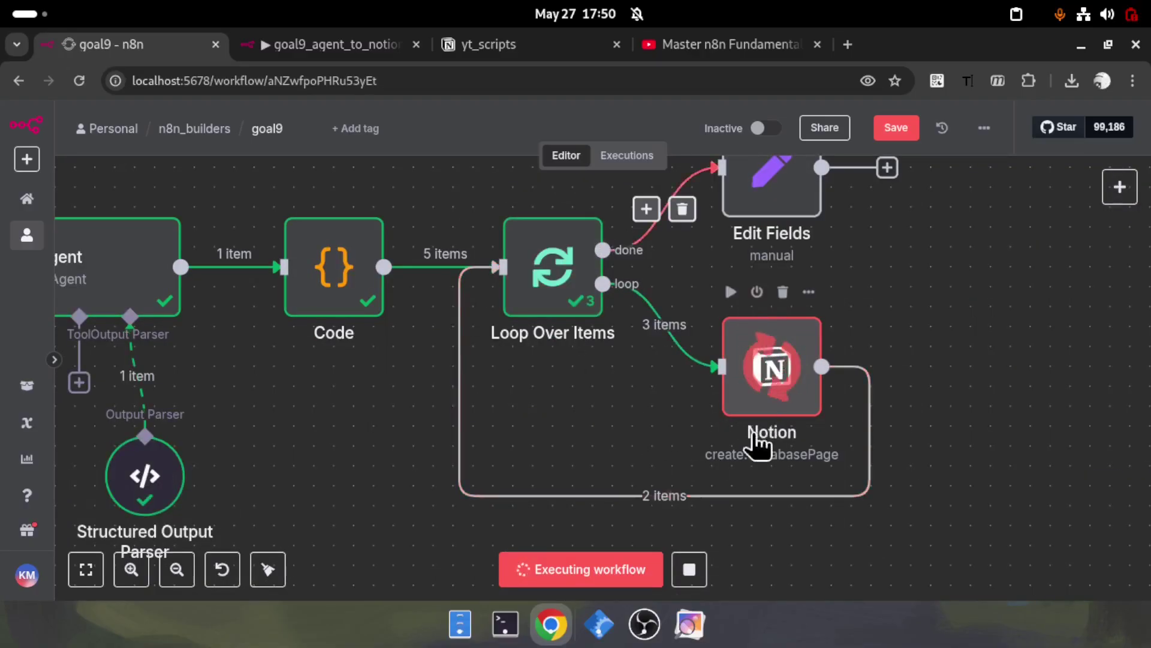
pyautogui.scroll(2, 703, 360)
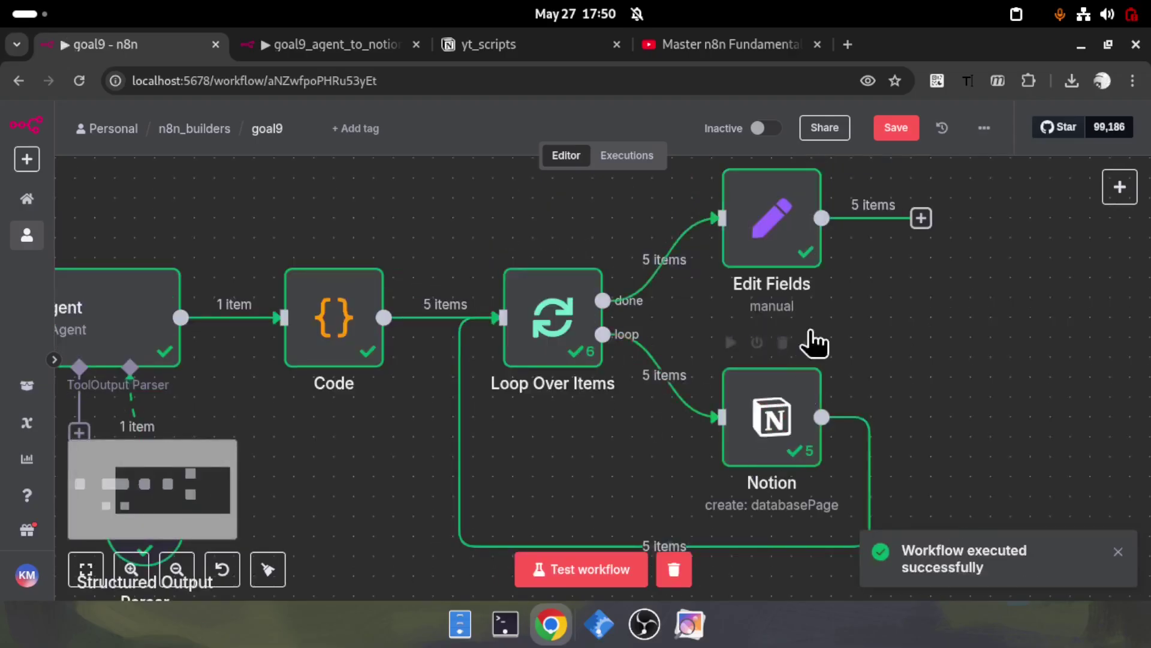
# Map the id, name and data fields from Loop Over Items into the Edit Fields node as strings and test the node
pyautogui.click(786, 218)
pyautogui.doubleClick(785, 218)
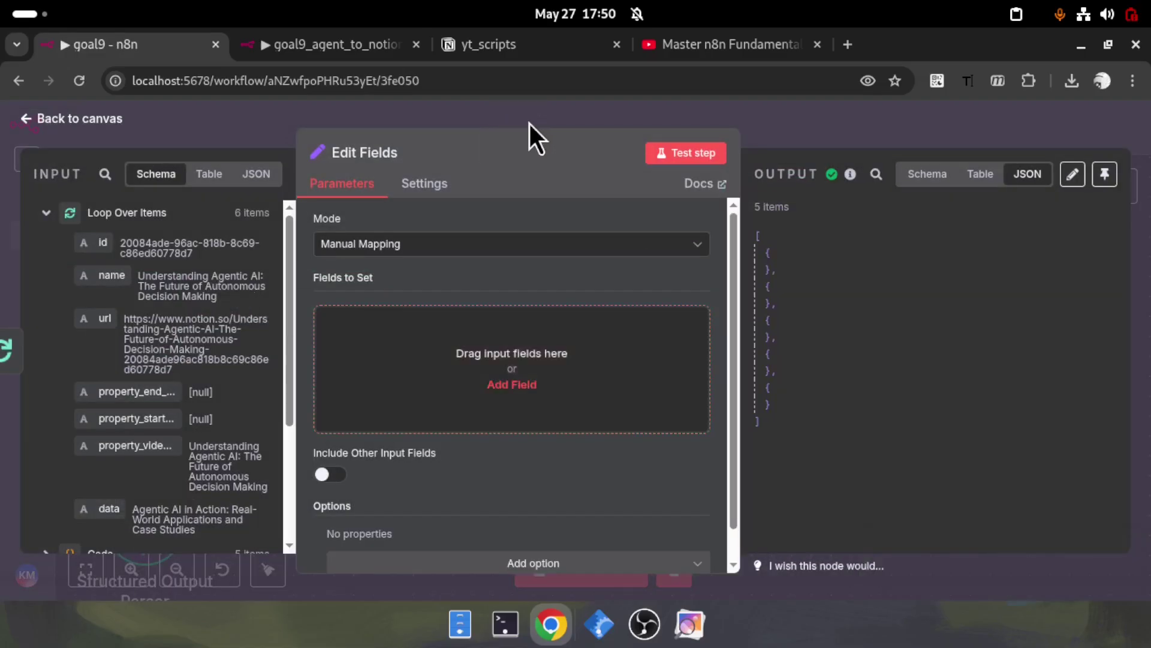
pyautogui.moveTo(515, 134); pyautogui.dragTo(734, 134)
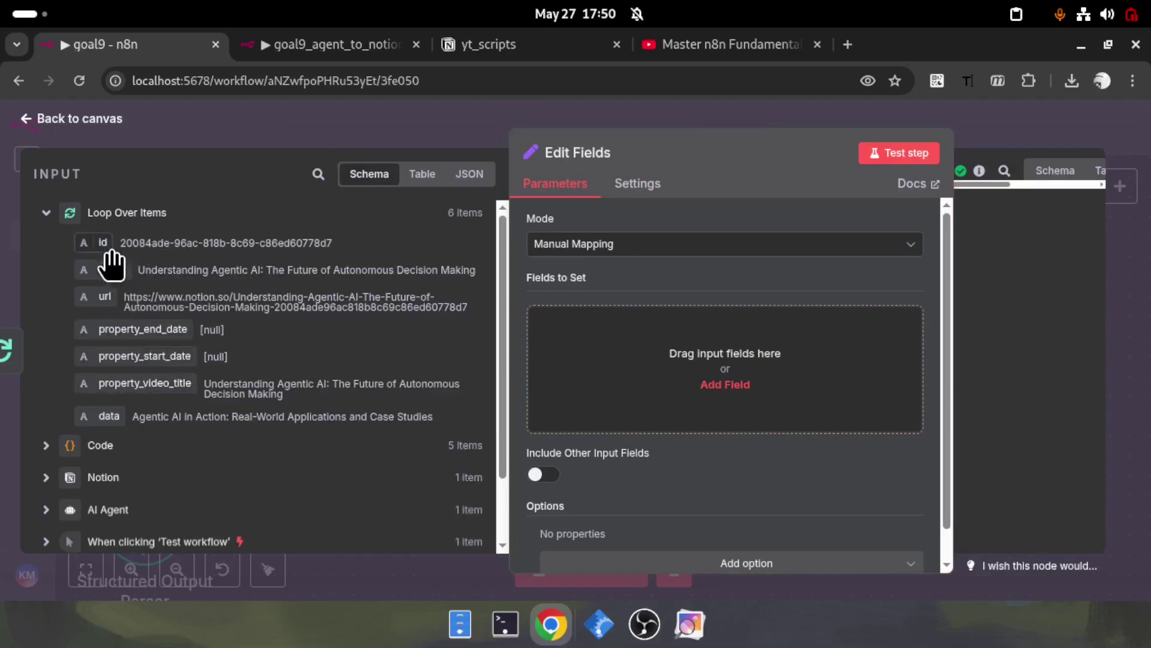
pyautogui.moveTo(111, 249); pyautogui.dragTo(739, 355)
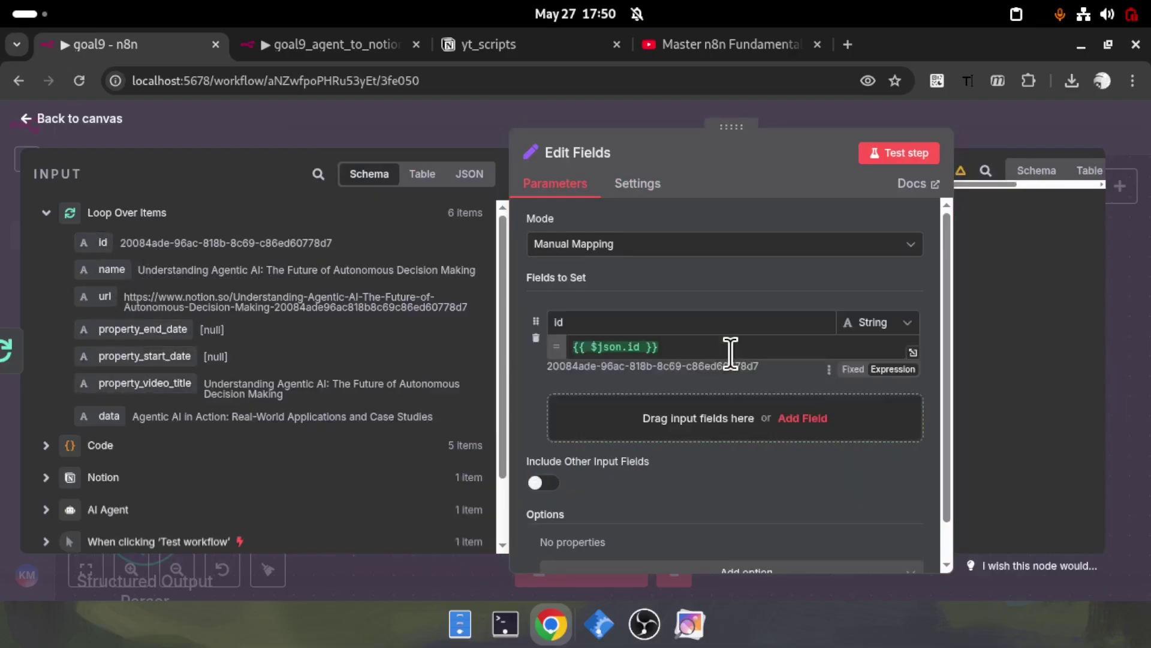
pyautogui.moveTo(93, 278); pyautogui.dragTo(636, 441)
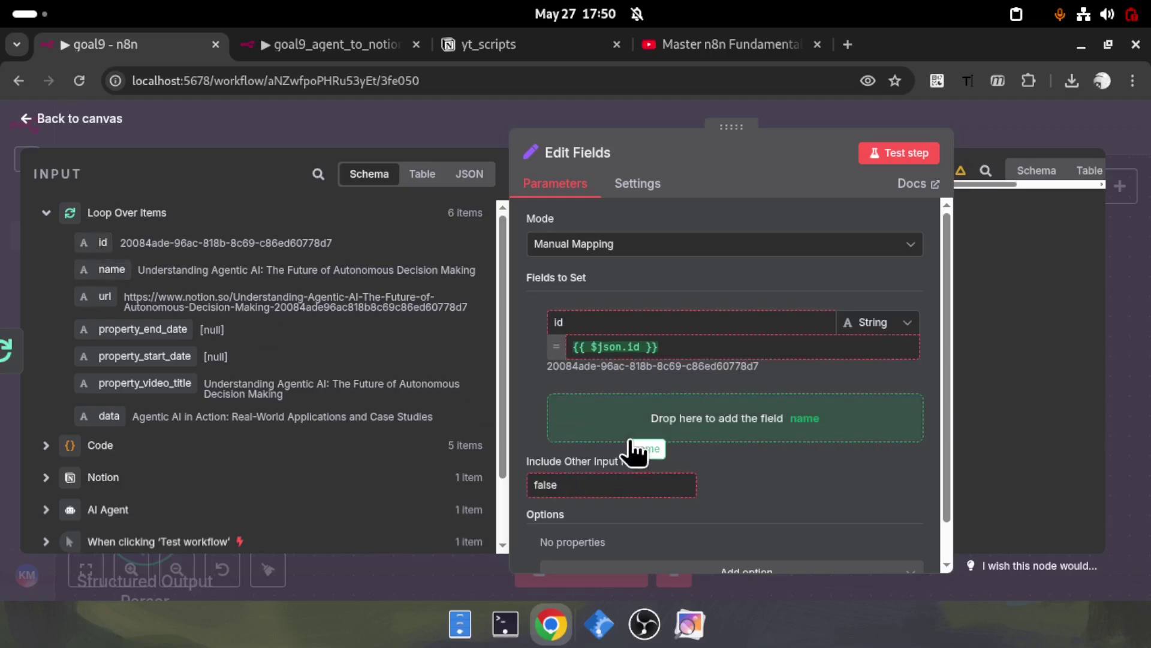
pyautogui.moveTo(635, 440); pyautogui.dragTo(635, 440)
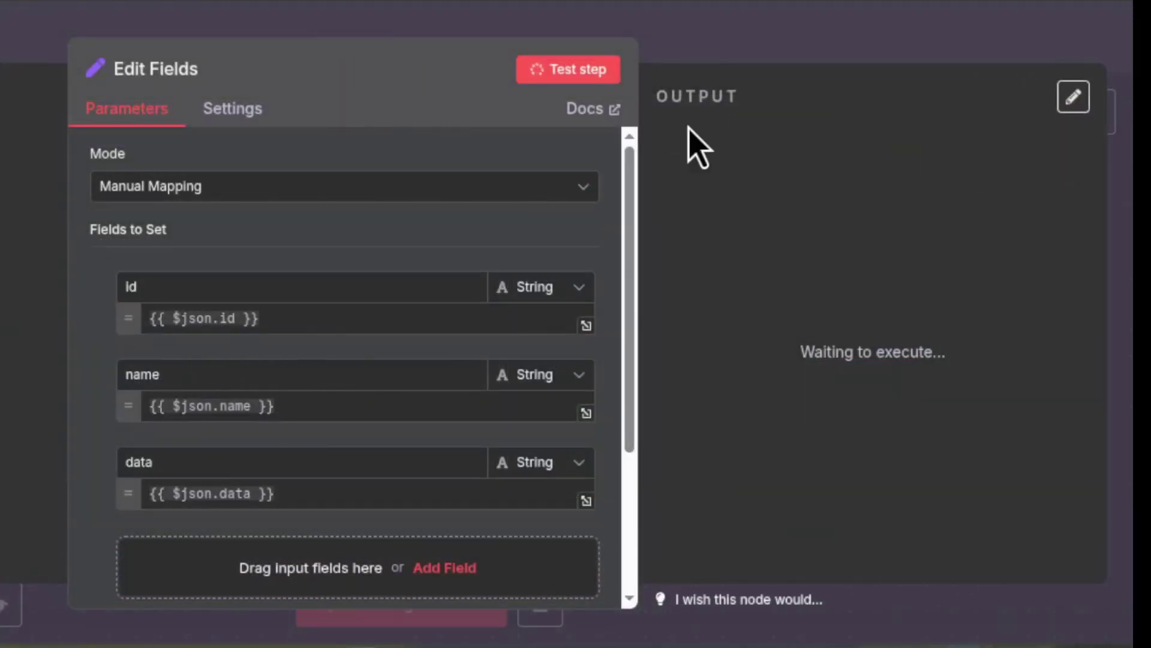